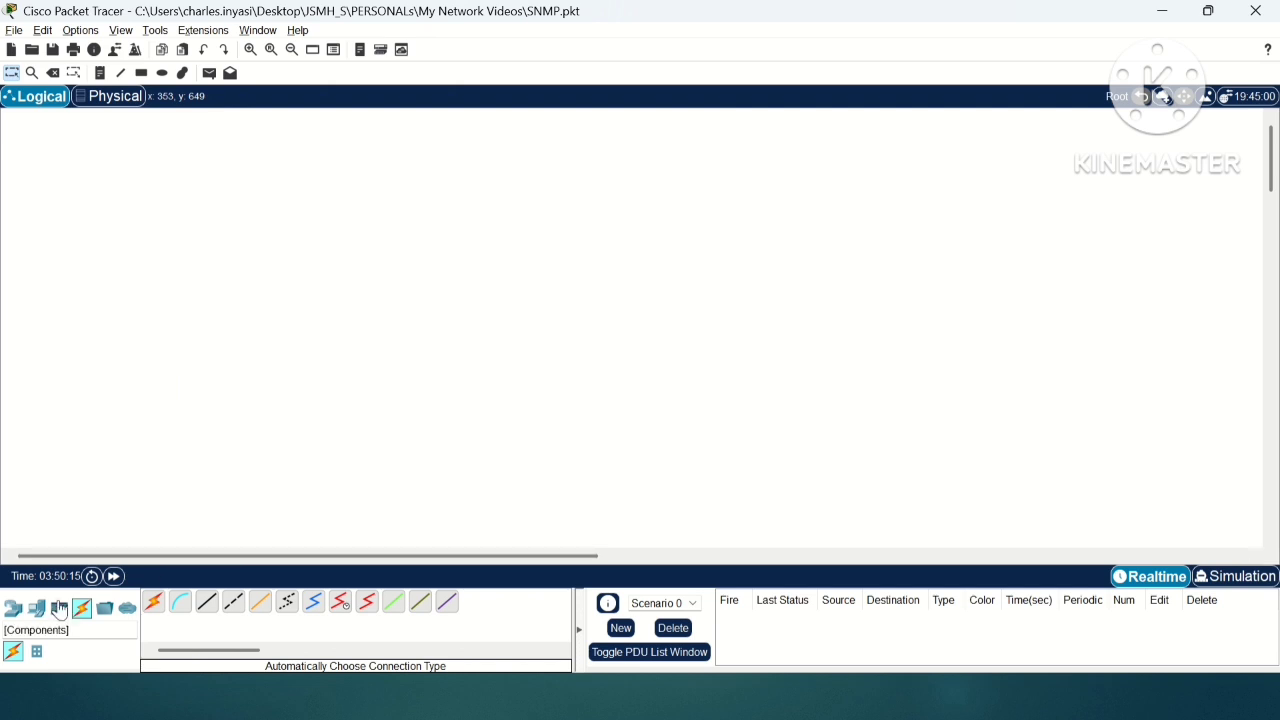
Step: Place an ISR4331 router in the upper part of the workspace and a 2960 IOS15 switch below it
left_click(13, 615)
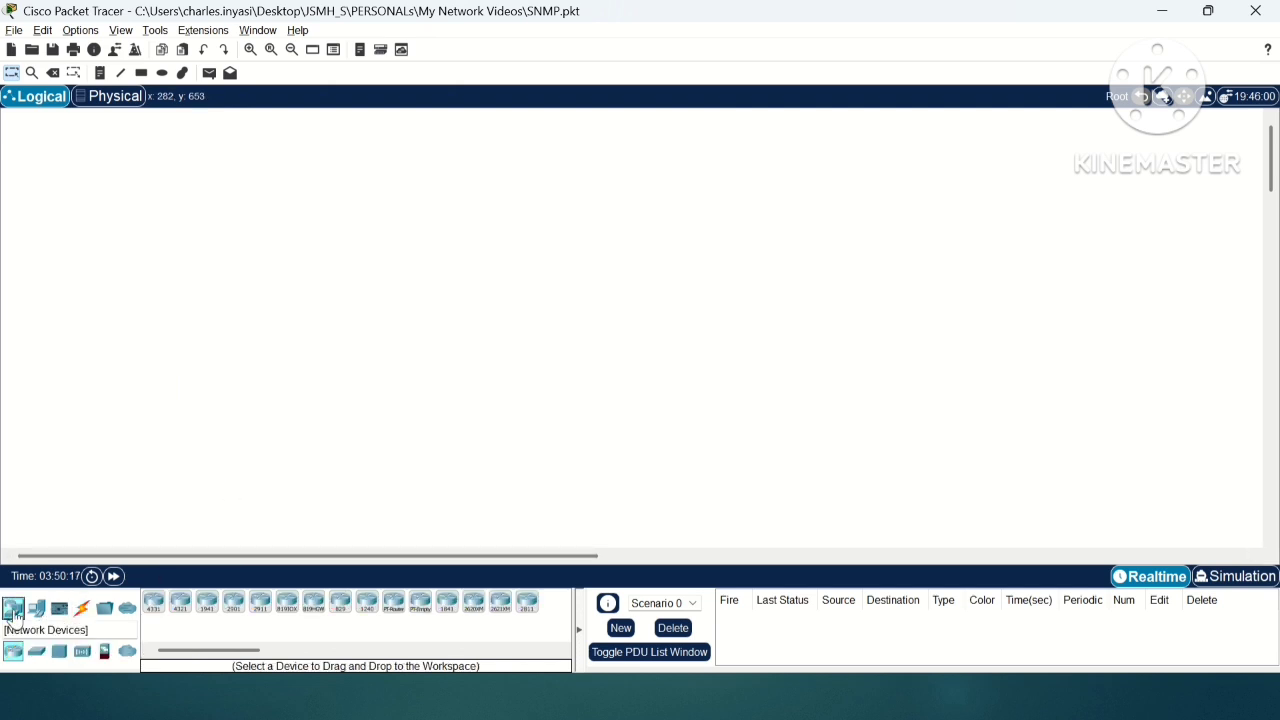
left_click(155, 608)
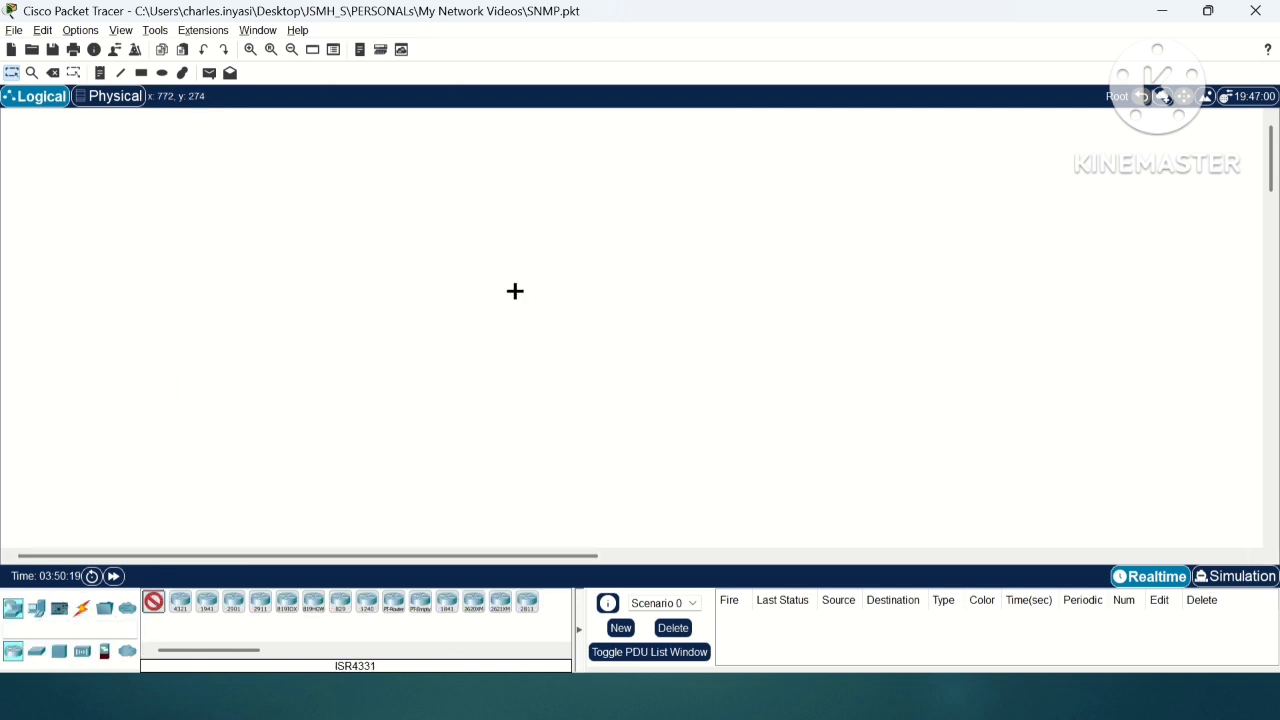
left_click(477, 191)
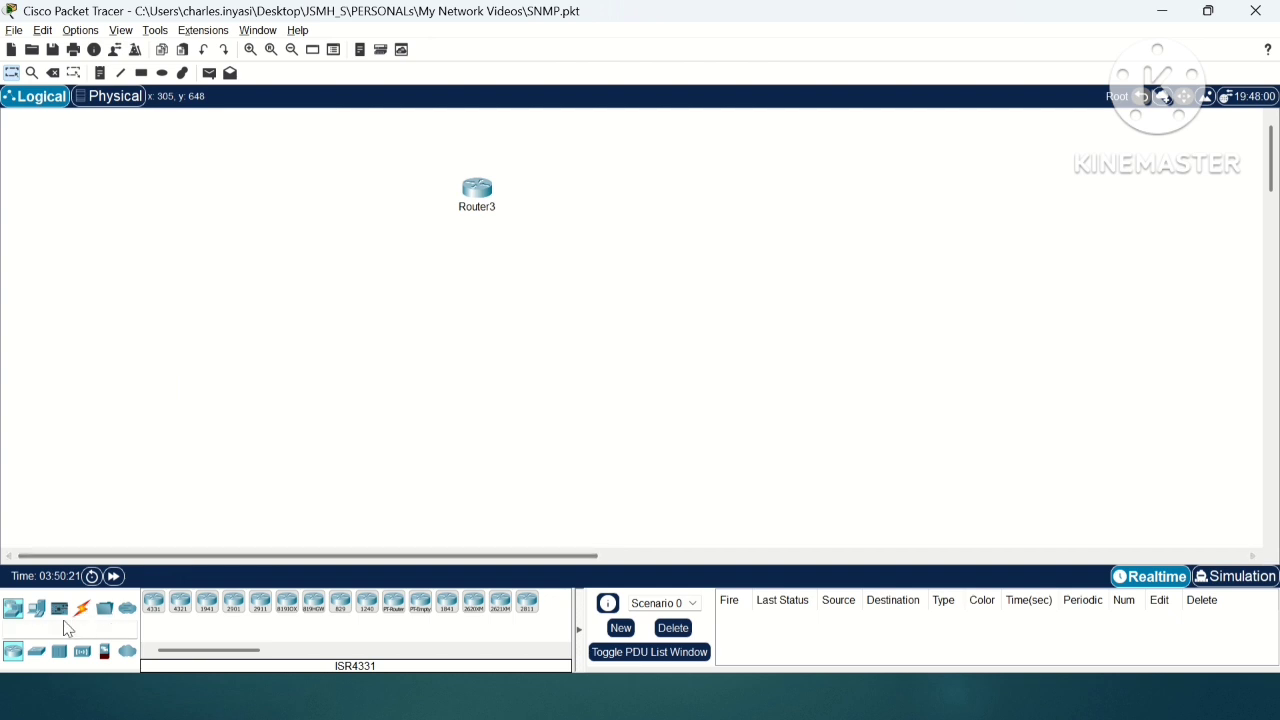
left_click(37, 652)
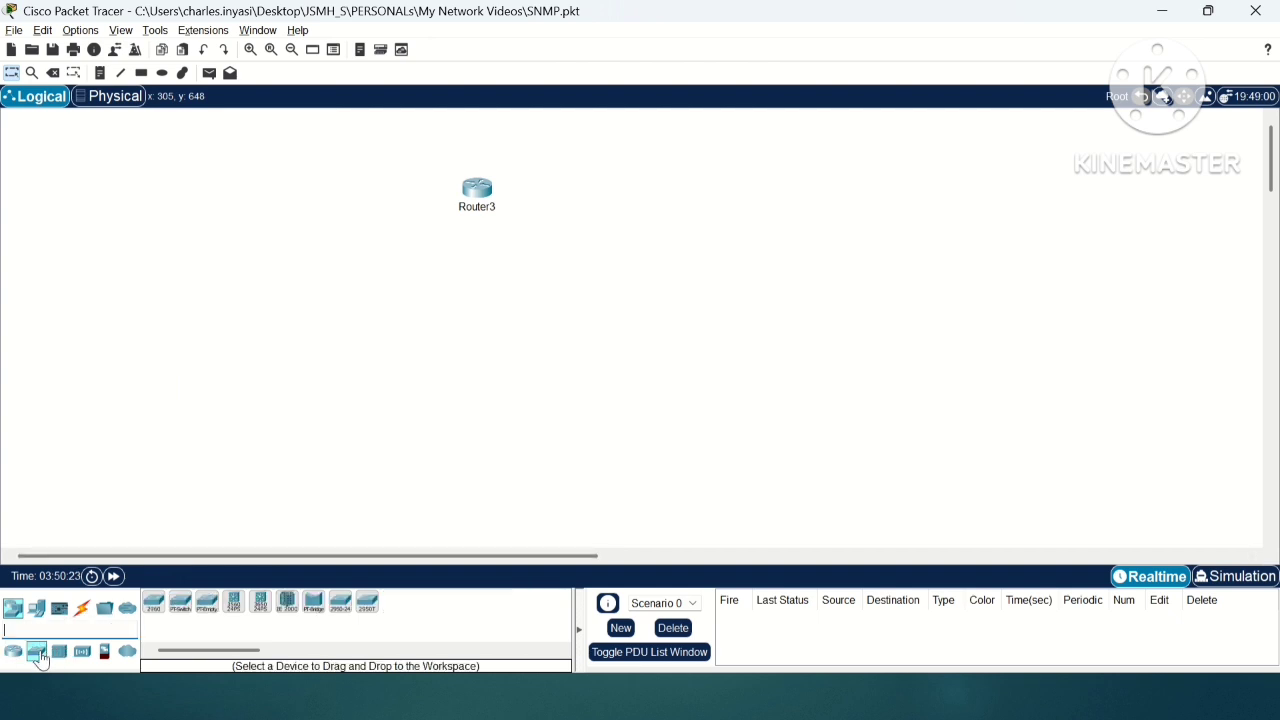
left_click(155, 603)
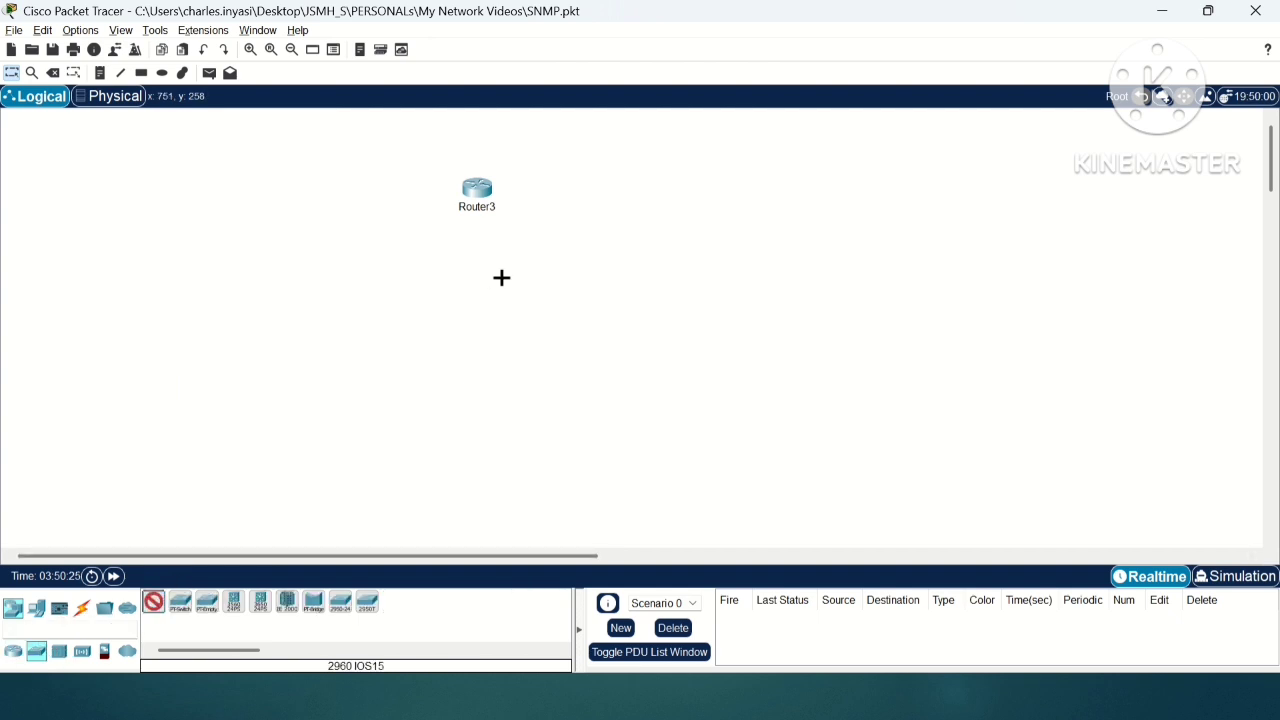
left_click(469, 314)
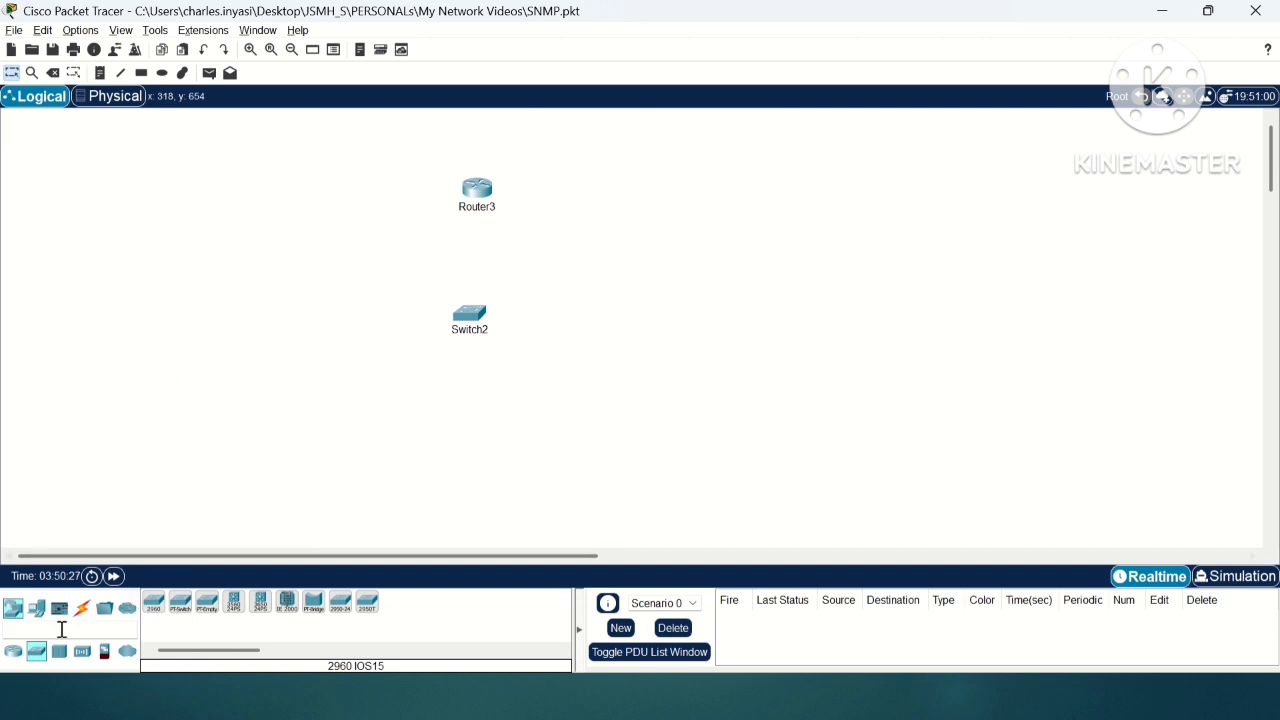
Step: Add two PCs below the switch, one on each side of it
left_click(36, 608)
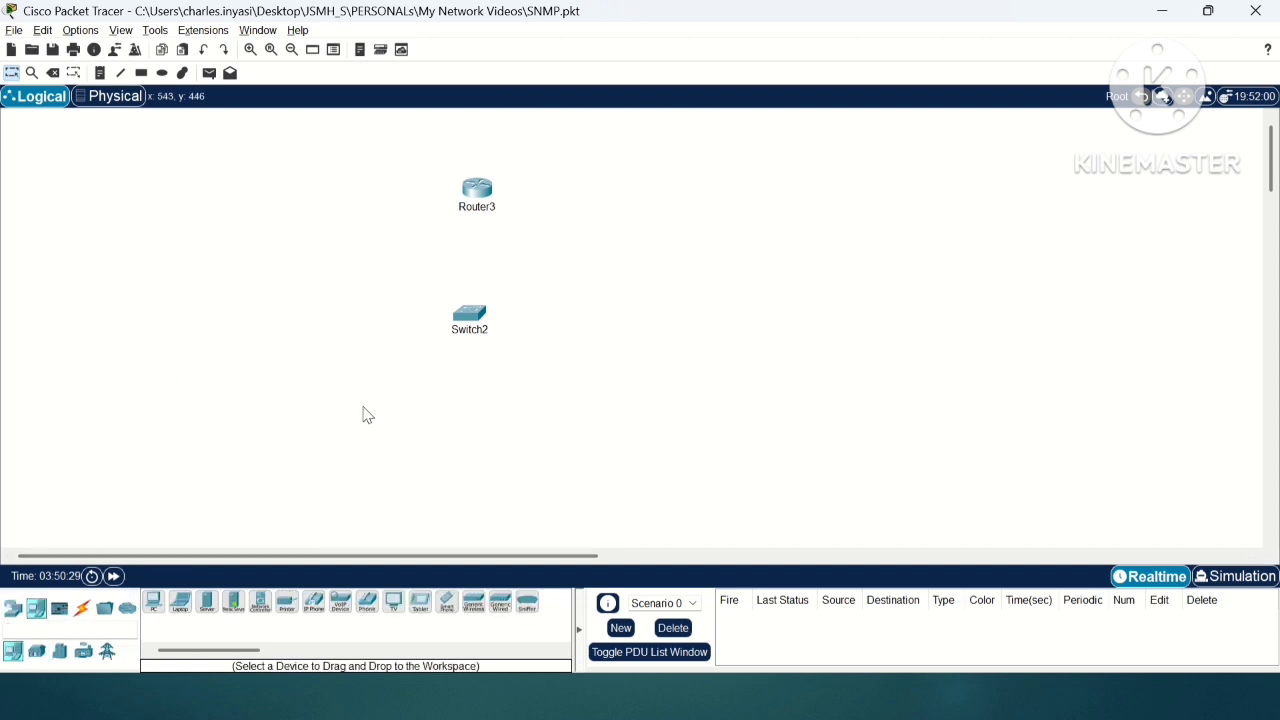
left_click(153, 601)
left_click(320, 386)
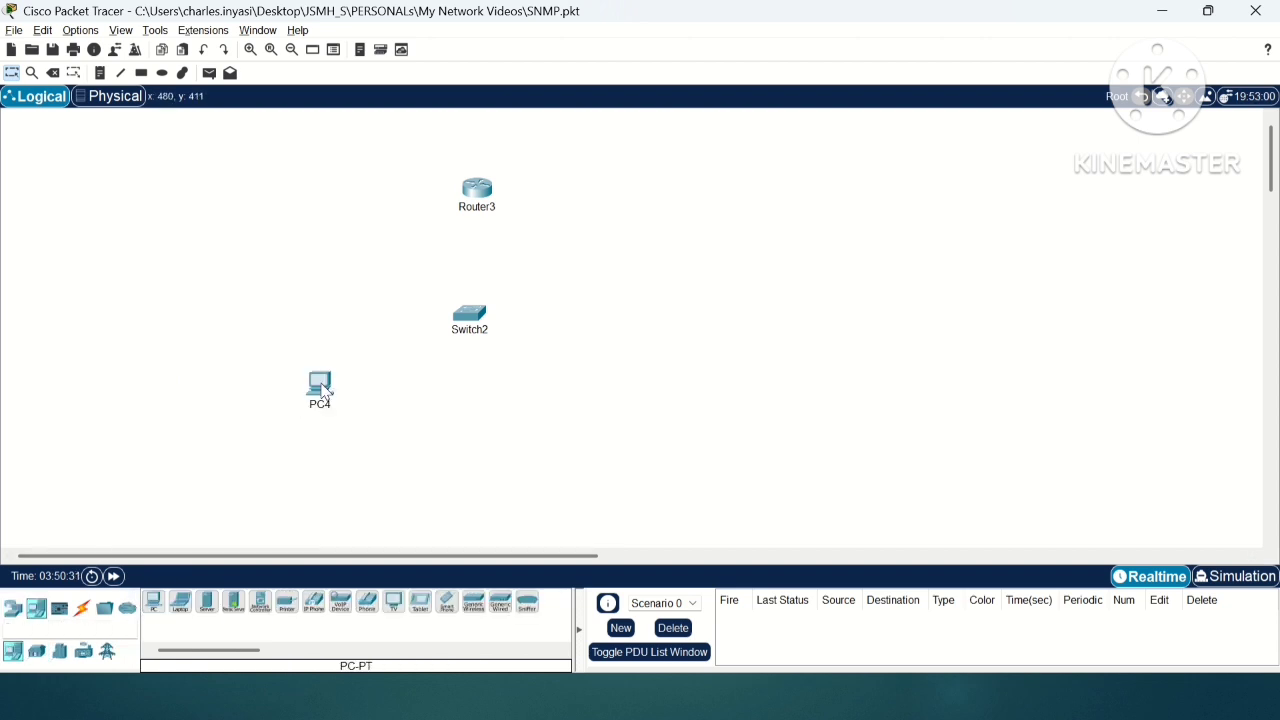
left_click(153, 601)
left_click(603, 403)
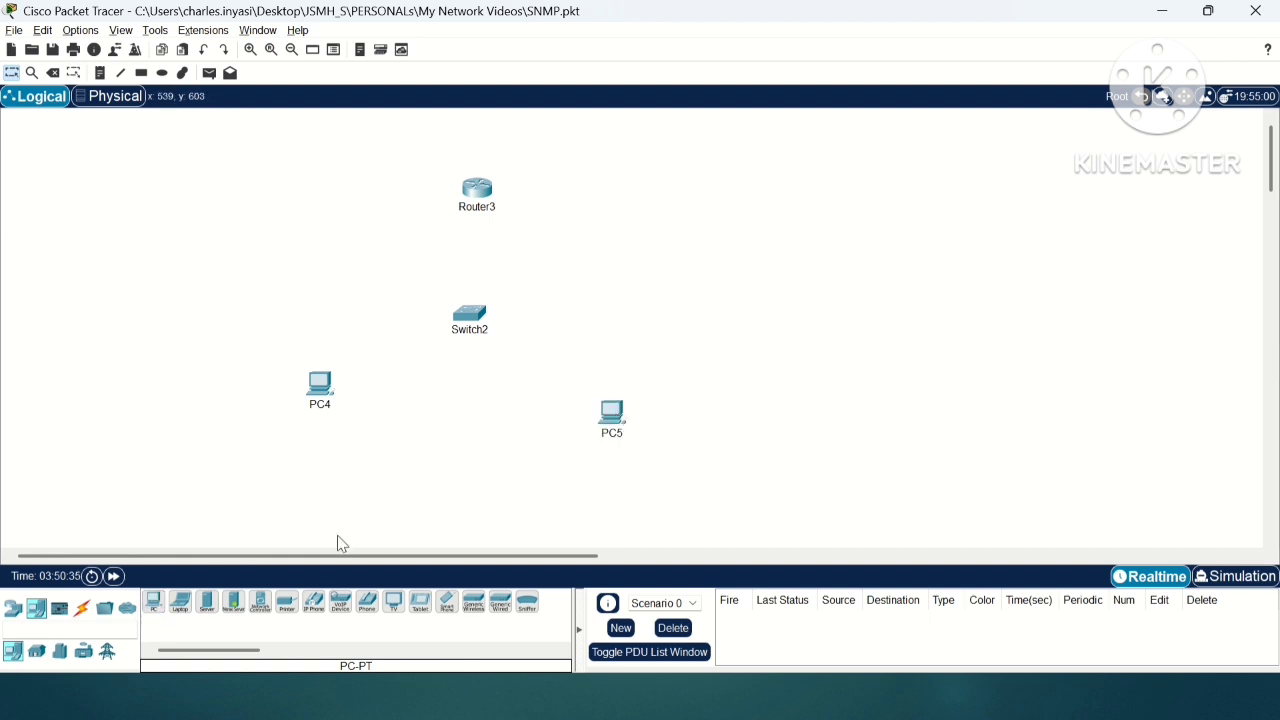
Step: Cable the switch to the router and to both PCs using automatically chosen connection types
left_click(82, 608)
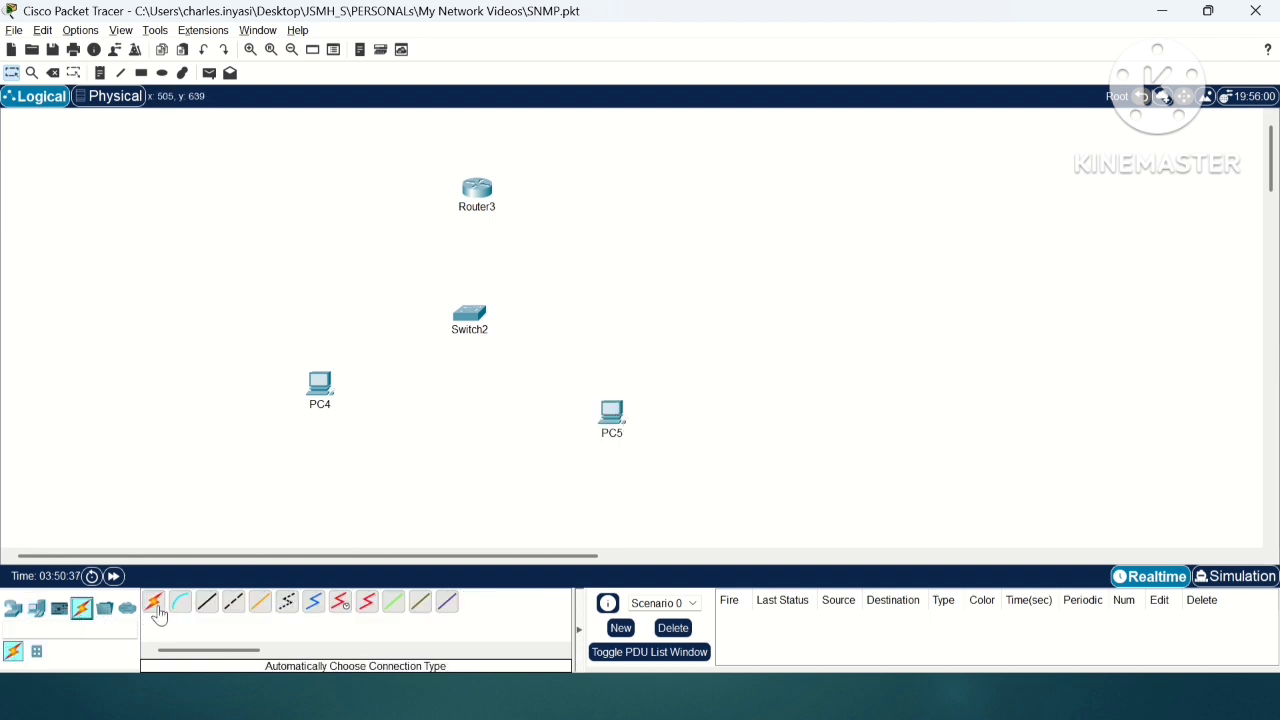
left_click(153, 601)
left_click(477, 198)
left_click(476, 306)
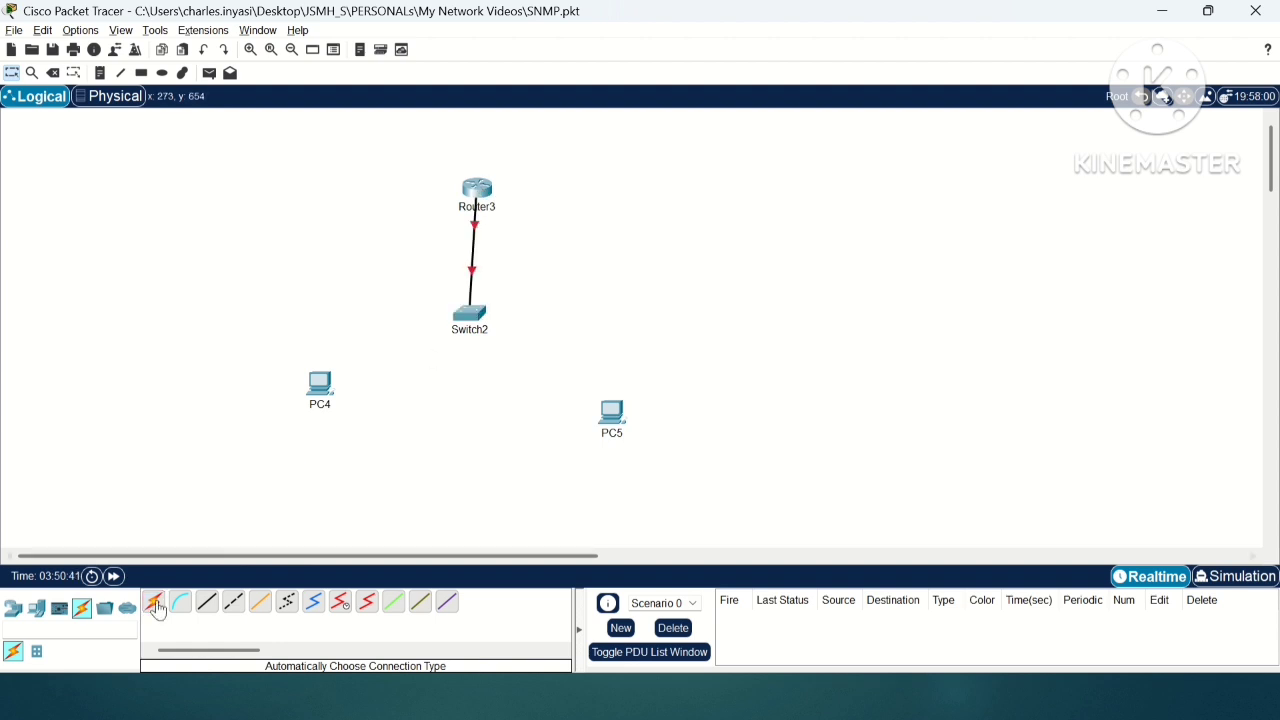
left_click(322, 383)
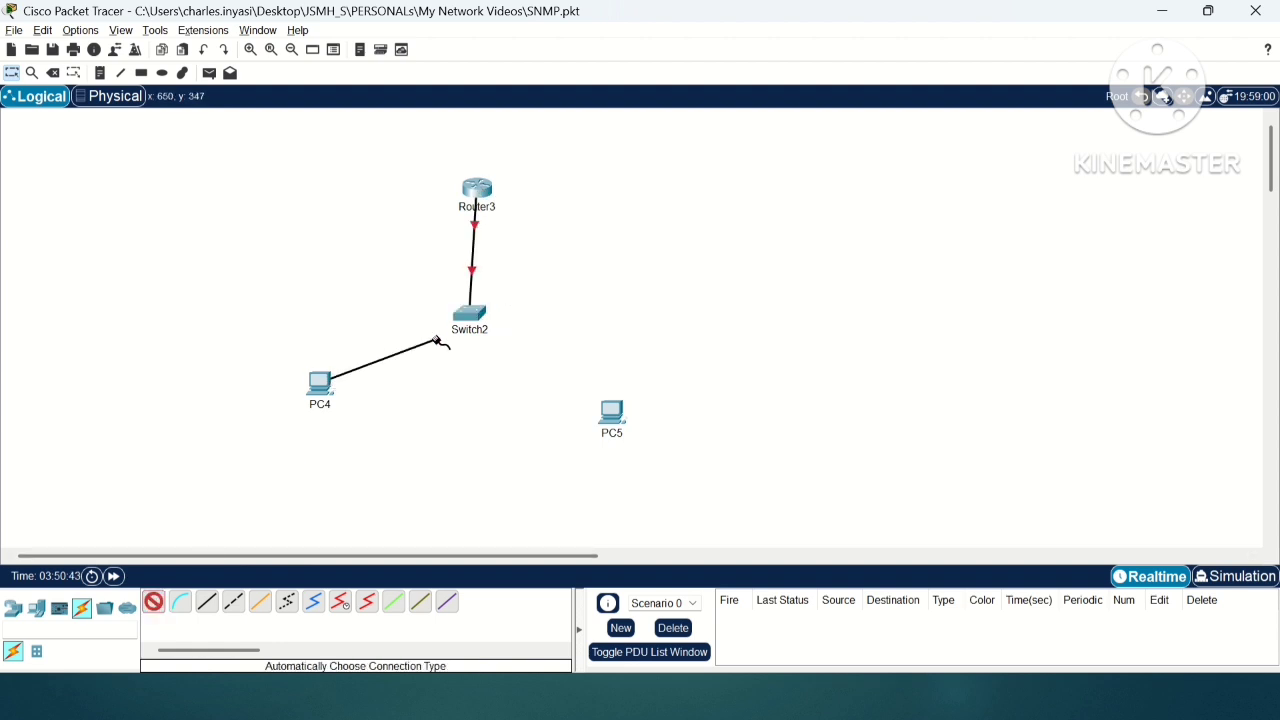
left_click(465, 318)
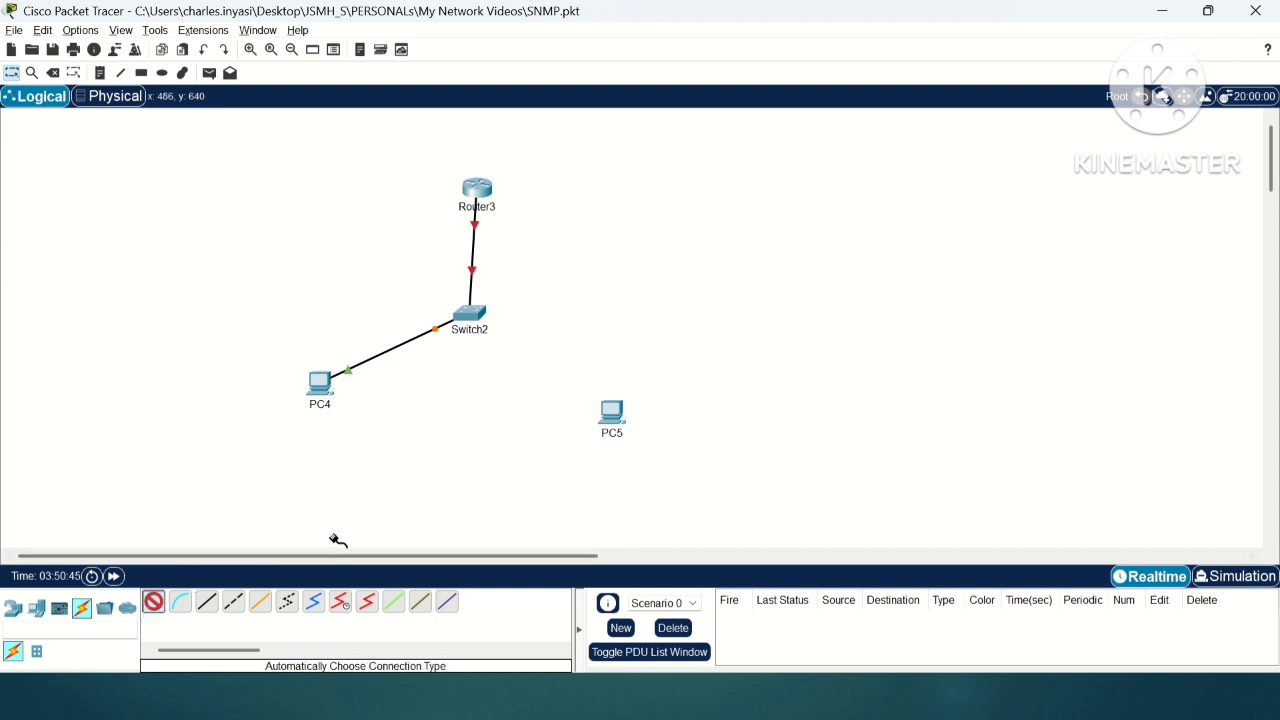
left_click(470, 318)
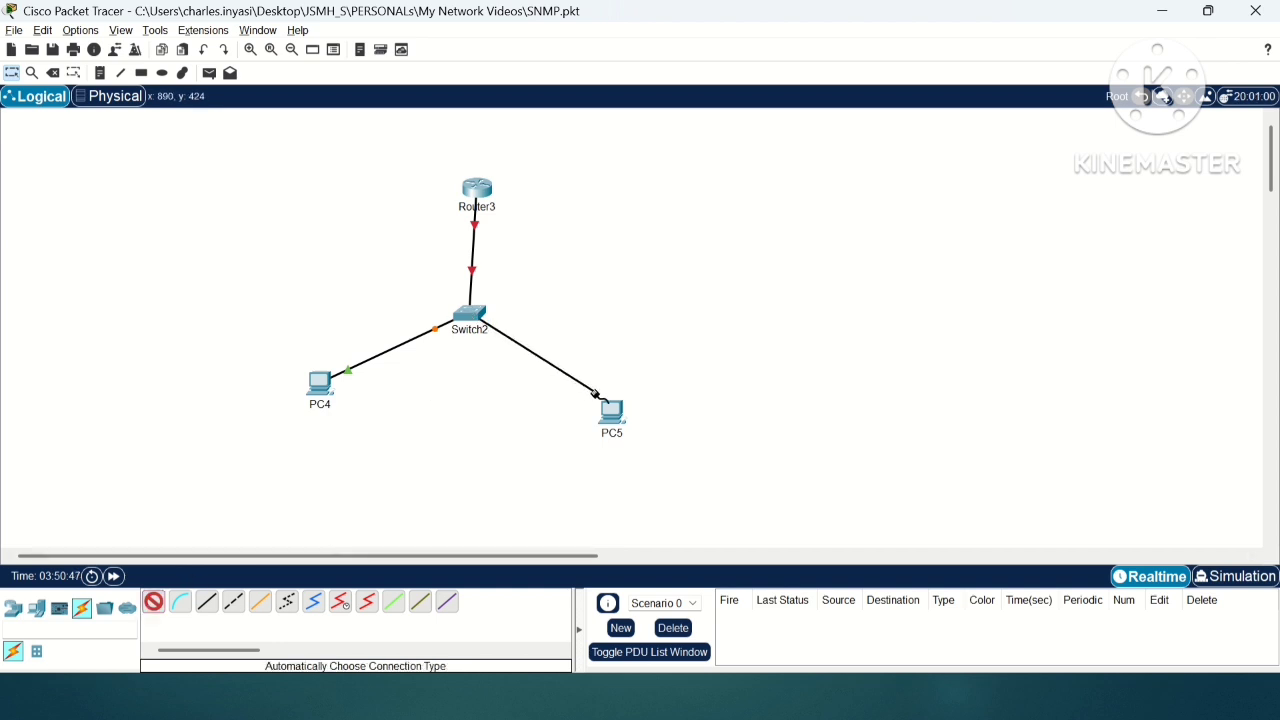
left_click(607, 408)
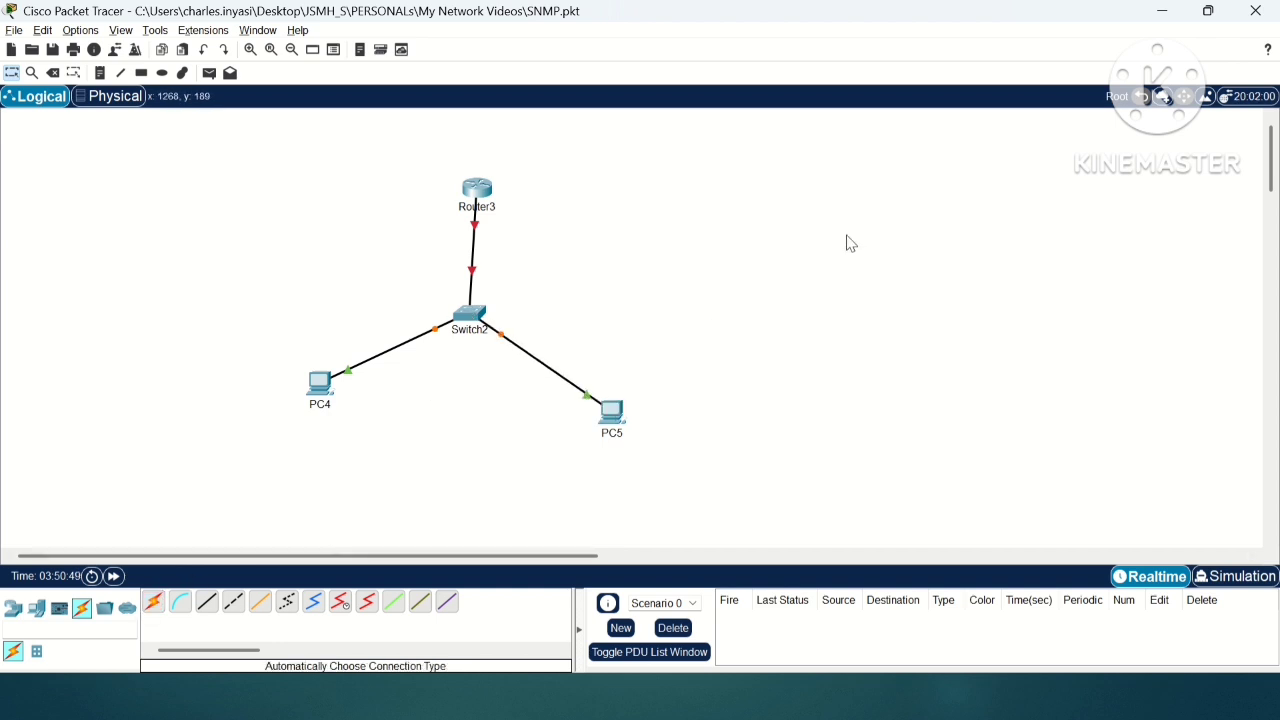
Step: Give PC4 the static IPv4 address 1.1.1.1 with subnet mask 255.255.255.0
left_click(326, 388)
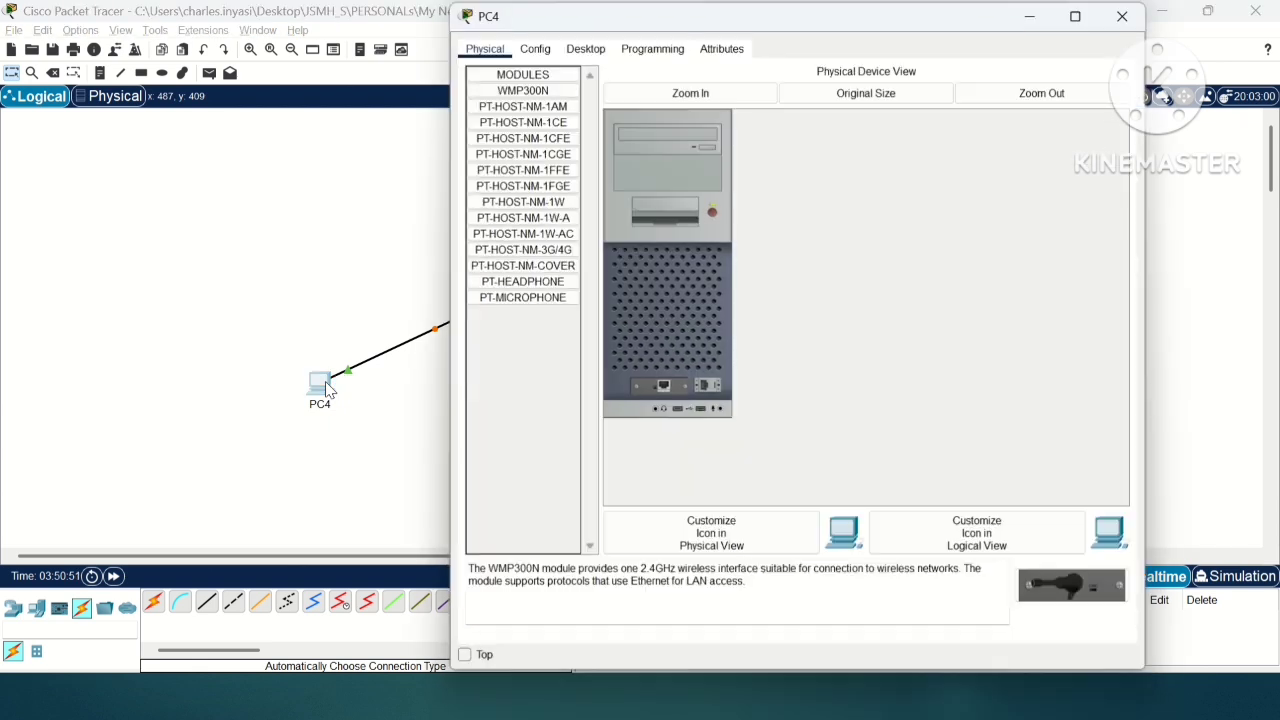
left_click(585, 48)
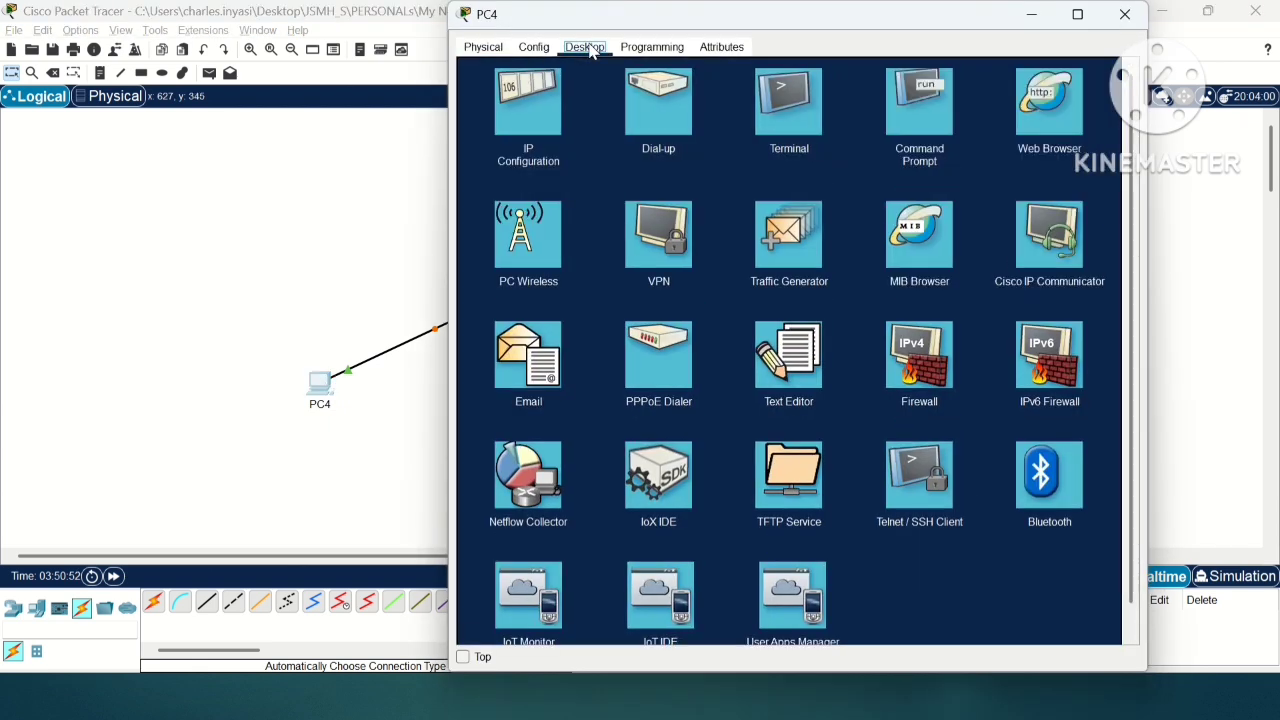
left_click(525, 130)
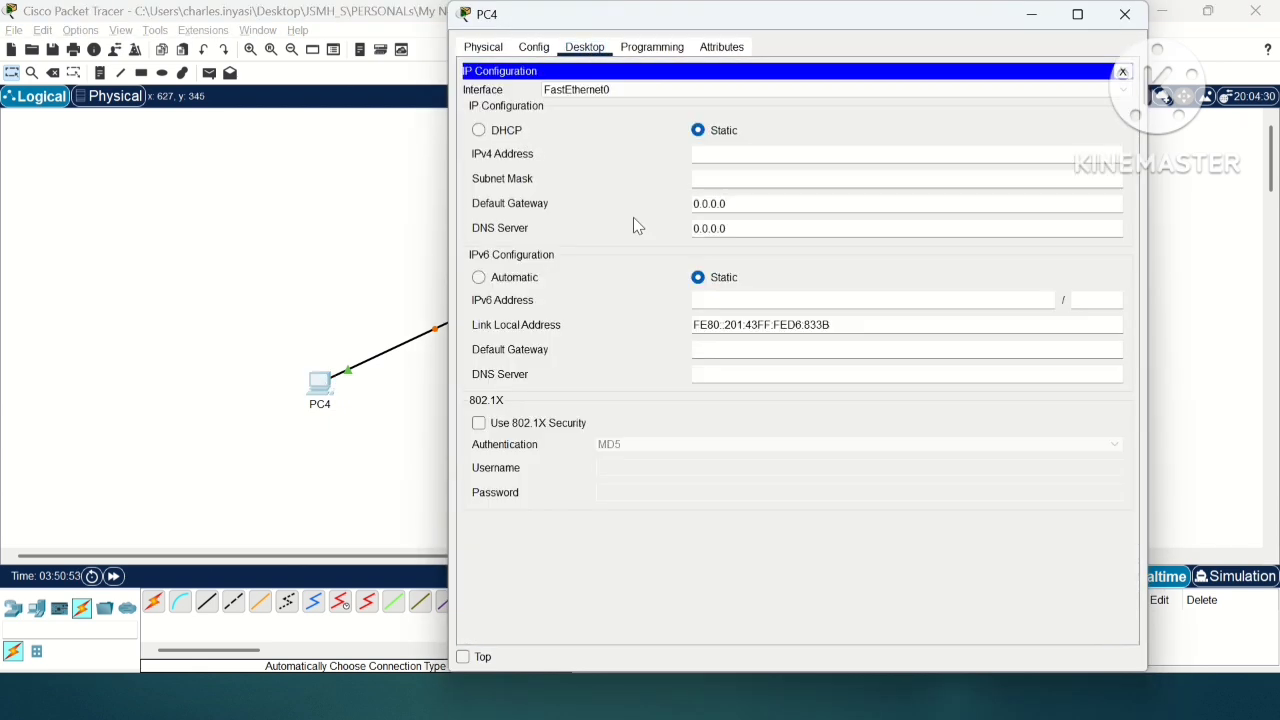
left_click(752, 160)
type("1.1.1.1")
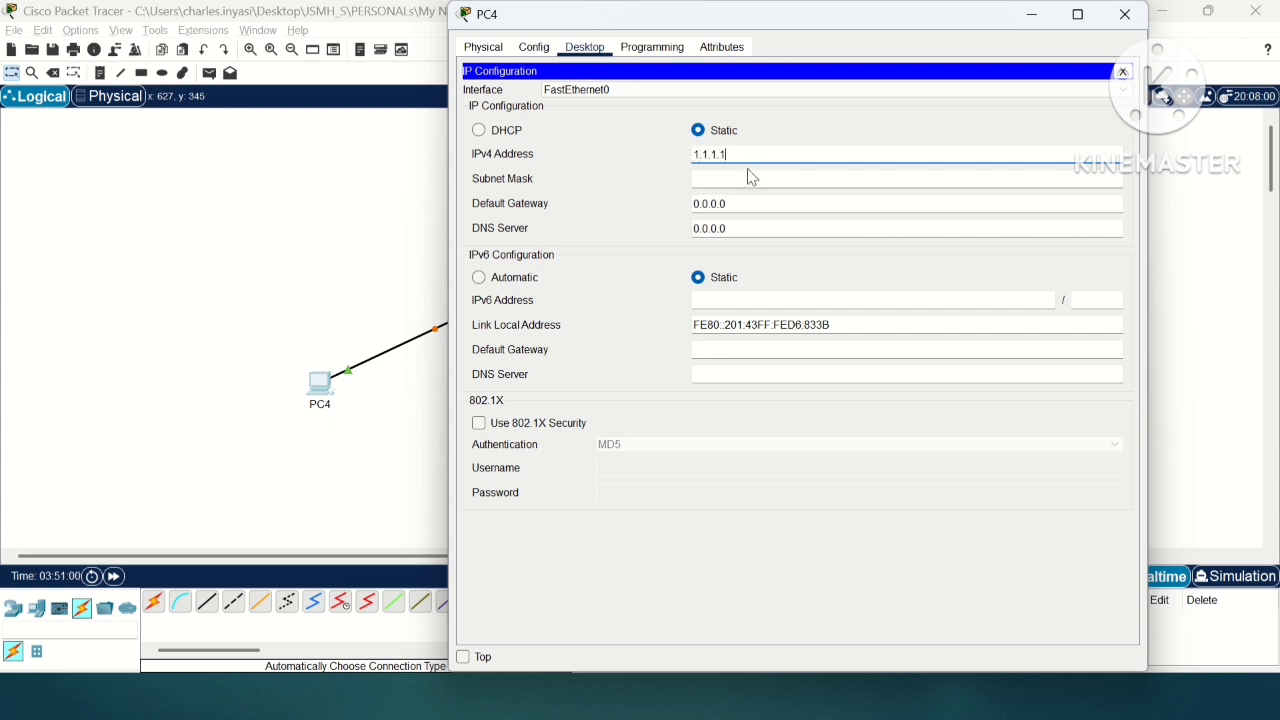
left_click(752, 177)
type("255.255.255.0")
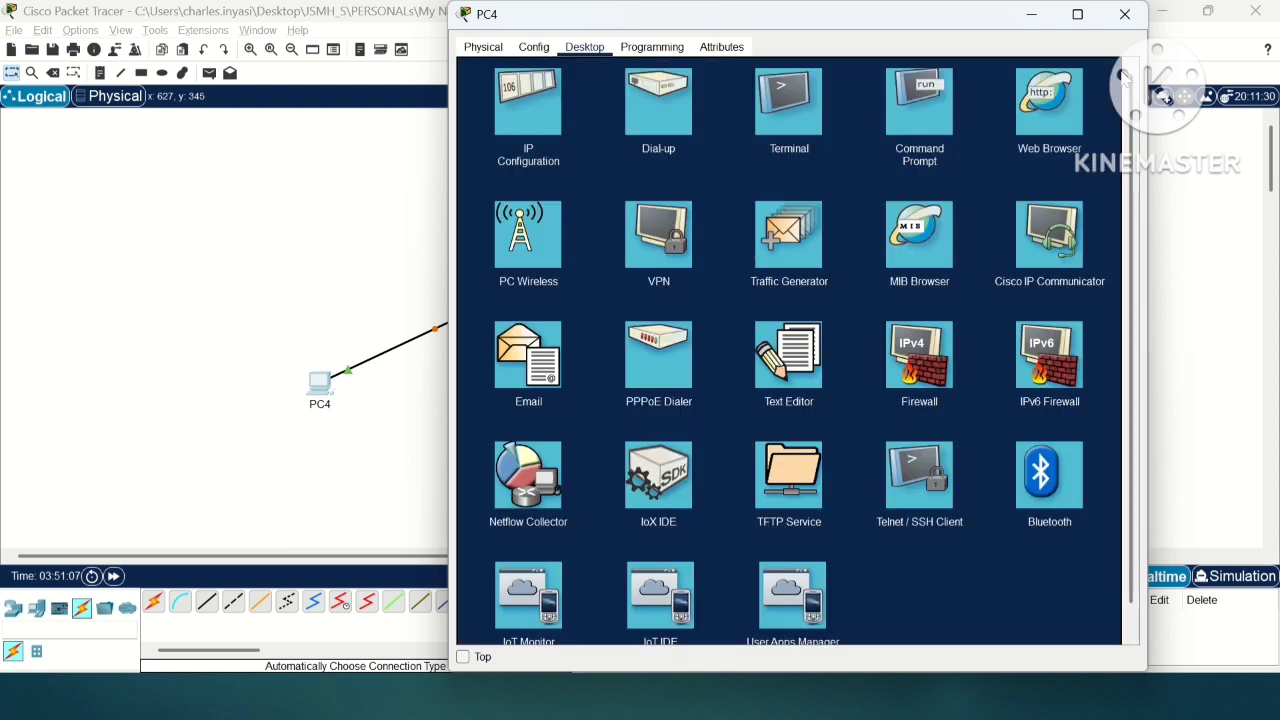
left_click(1123, 72)
left_click(1124, 14)
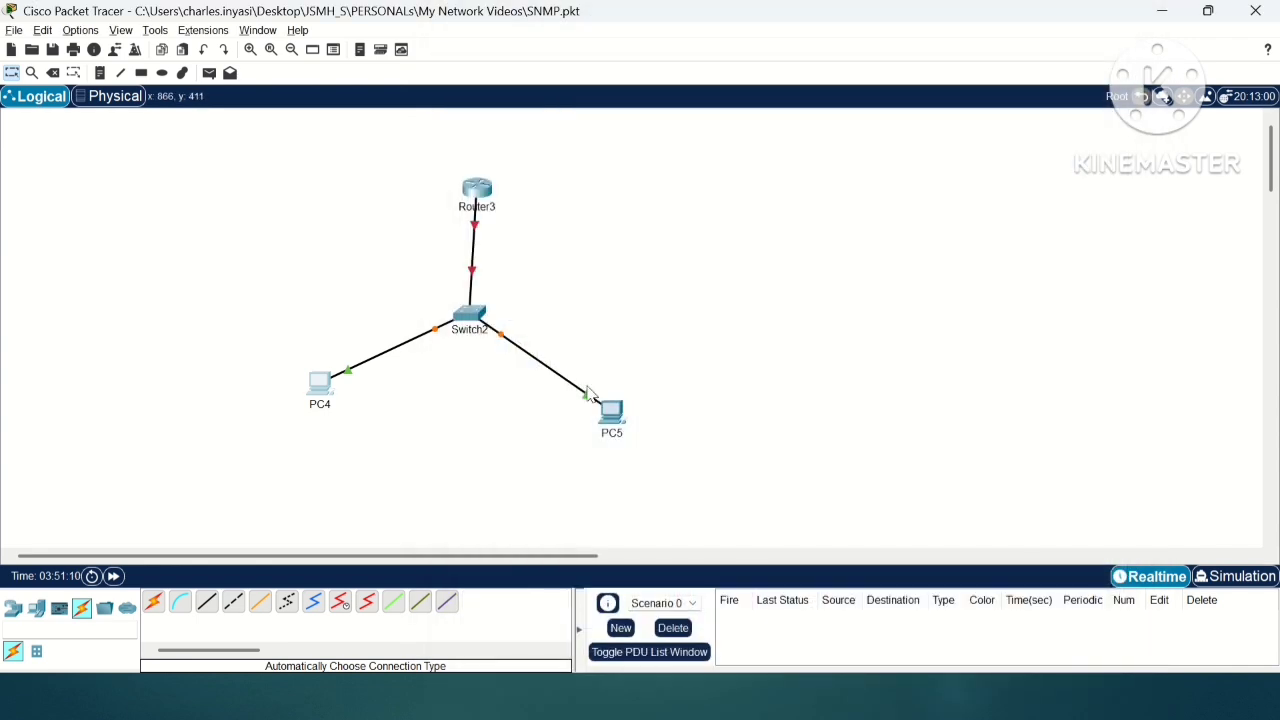
Step: Give PC5 the static IPv4 address 1.1.1.2 with subnet mask 255.255.255.0
left_click(609, 416)
left_click(585, 171)
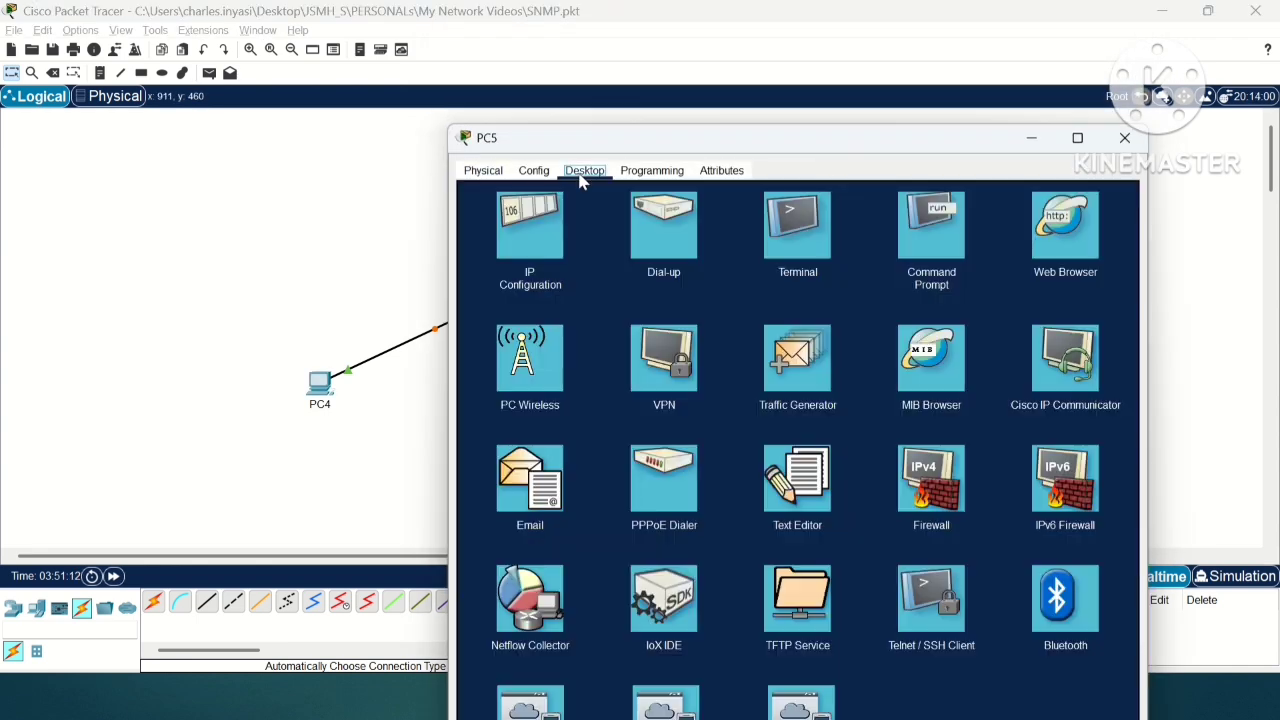
left_click(530, 232)
left_click(735, 281)
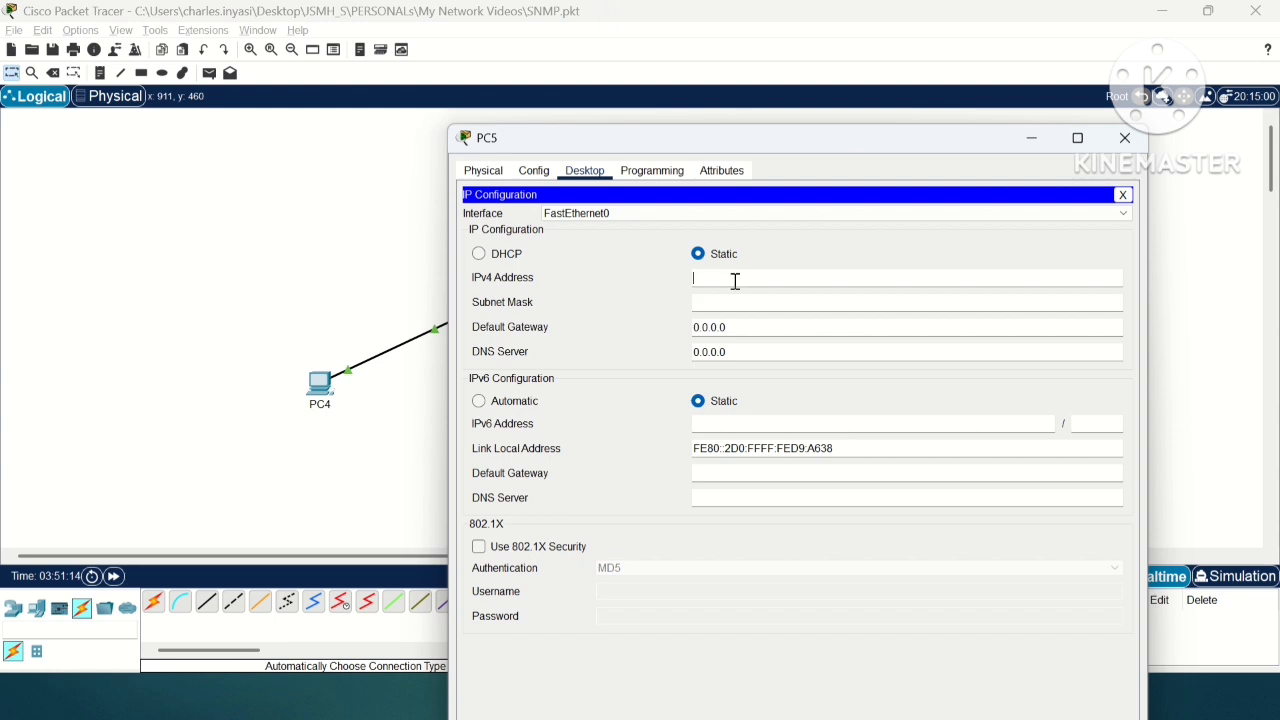
type("1.1.1.1")
key("Tab")
type("255.")
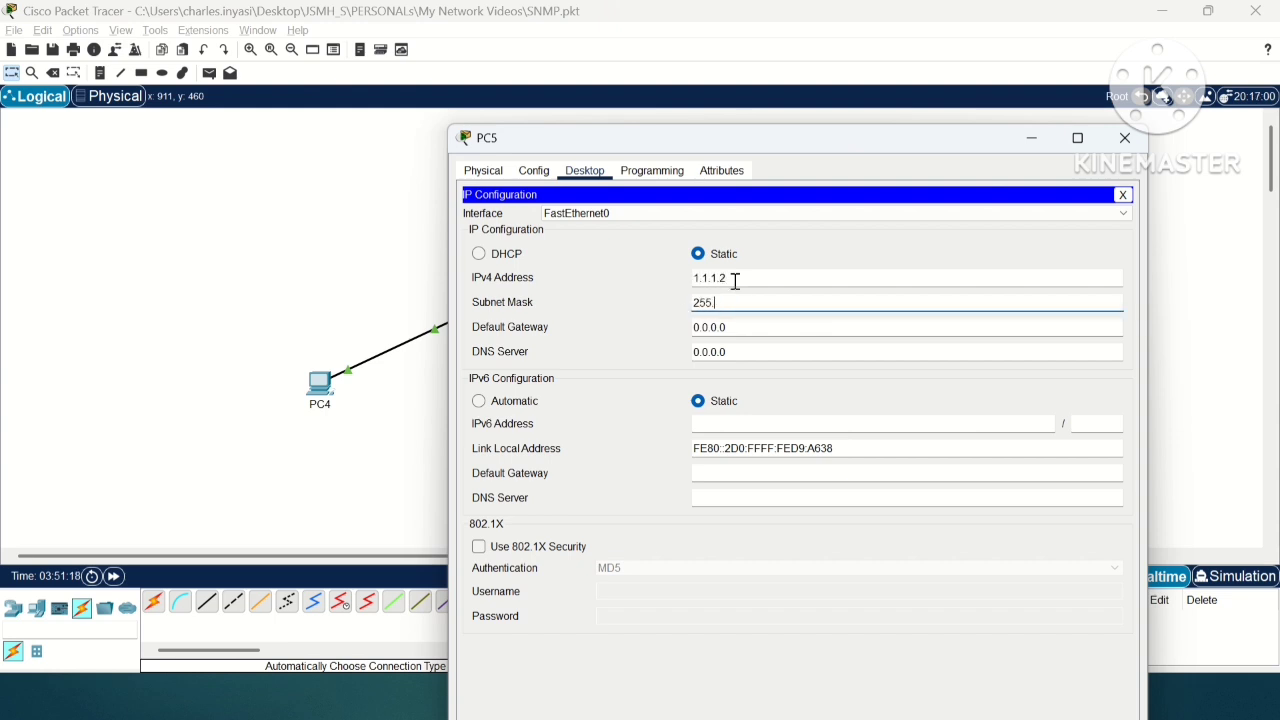
type("255.2555.0")
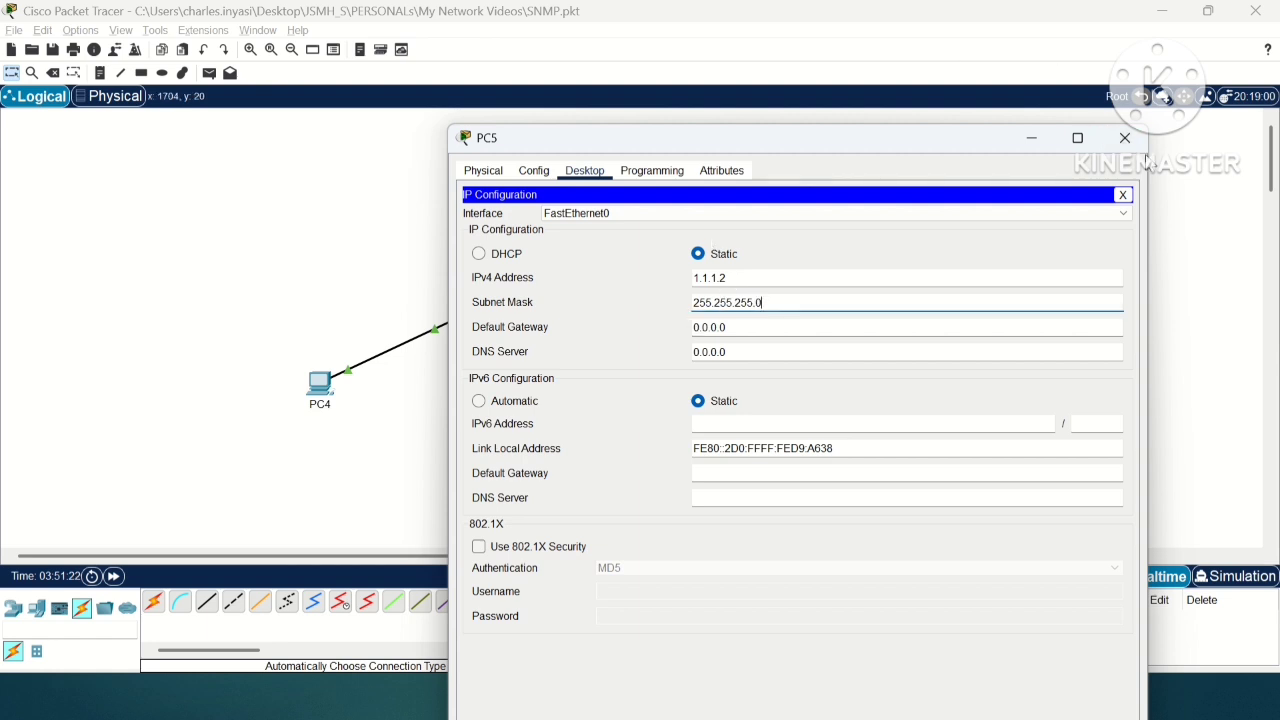
left_click(1124, 137)
Step: Open Router3's command line beside the topology and enter privileged EXEC mode with "en"
left_click(480, 192)
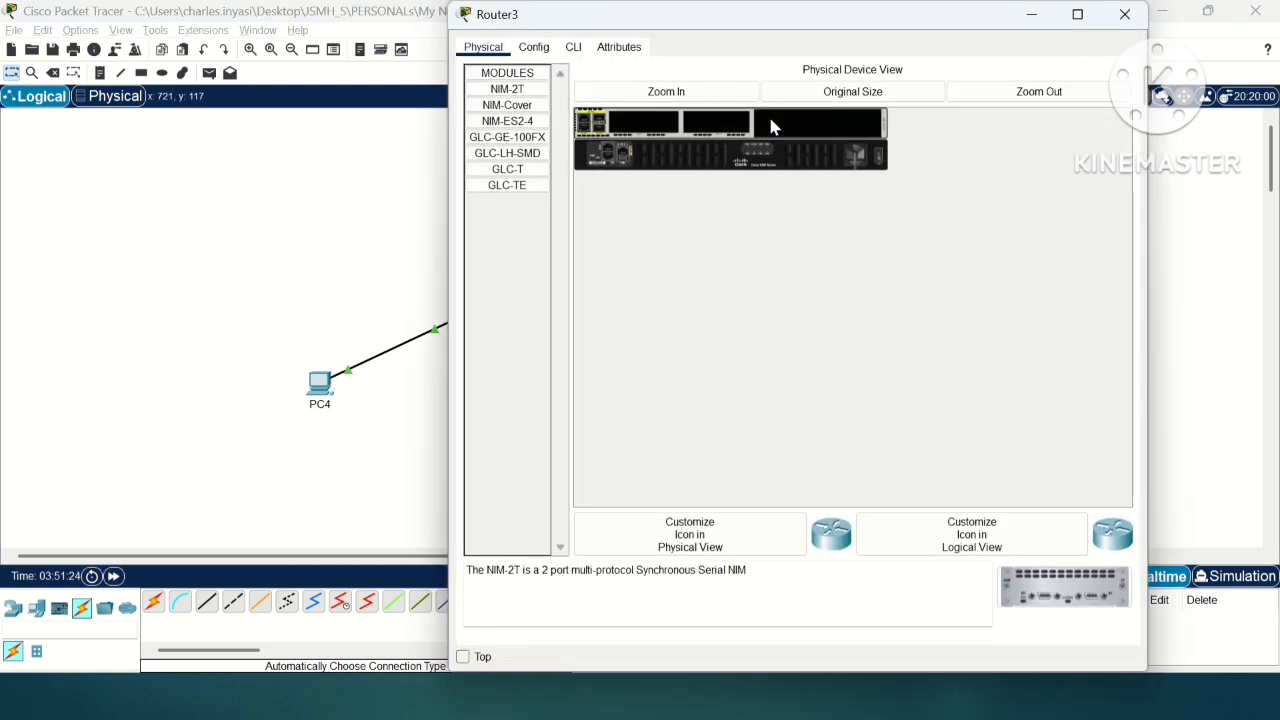
left_click_drag(828, 21, 968, 22)
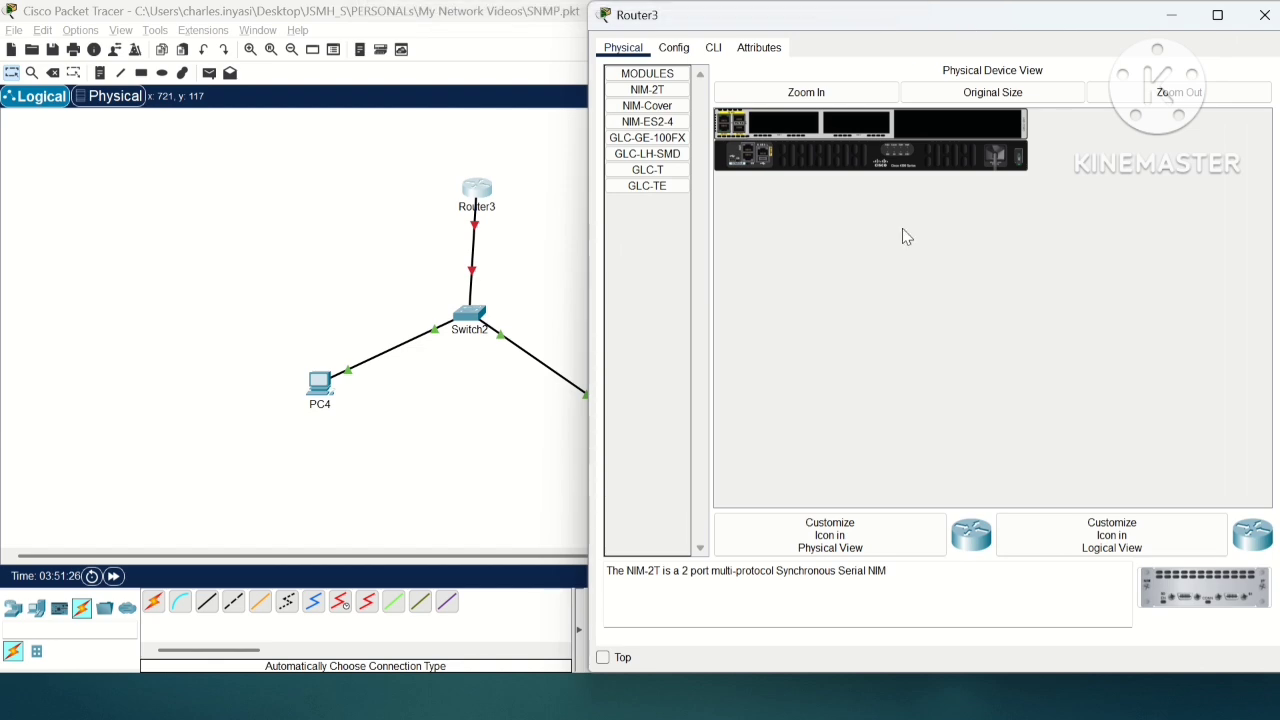
left_click(675, 50)
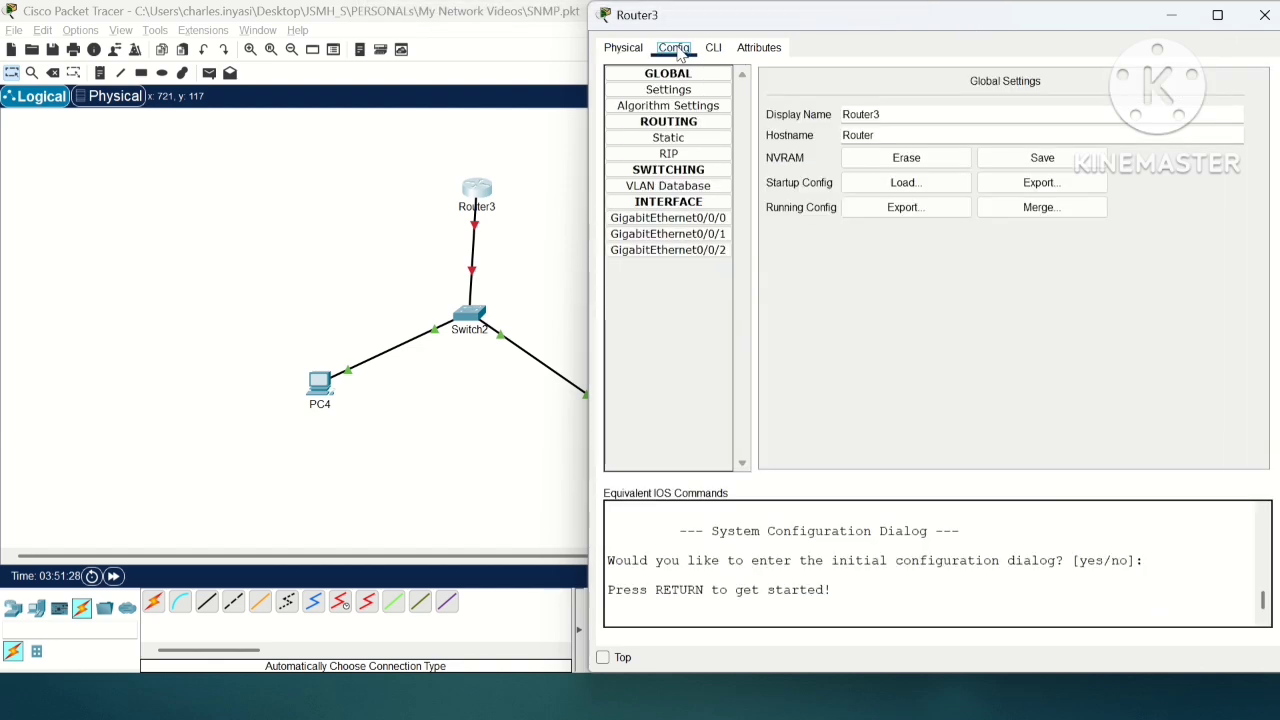
left_click(712, 50)
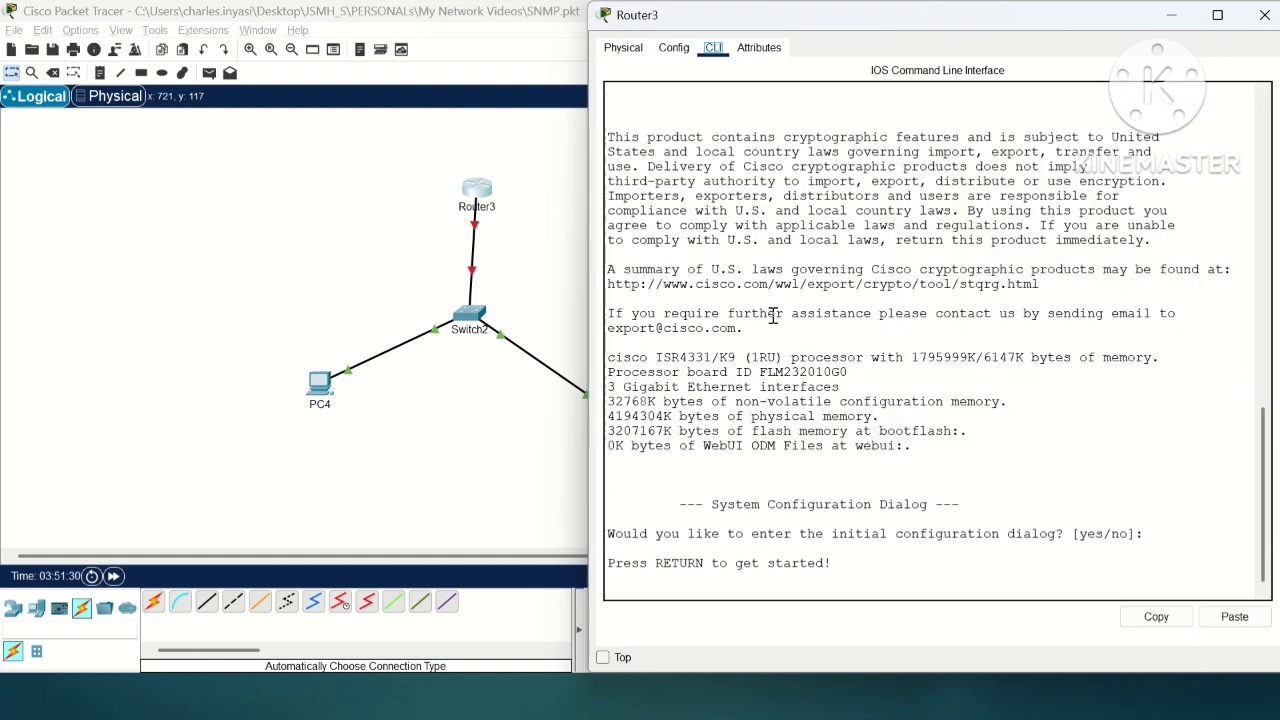
key("Return")
key("Return")
key("Return")
type("en")
key("Return")
key("Return")
key("Return")
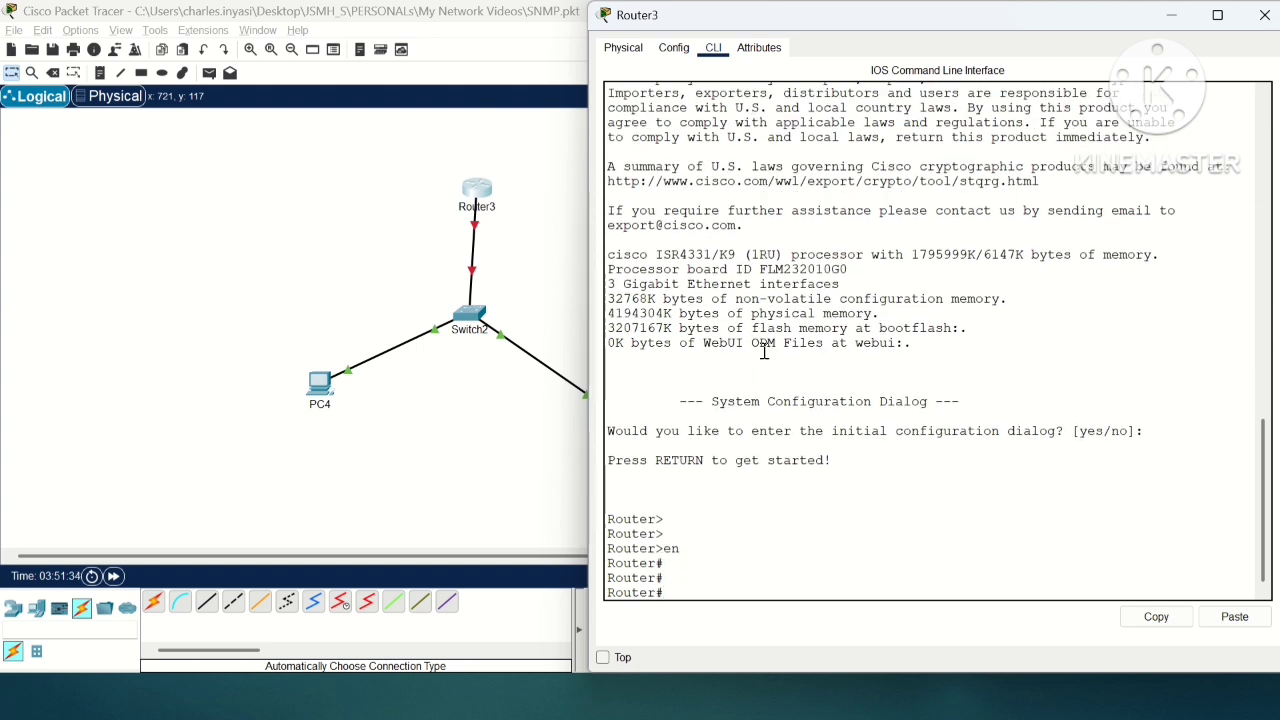
type("show")
key("BackSpace")
key("BackSpace")
key("BackSpace")
key("Return")
key("Return")
key("Return")
key("Return")
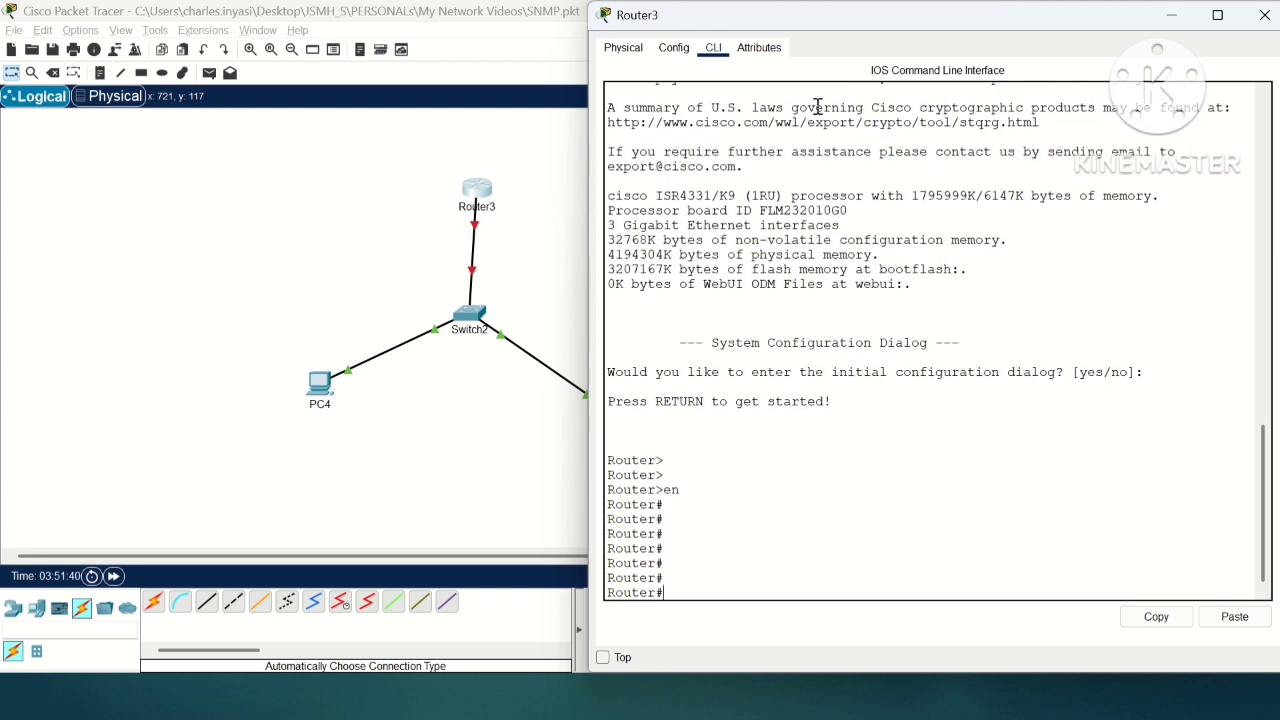
Step: Enter global configuration mode on the router with "config", accepting the default terminal source
type("config")
key("Return")
key("Return")
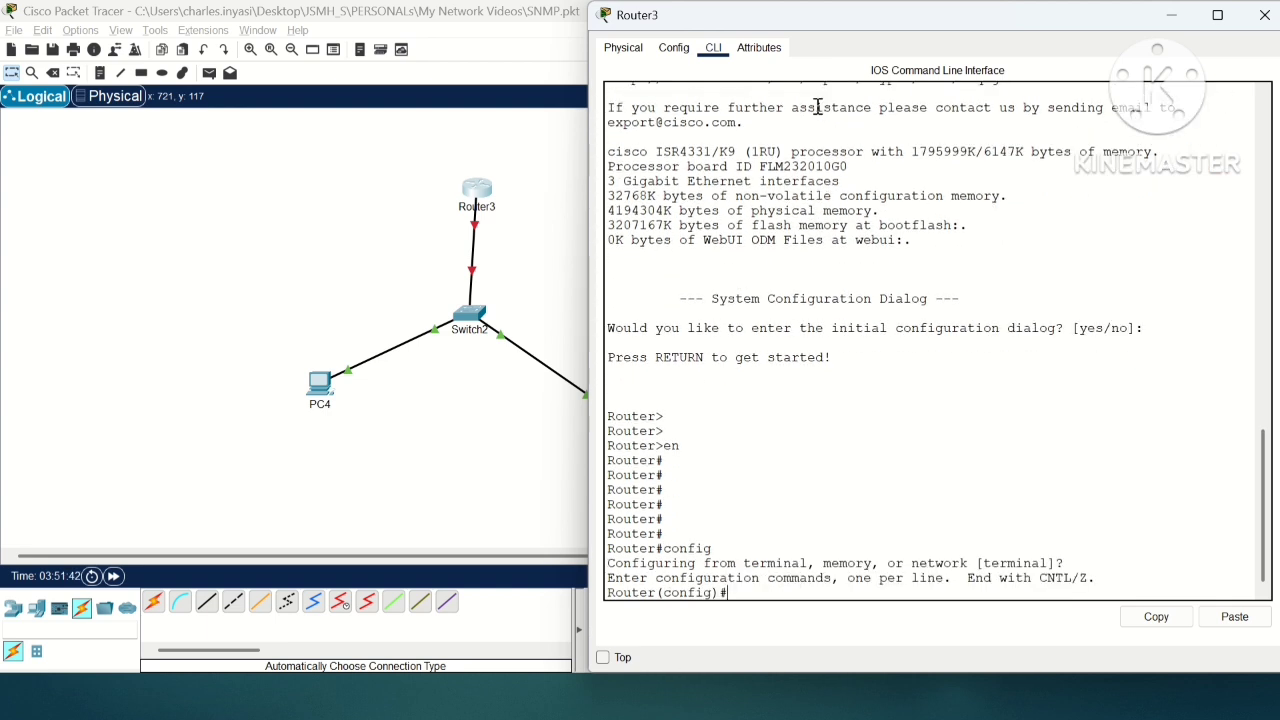
key("Return")
Step: Display the router's full running configuration from configuration mode with "do sho run"
type("do sho run")
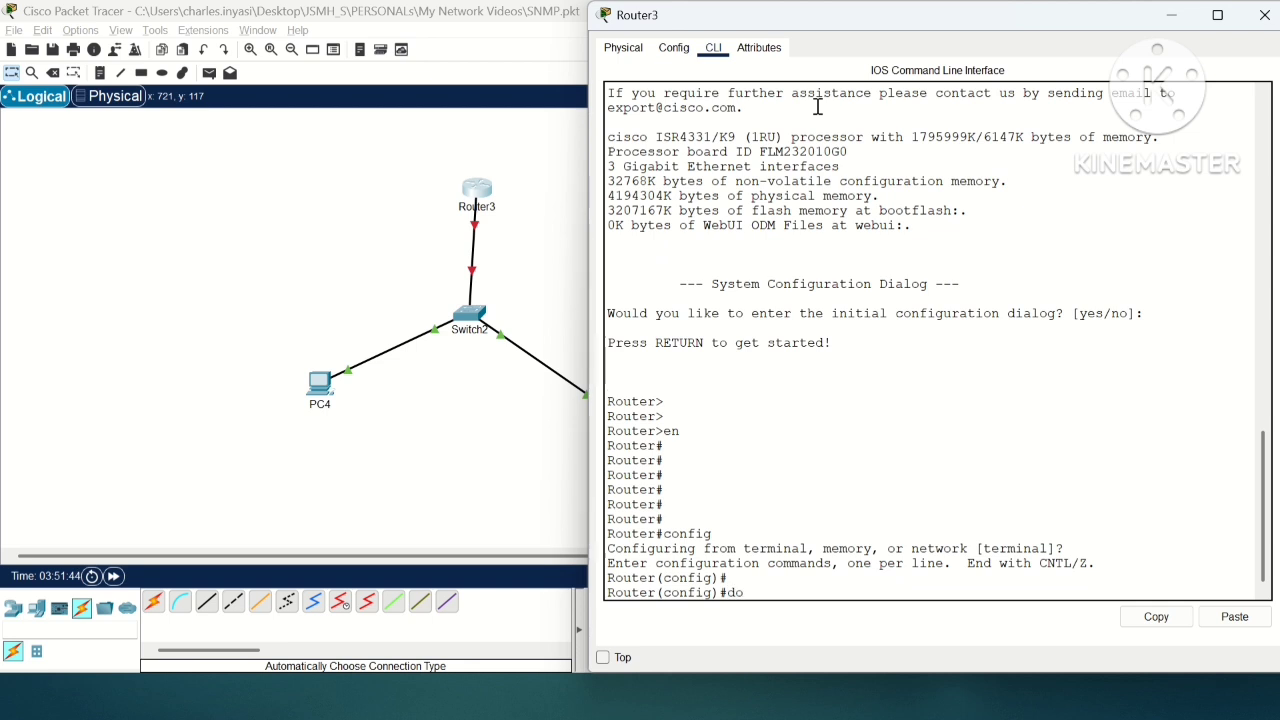
key("Return")
key("space")
key("space")
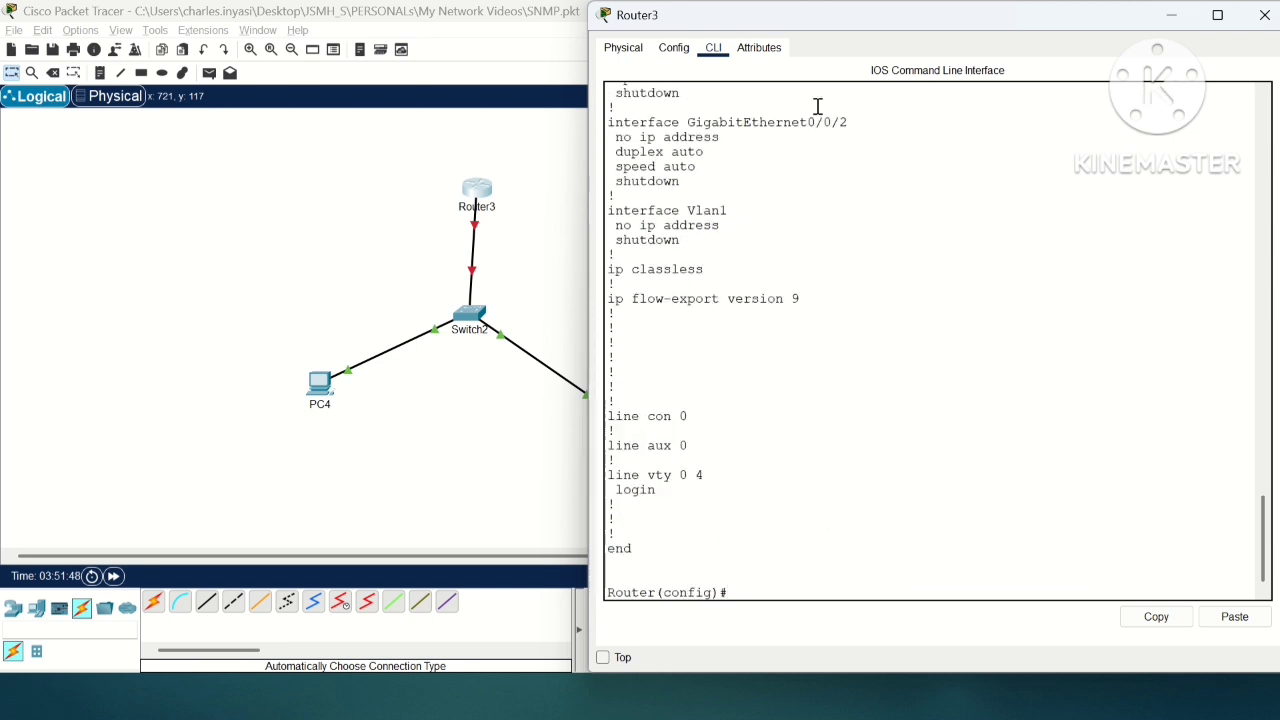
Step: Review the interface section of the running configuration, leave configuration mode and list the interfaces with "show ip int b"
scroll(1252, 495, "up", 8)
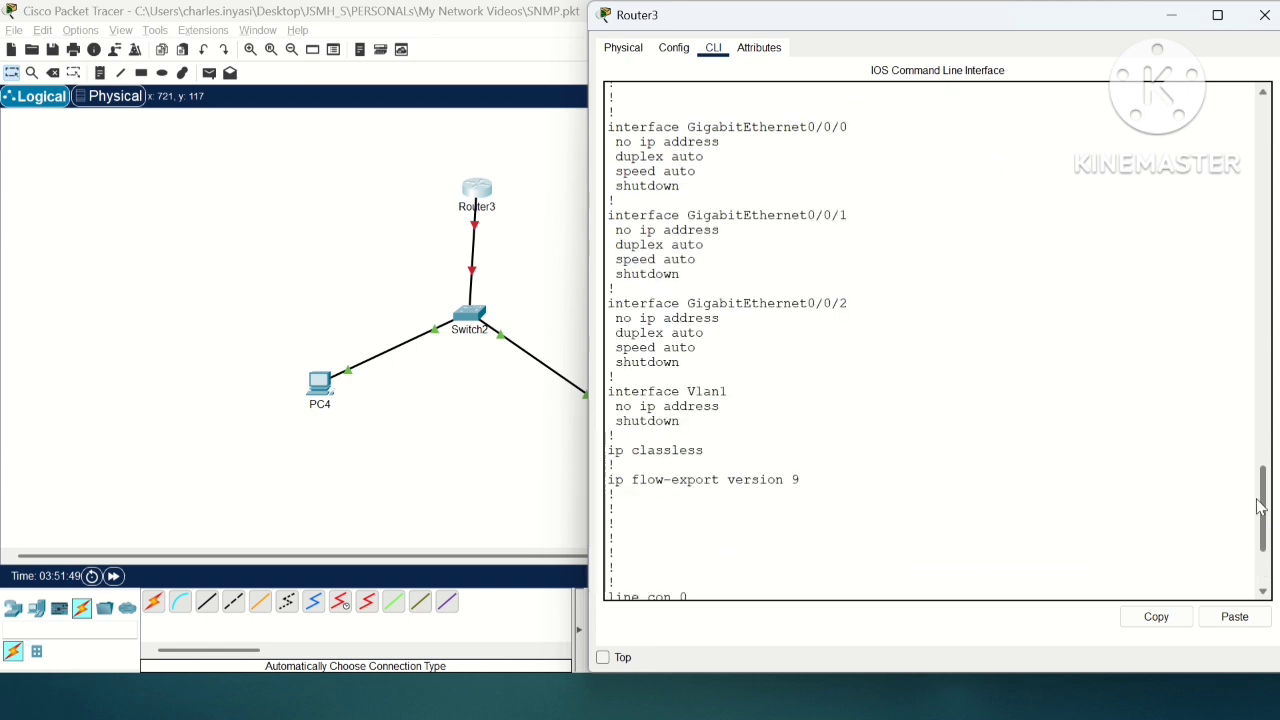
scroll(1257, 480, "up", 15)
scroll(1260, 262, "down", 20)
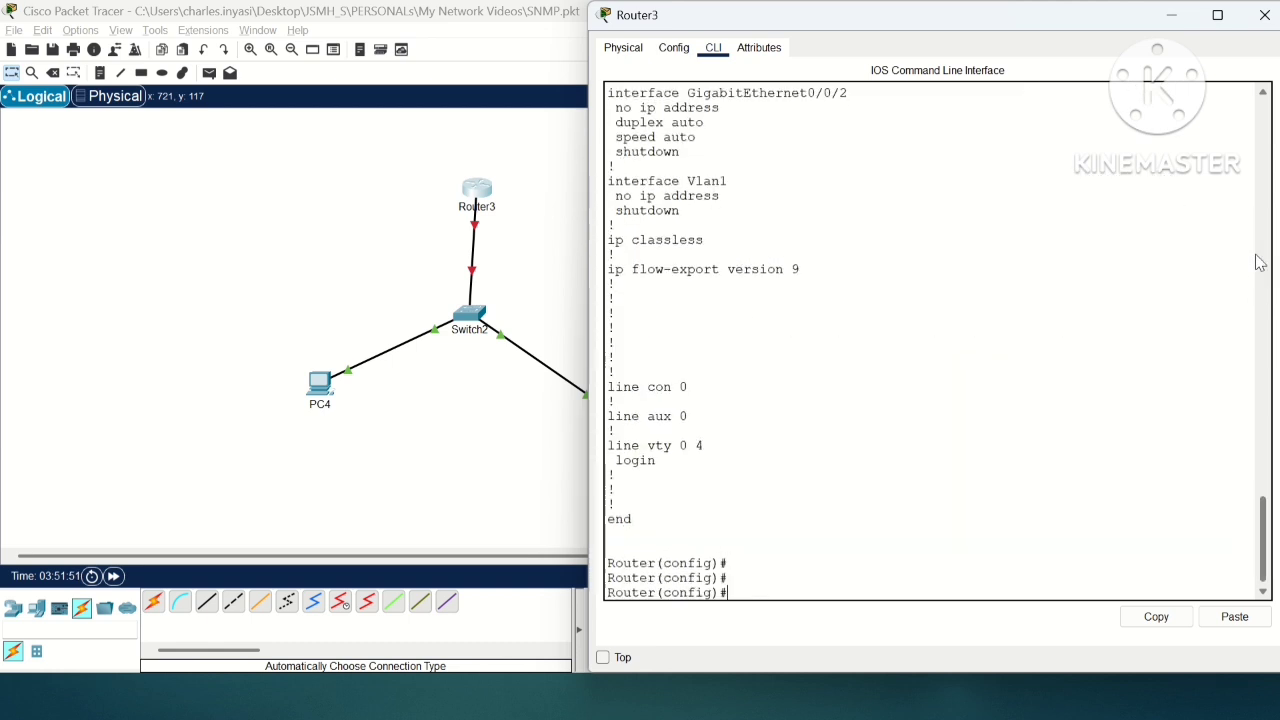
type("end")
key("Return")
type("show ip int ")
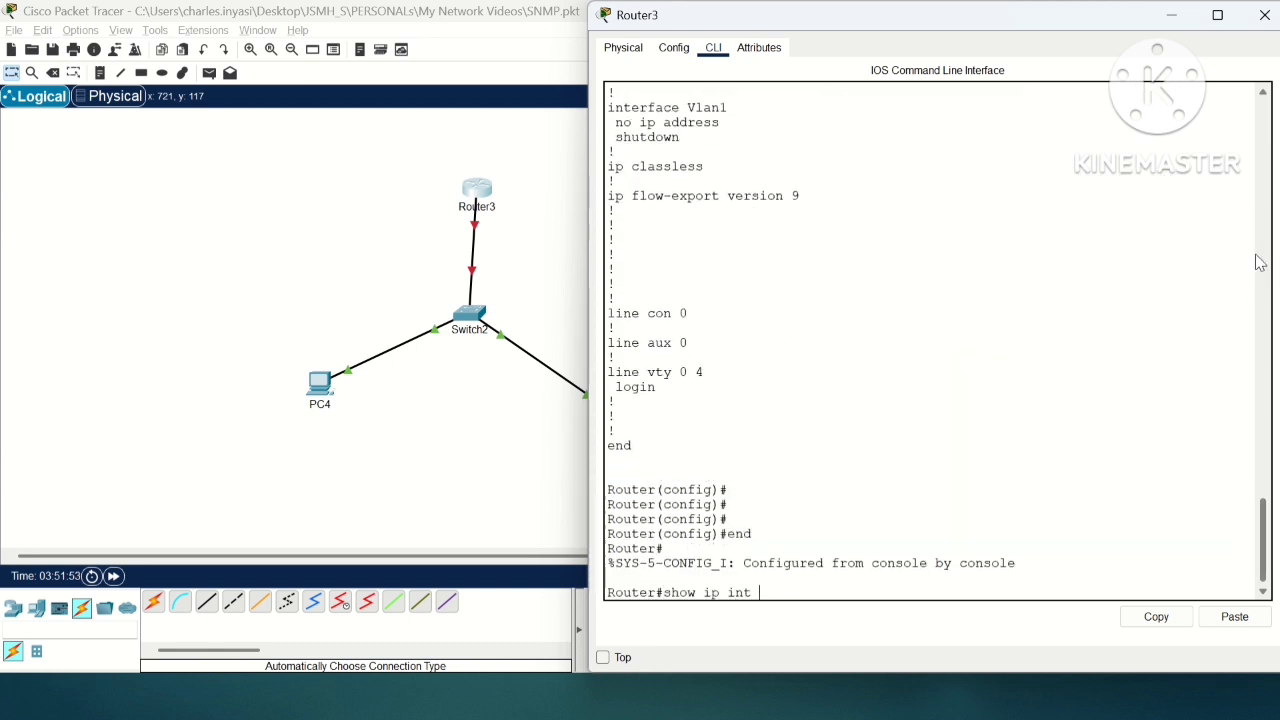
type("b")
key("Return")
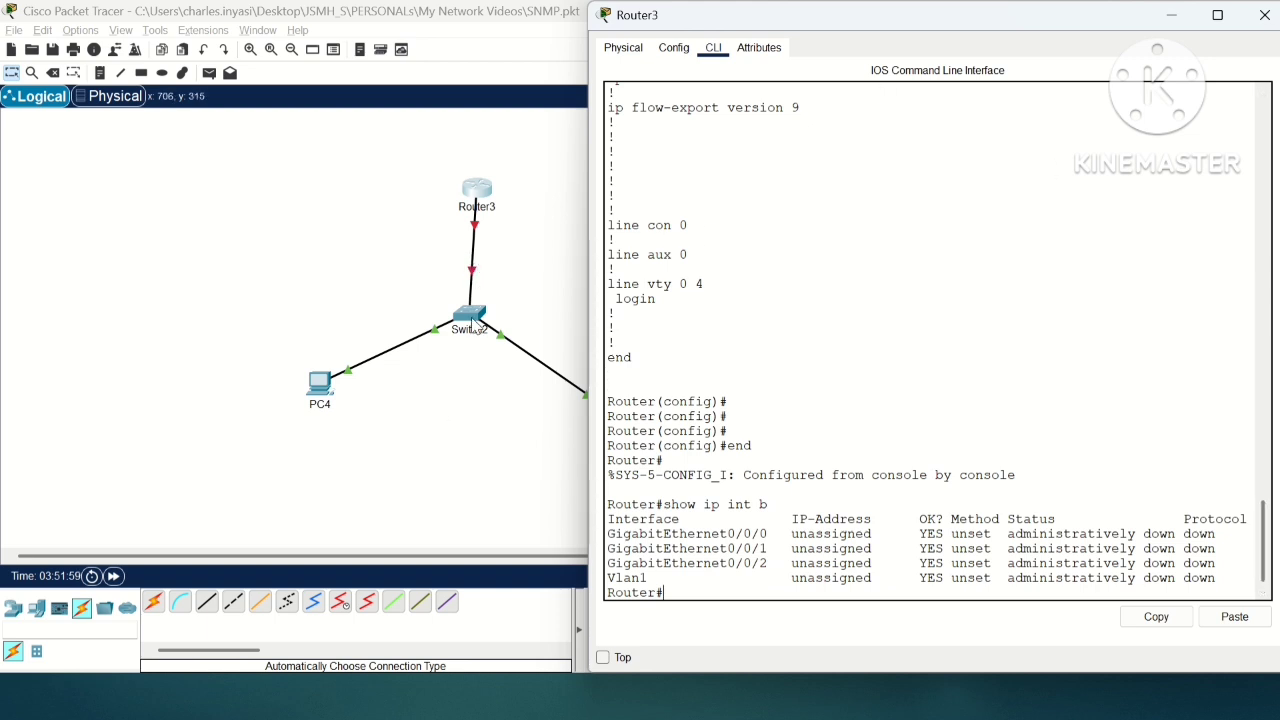
Step: Enter global configuration mode on the router with "config", accepting the default terminal source
type("config")
key("Return")
key("Return")
key("Return")
type("i")
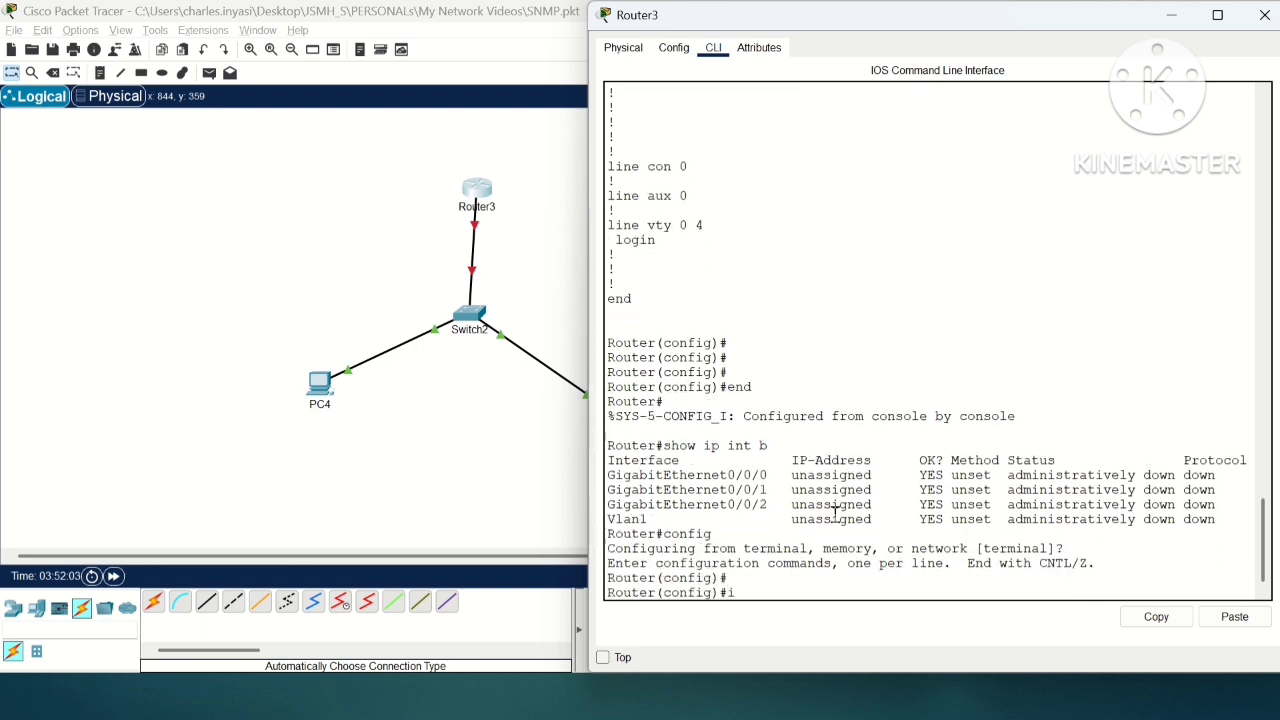
type("p add")
key("Tab")
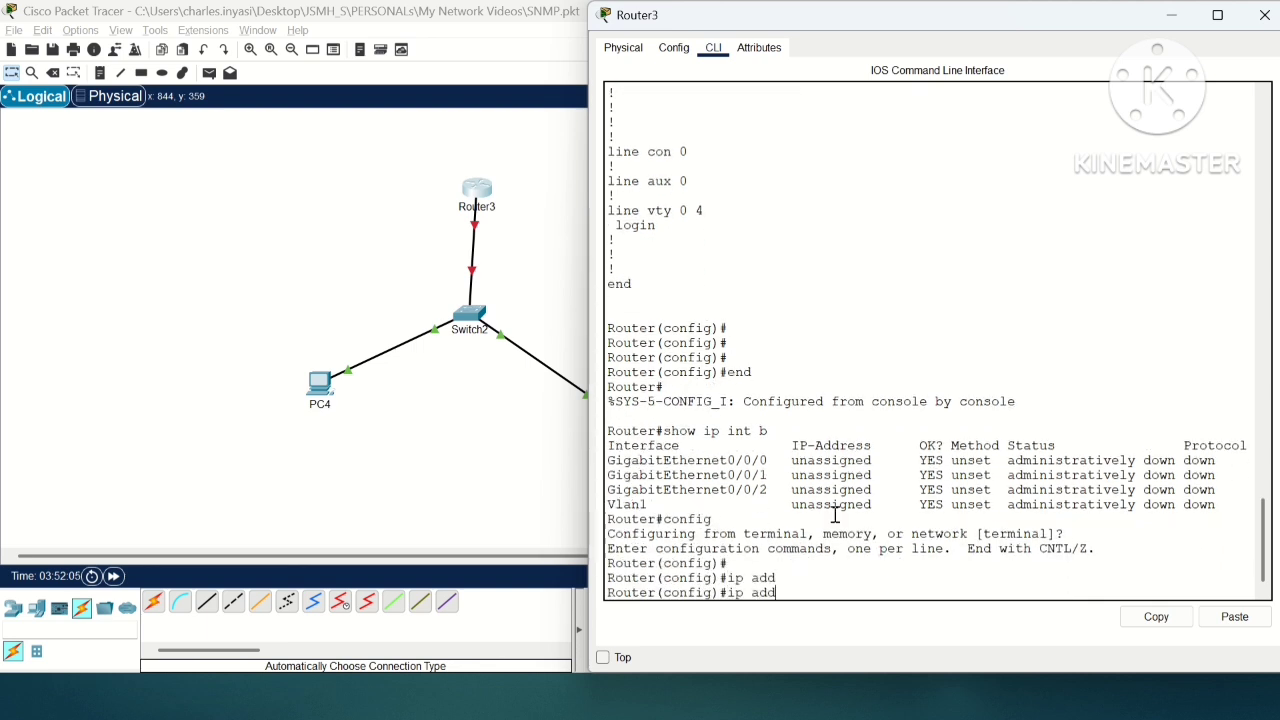
key("BackSpace")
key("BackSpace")
key("BackSpace")
key("BackSpace")
key("BackSpace")
key("BackSpace")
Step: Enter interface configuration mode for the router's GigabitEthernet0/0/0 with "int gi0/0/0"
type("int gi0/0/")
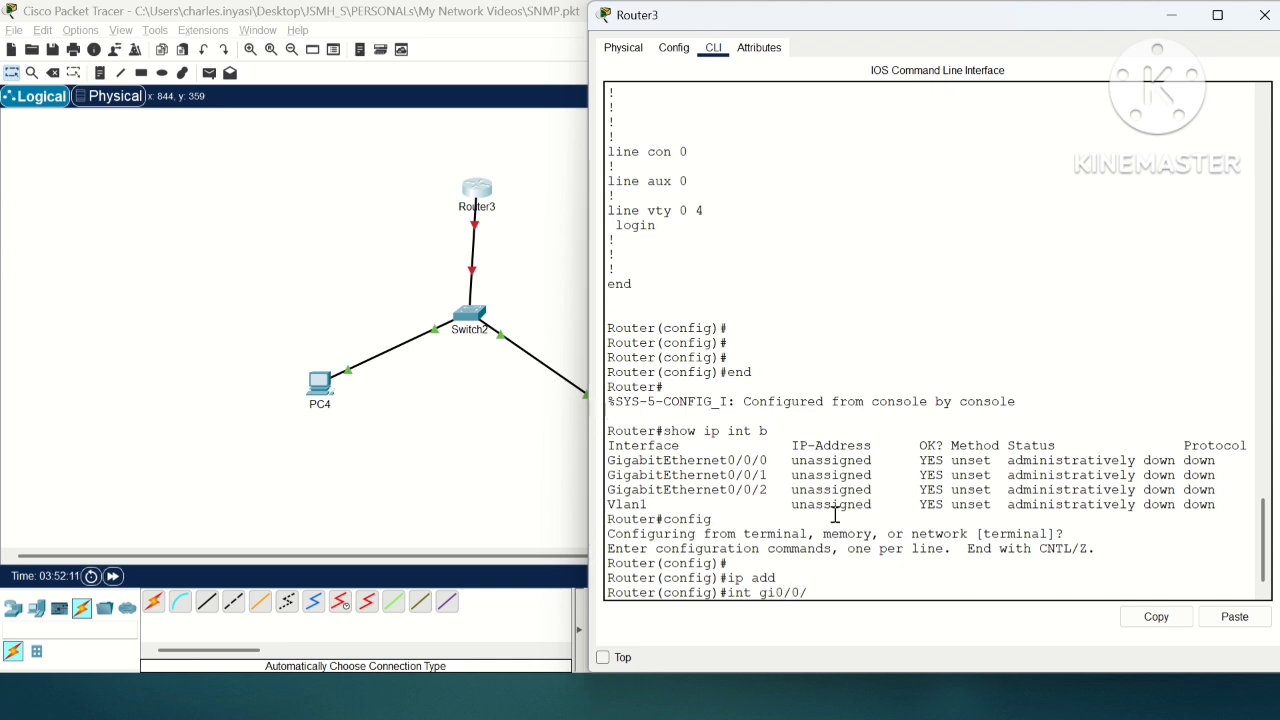
type("0")
key("Return")
Step: Assign the interface the IP address 1.1.1.100 with mask 255.255.255.0 and enable it with "no shut"
type("ip add")
key("Tab")
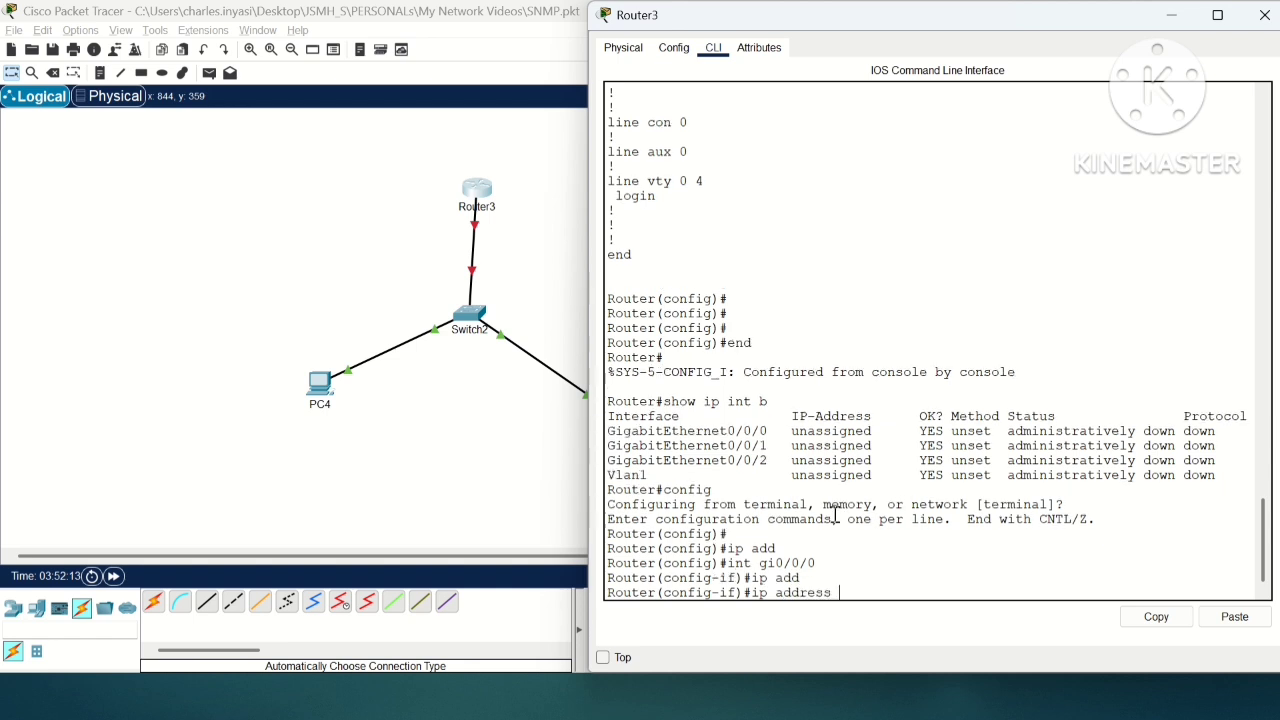
type("1.1.1.100 255.255.255.0")
key("Return")
type("no shut")
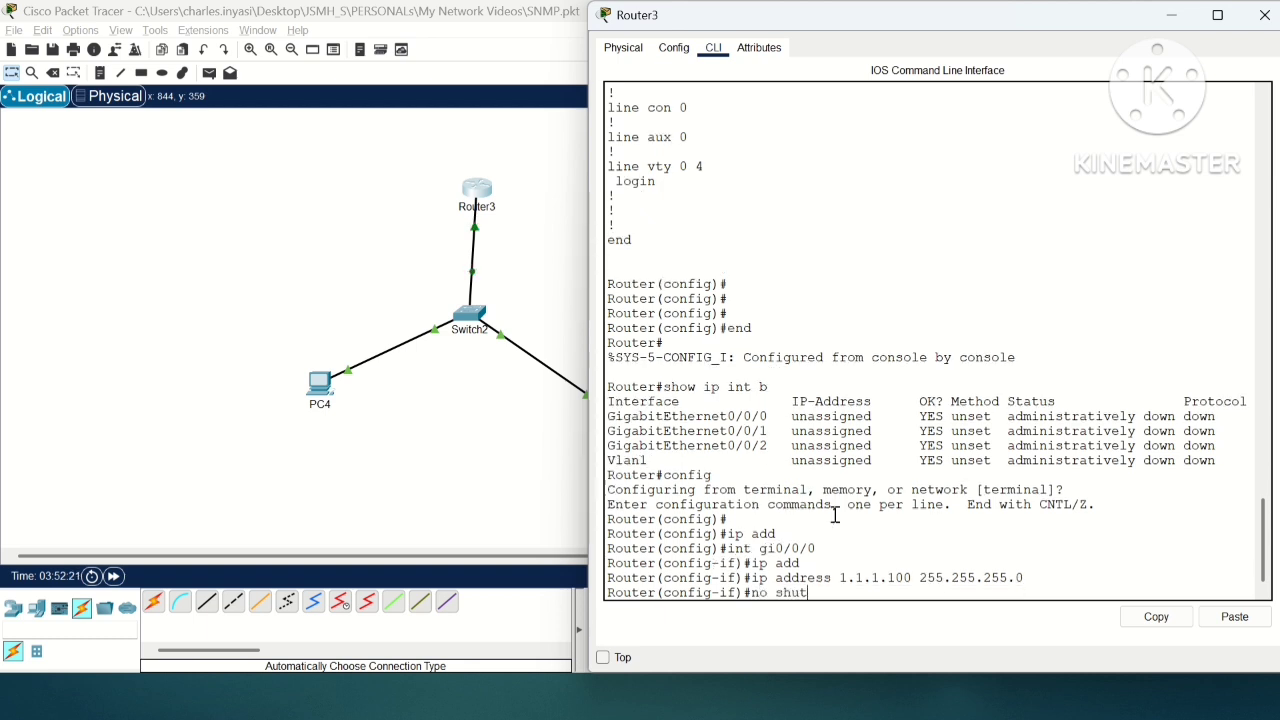
key("Return")
Step: Return to privileged EXEC mode and check the interface addresses and status with "show ip int br"
type("end")
key("Return")
type("show ip int")
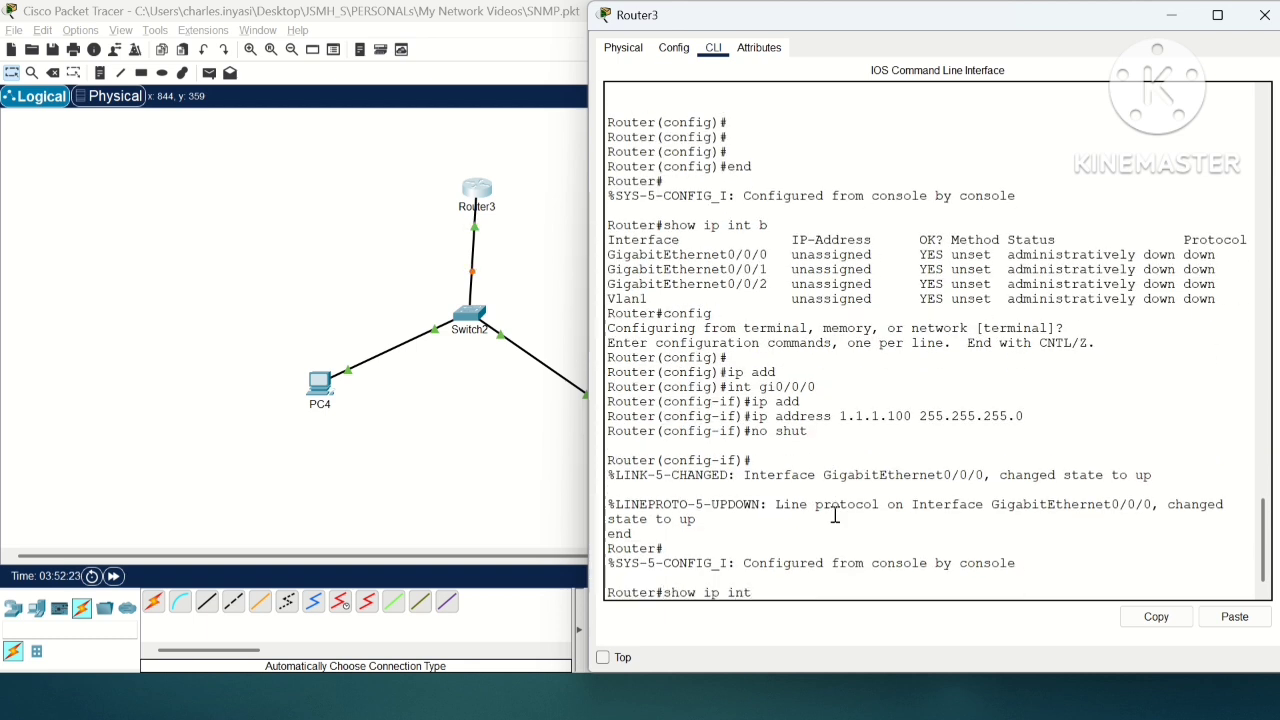
type(" br")
key("Return")
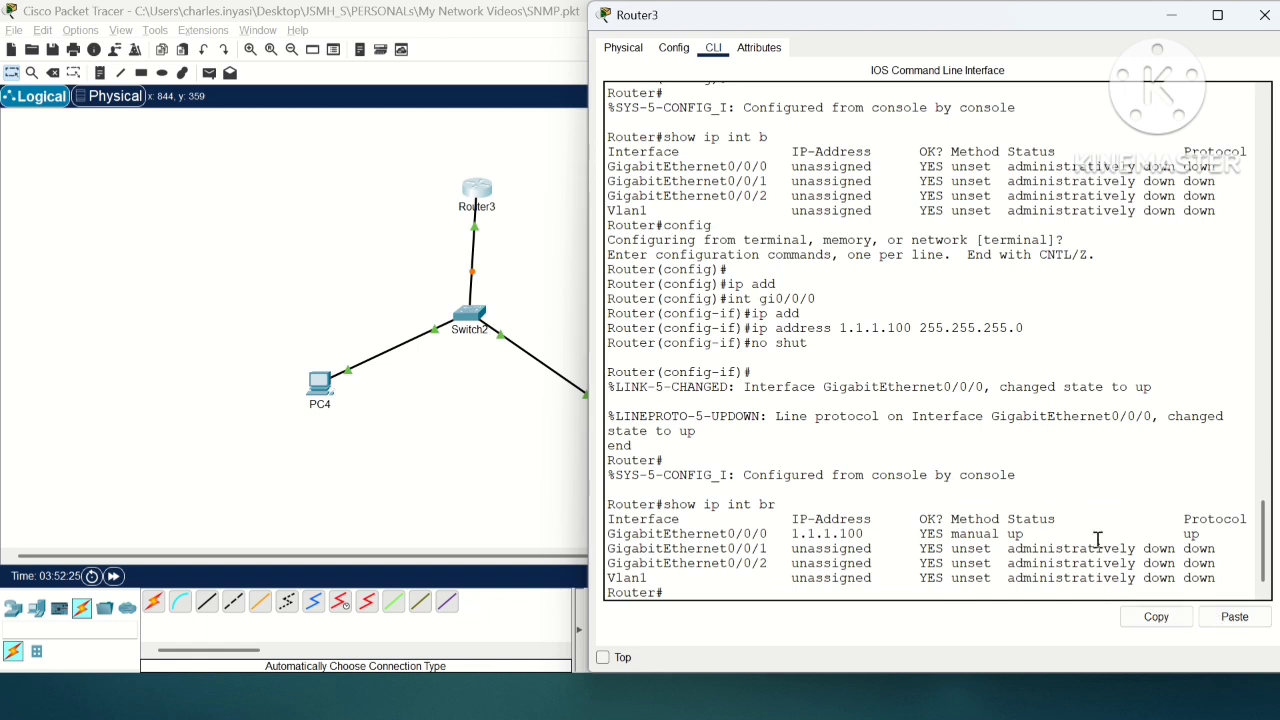
Step: Ping PC4 at 1.1.1.1 from the router's privileged EXEC prompt
type("ping 1.1.1.1")
key("Return")
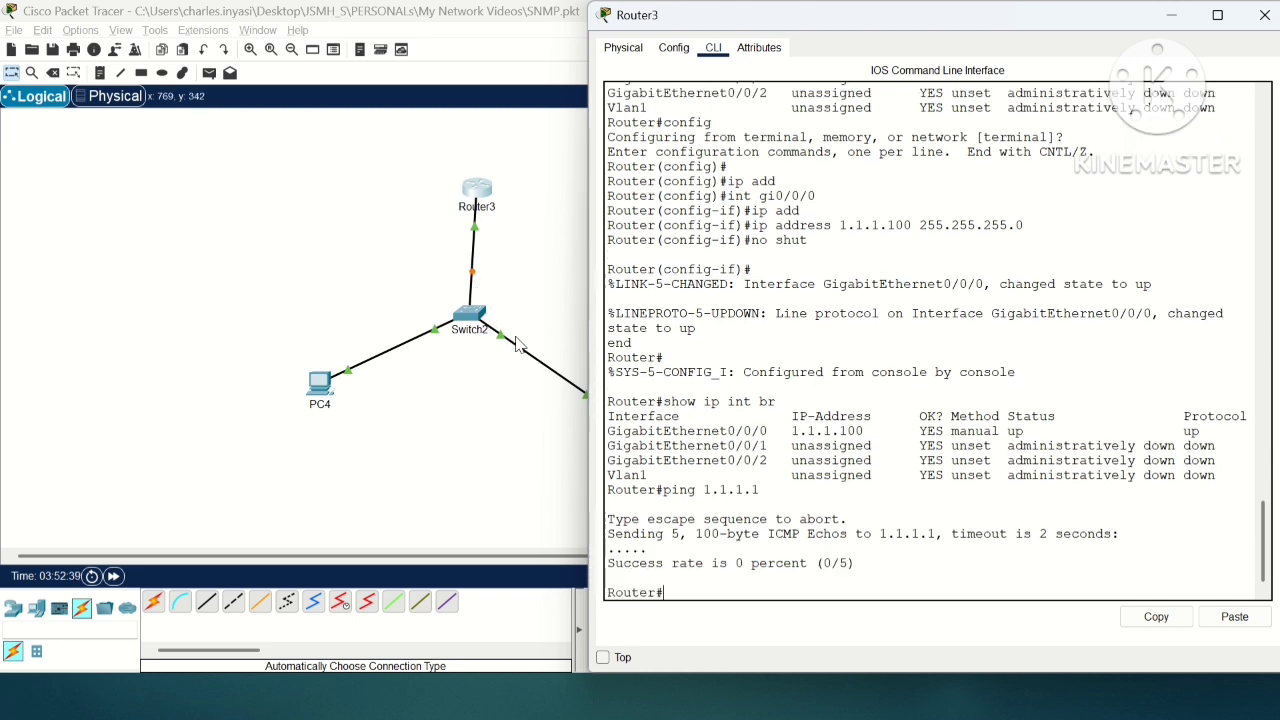
key("Return")
key("Return")
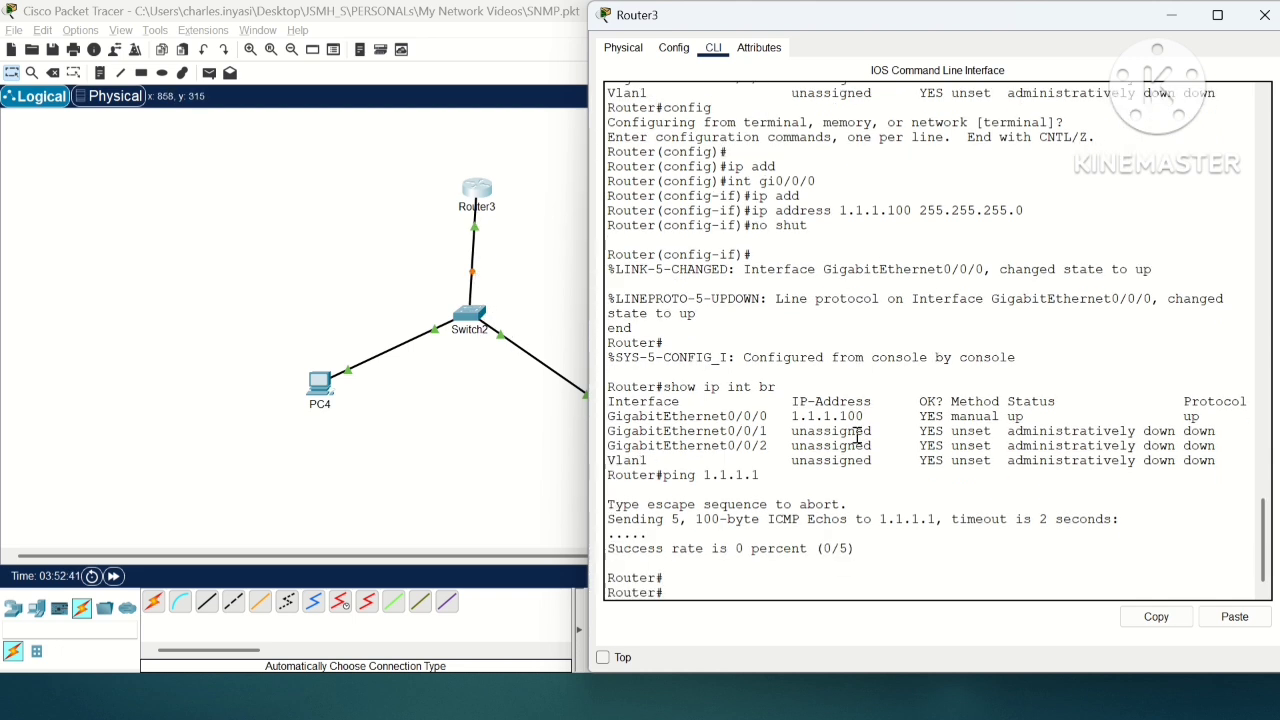
Step: Repeat the ping to 1.1.1.1 two more times, reusing the previous command
key("Up")
key("Return")
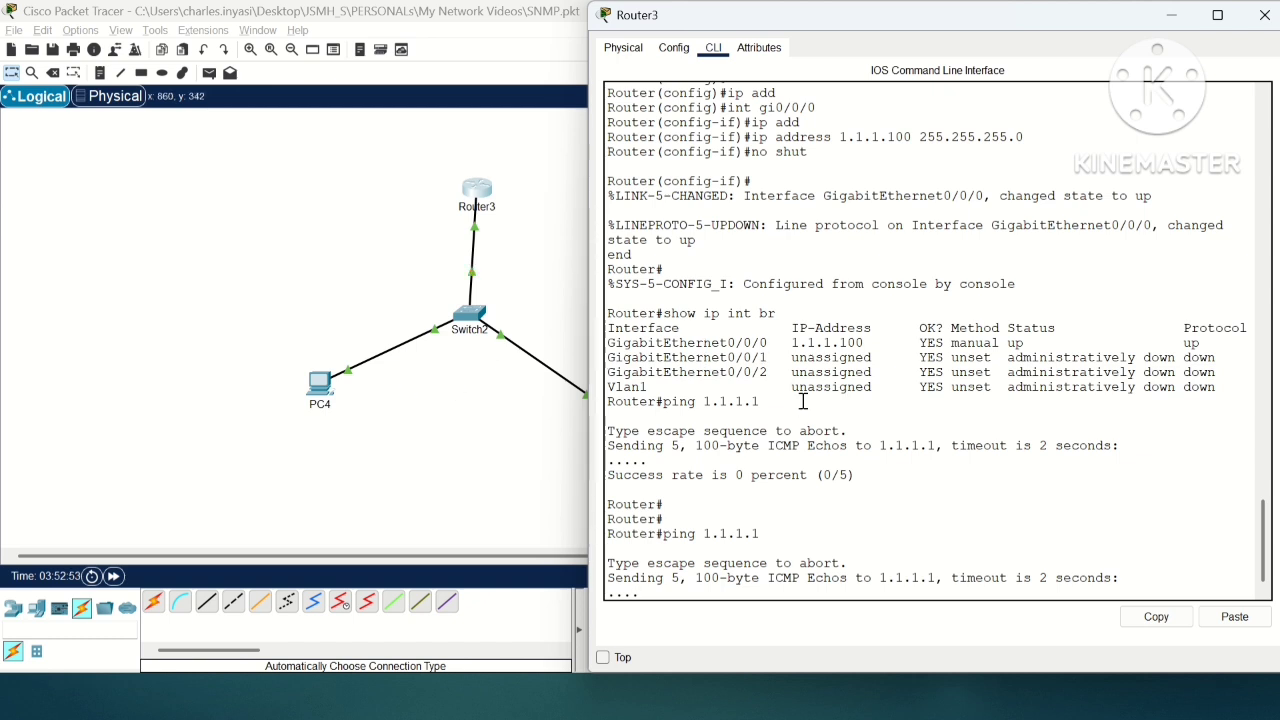
key("Return")
key("Return")
key("Up")
key("Return")
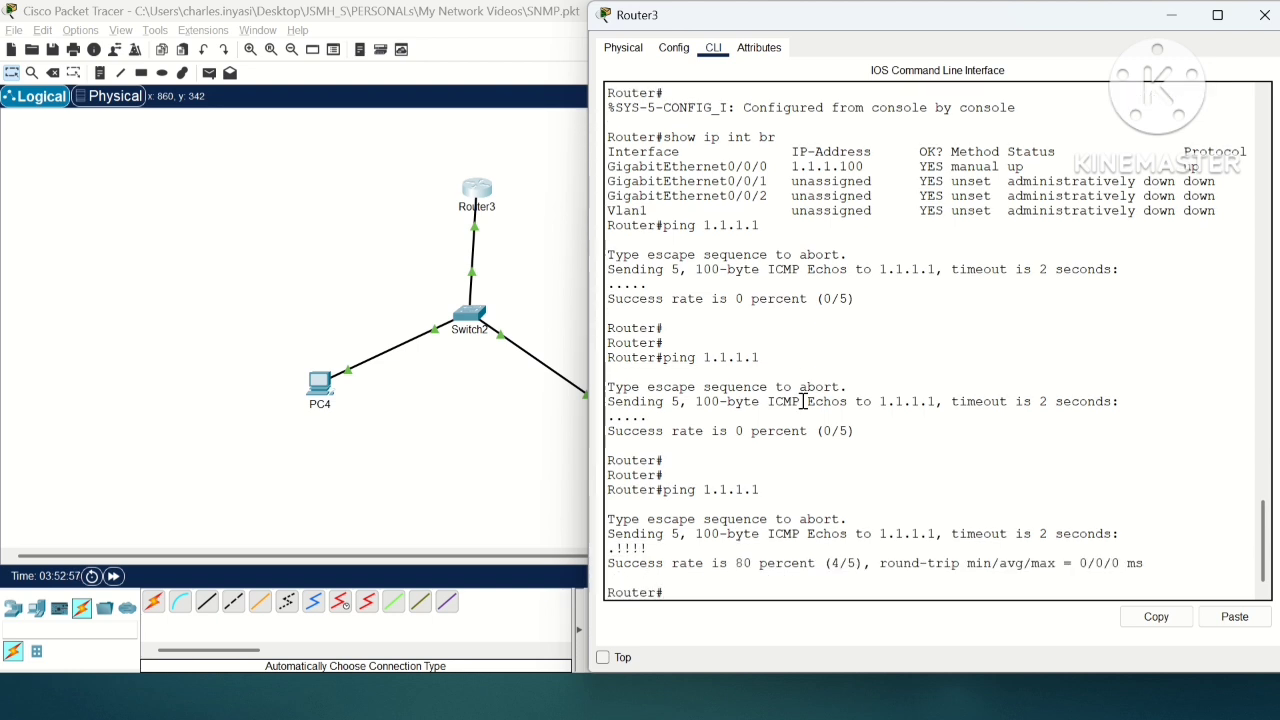
Step: Test connectivity from the router to PC5 by pinging 1.1.1.2
key("Return")
key("Return")
type("ping 1.1.1.2")
key("Return")
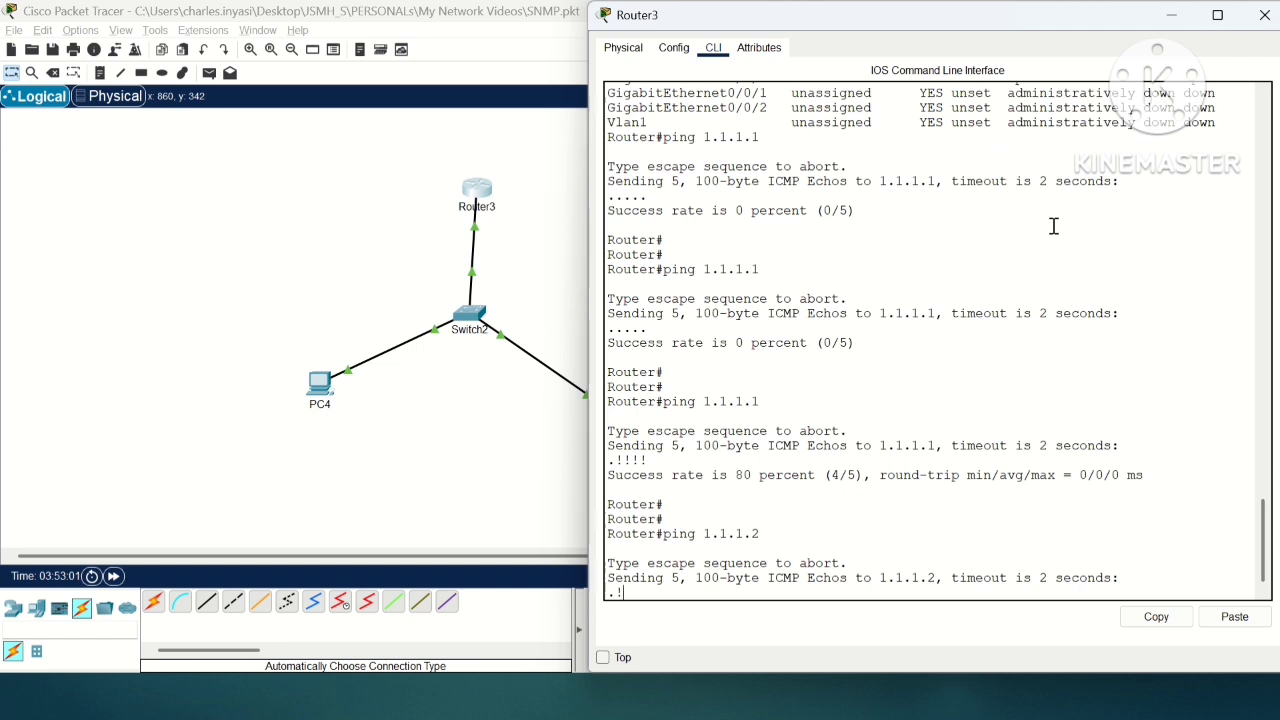
key("Return")
Step: Go back into the router's global configuration mode with "config", using the default terminal source
key("Return")
key("Return")
key("Return")
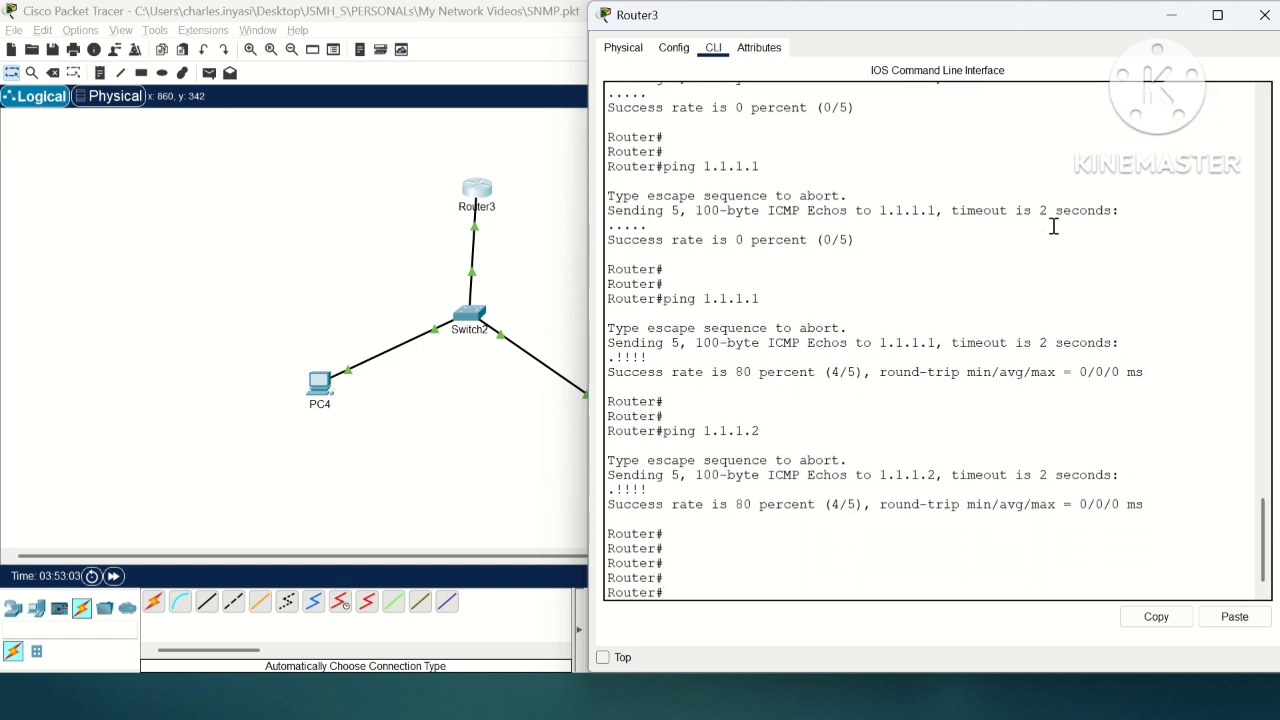
type("config")
key("Return")
key("Return")
key("Return")
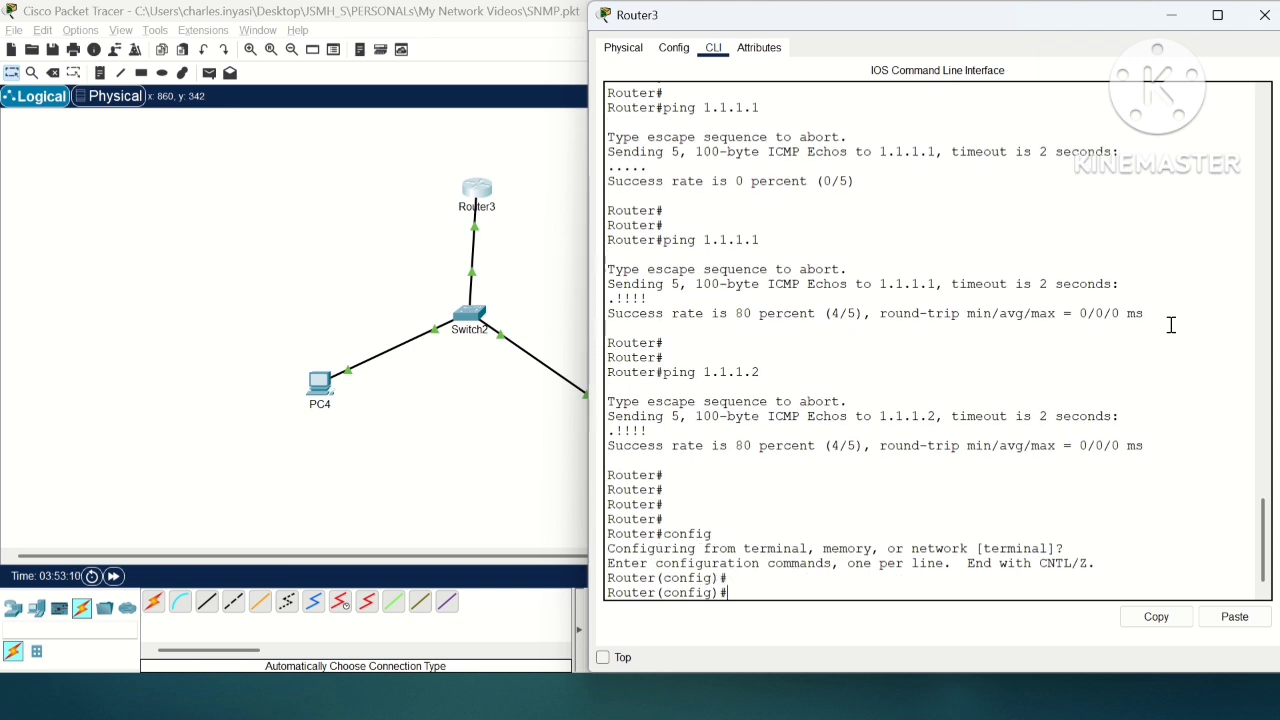
Step: Create a read-only SNMP community with "snmp-server community read ro", consulting the command help for its arguments
type("sn")
key("Tab")
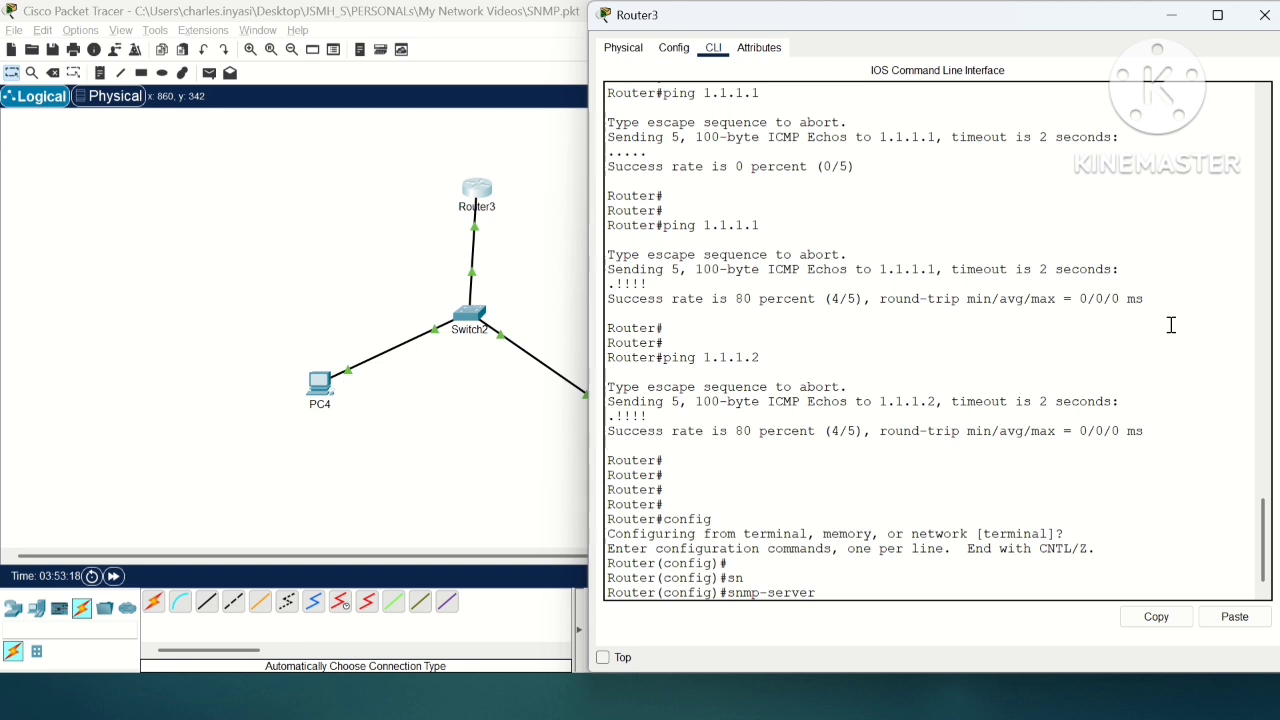
type("c")
key("Tab")
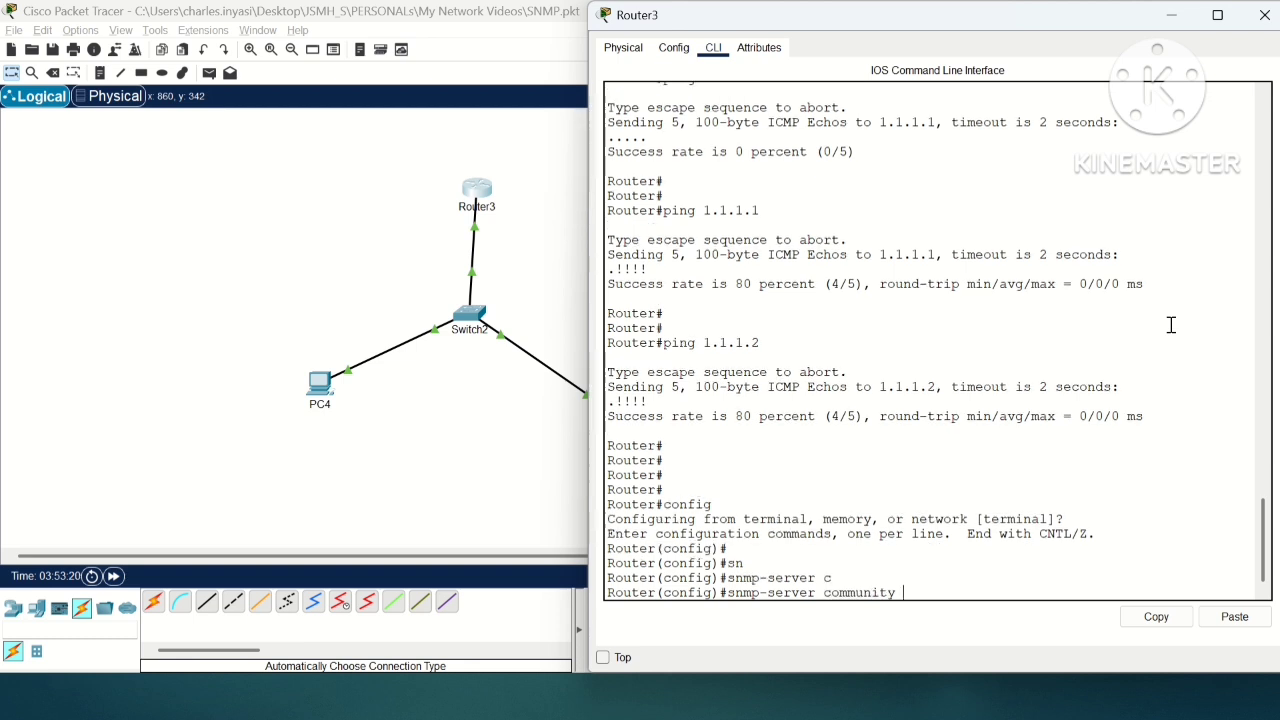
type("?")
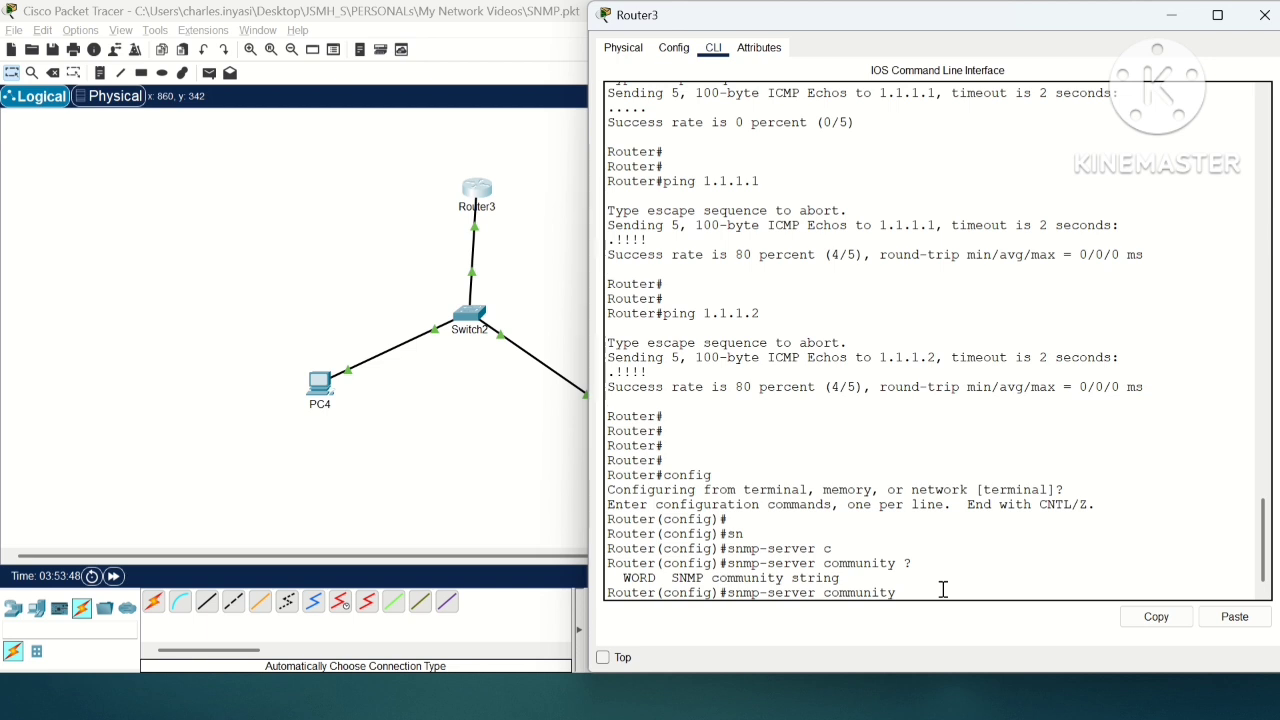
type("?")
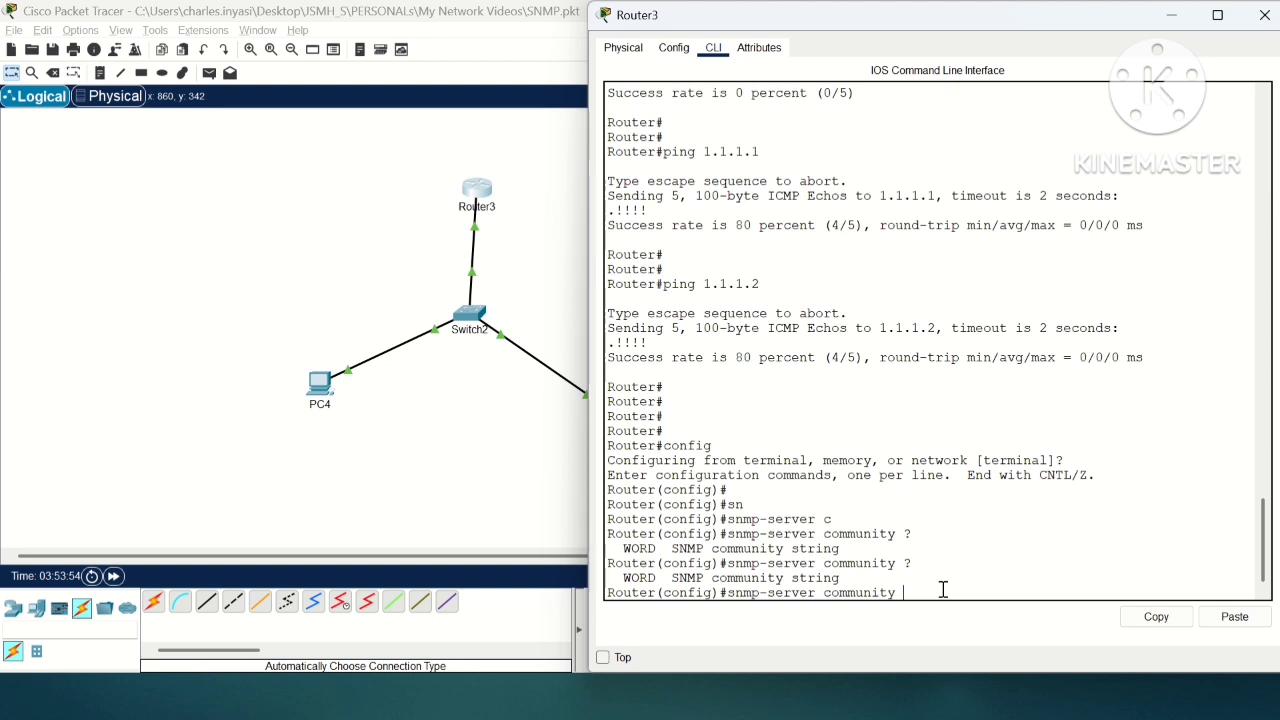
type("read ?")
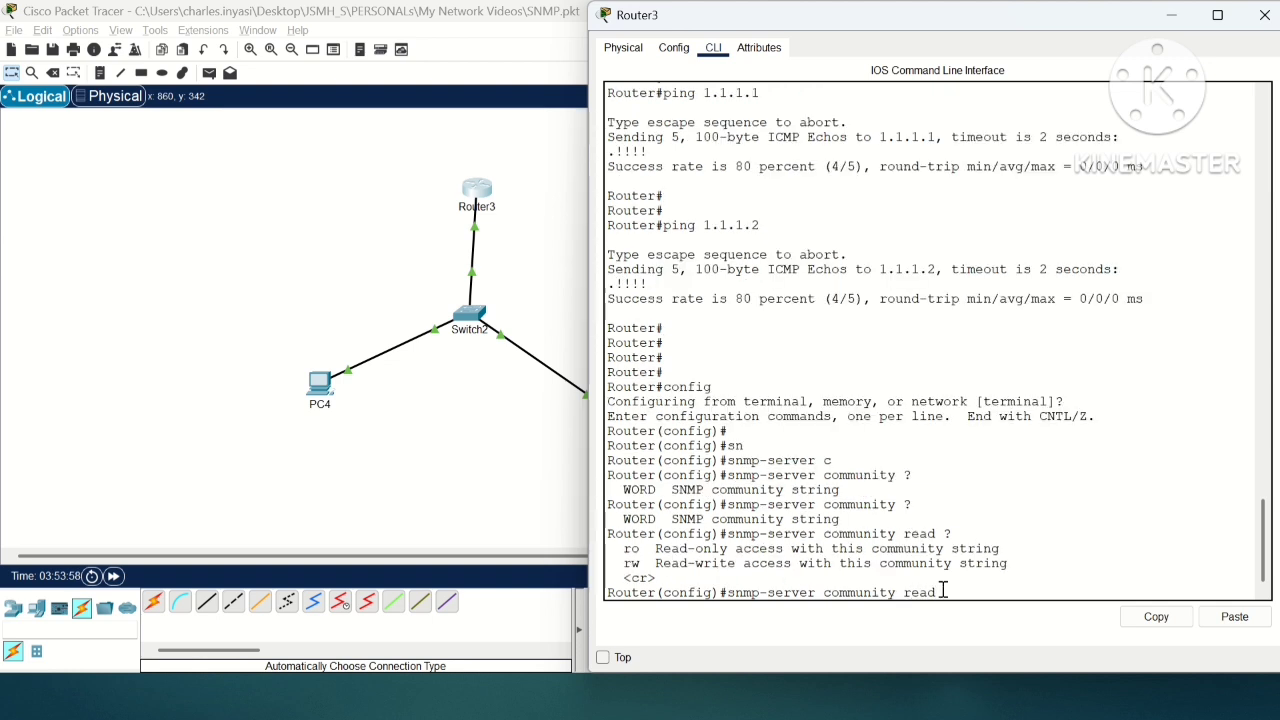
type("ro")
key("Return")
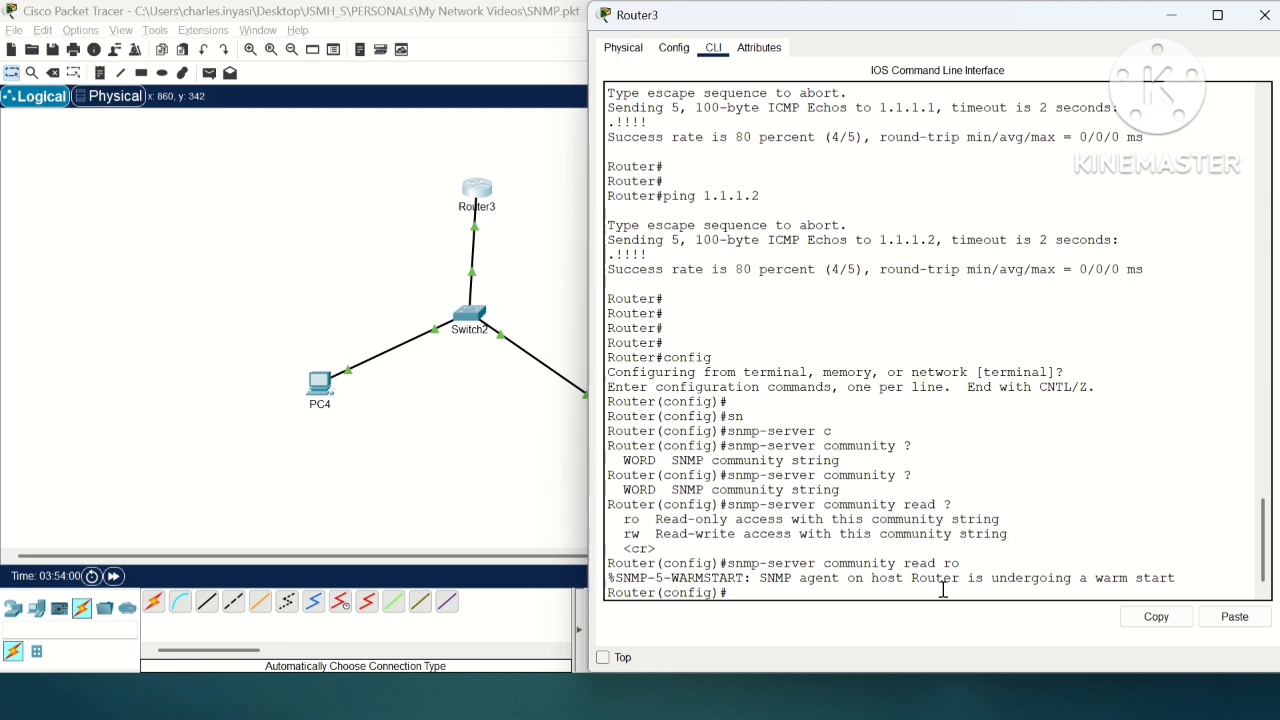
Step: Create a read-write SNMP community on the router with "snmp-server community write rw"
type("snm")
key("Tab")
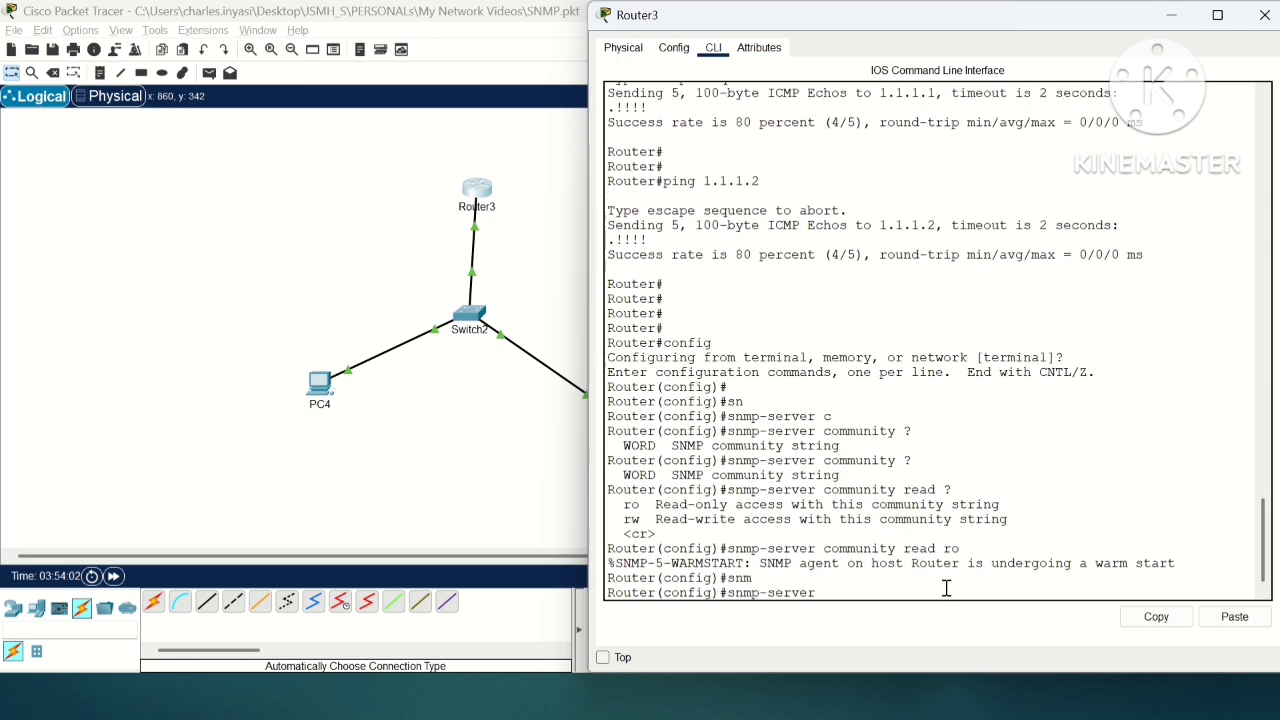
type("comm")
key("Tab")
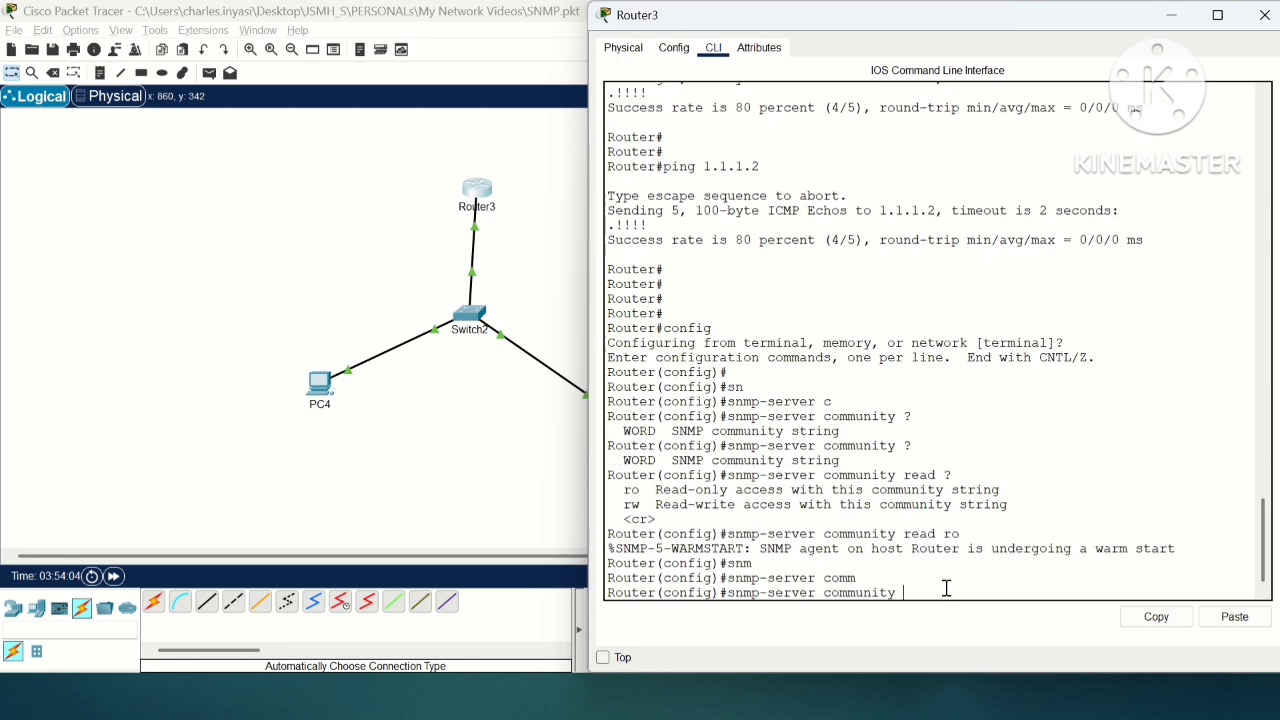
type("writ")
key("Tab")
type("e")
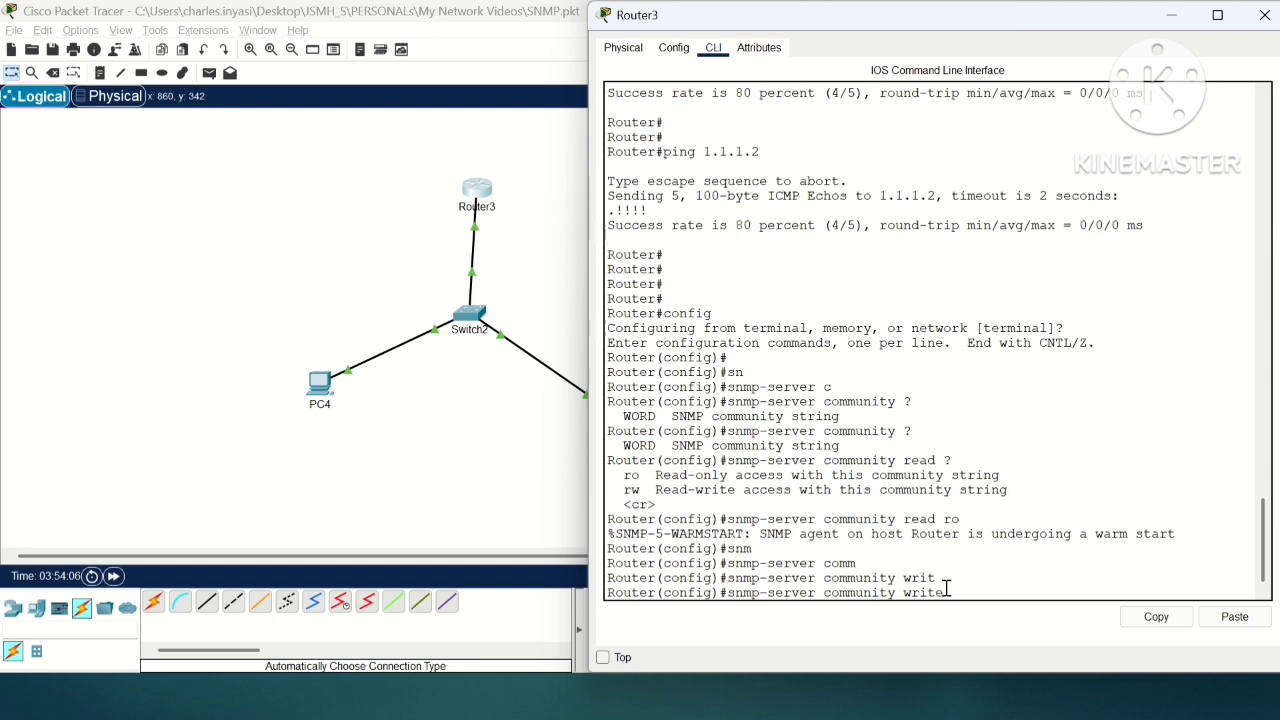
type(" rw")
key("Return")
key("Return")
key("Return")
Step: Leave configuration mode with "end" and save the router's configuration with "wr"
type("end")
key("Return")
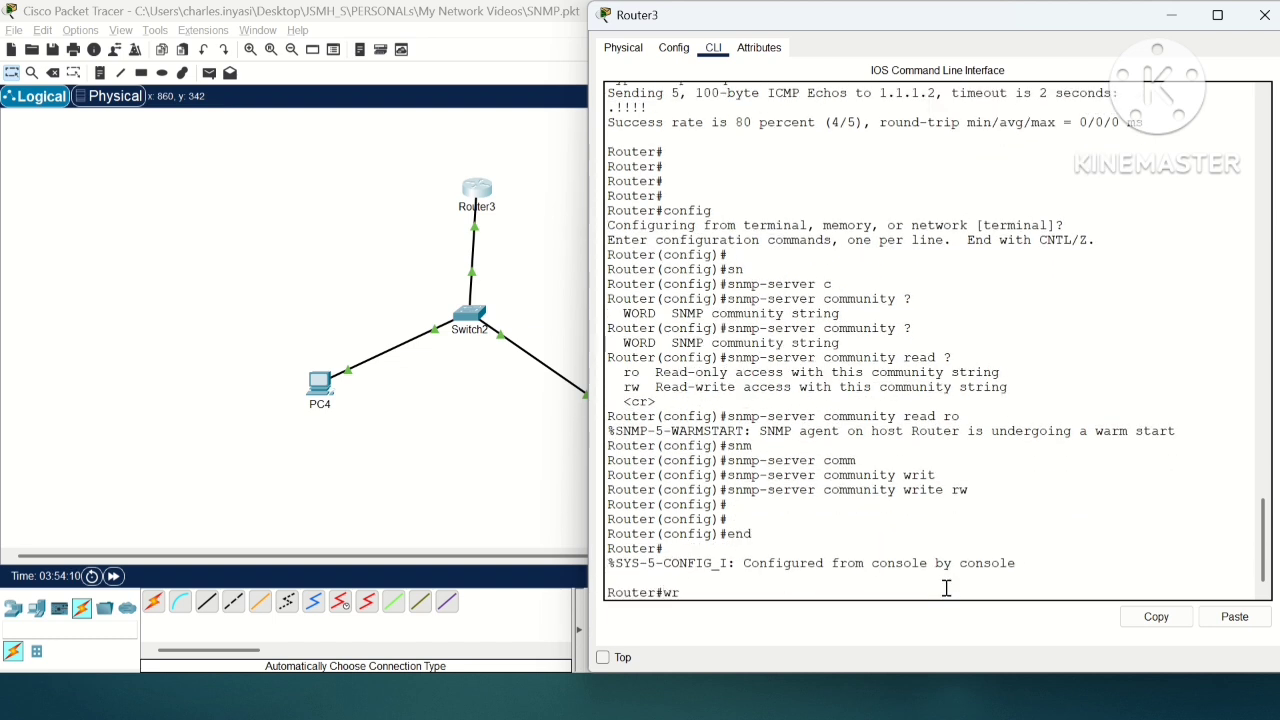
type("wr")
key("Return")
key("Return")
key("Return")
Step: Display the running configuration with "show run" and check the GigabitEthernet0/0/0 address and the SNMP community lines
key("Return")
type("show")
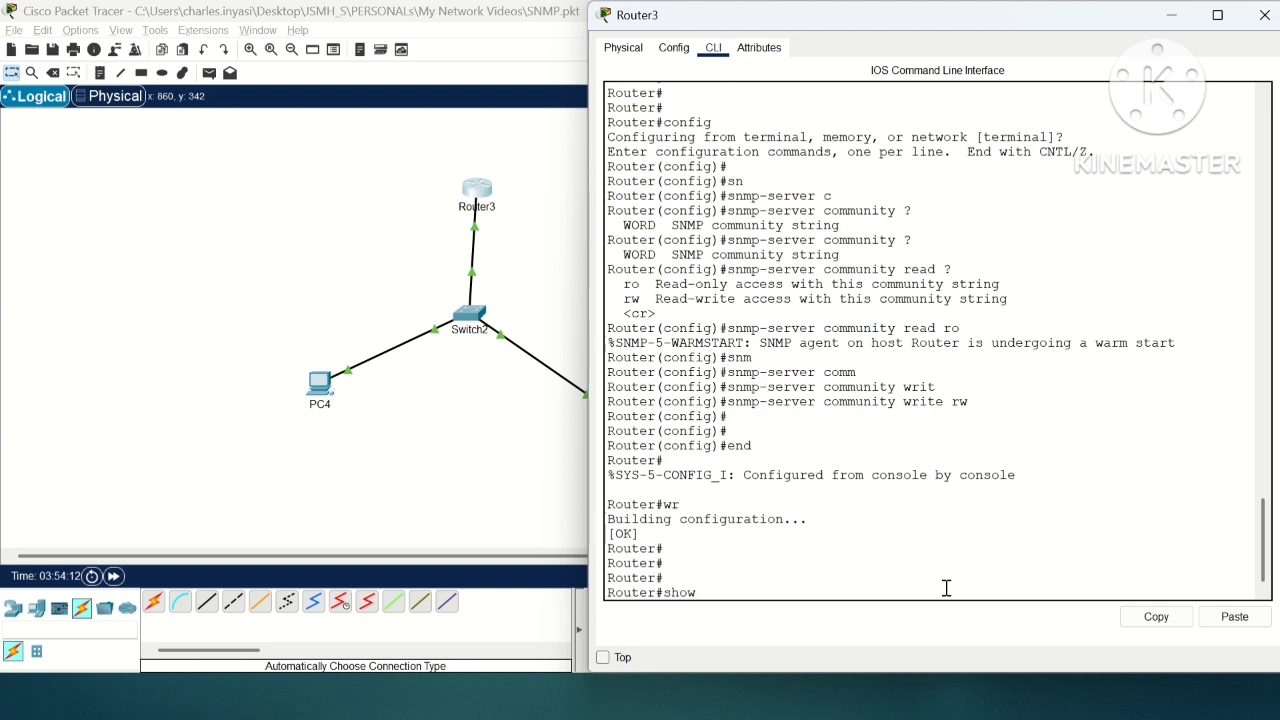
type(" run")
key("Return")
key("space")
key("space")
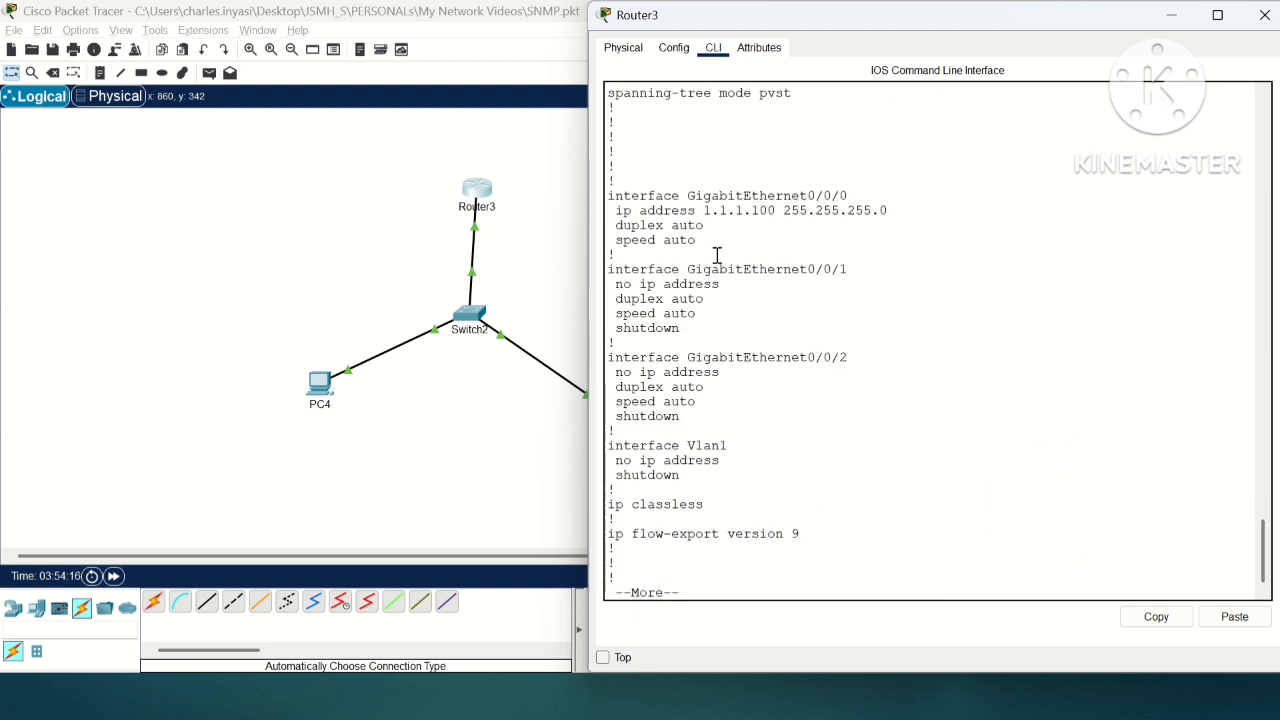
left_click_drag(717, 255, 608, 197)
key("space")
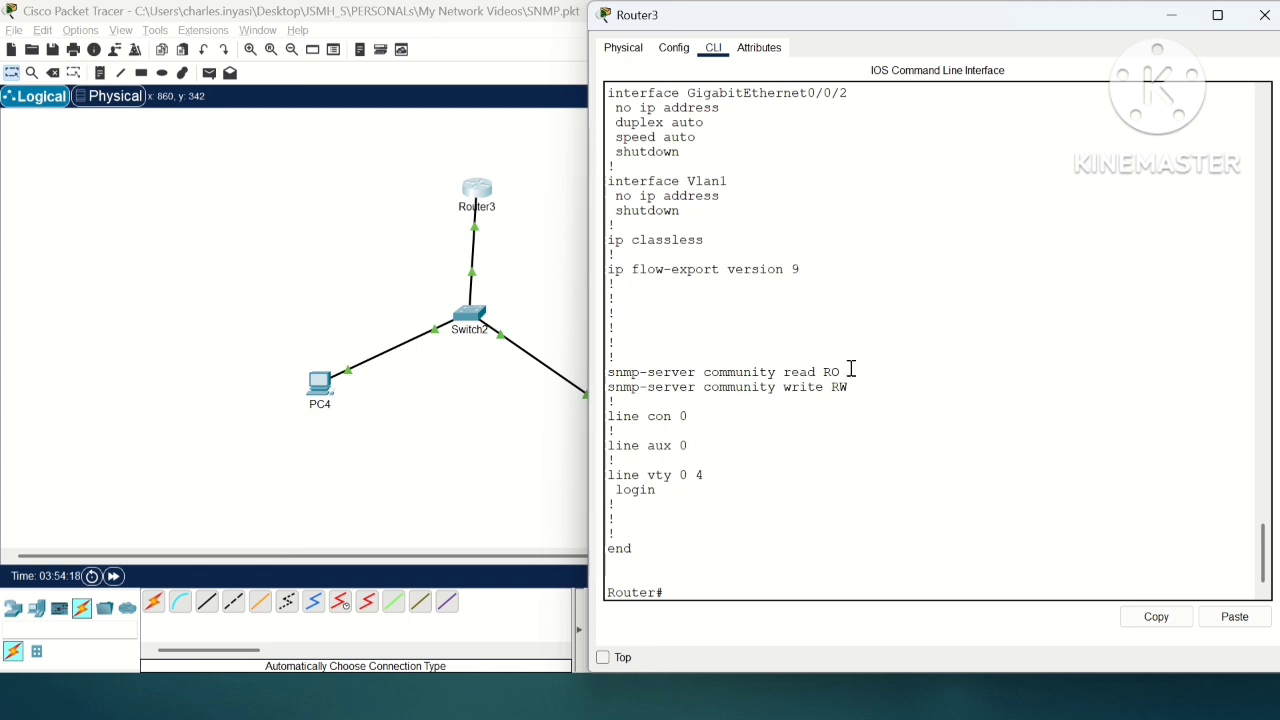
left_click_drag(868, 376, 610, 372)
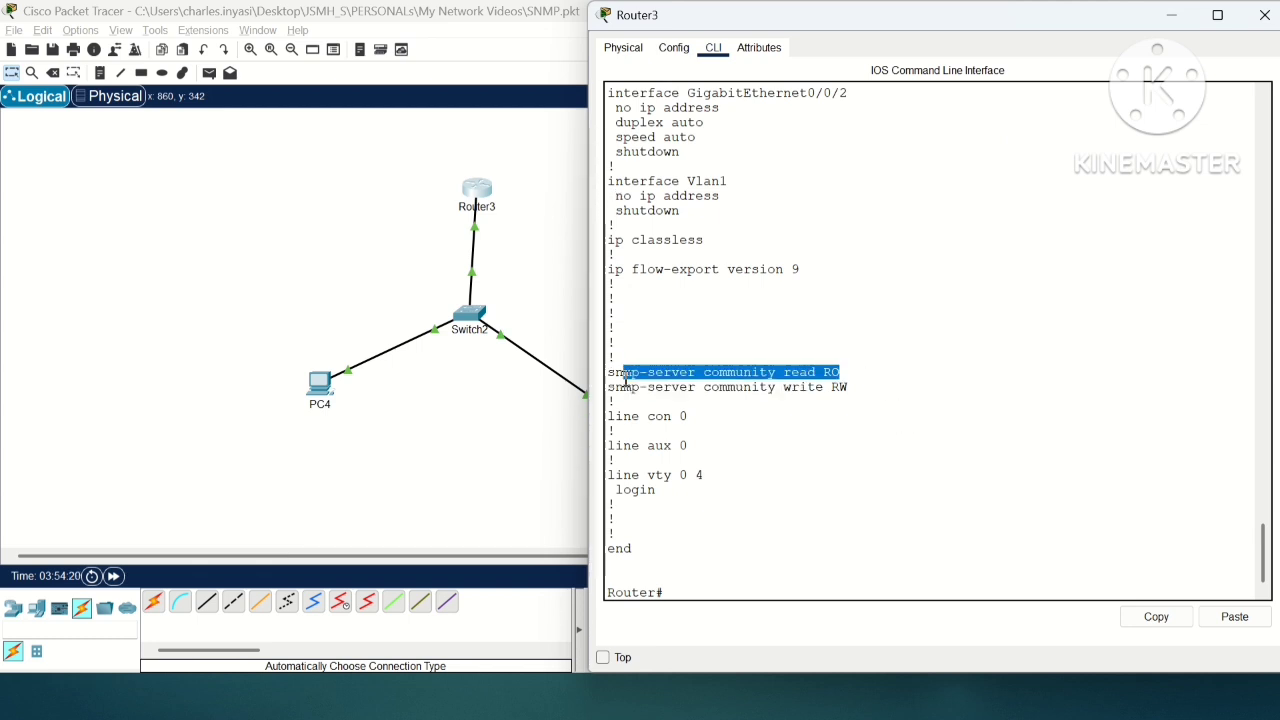
left_click(902, 414)
key("Return")
key("Return")
key("Return")
key("Return")
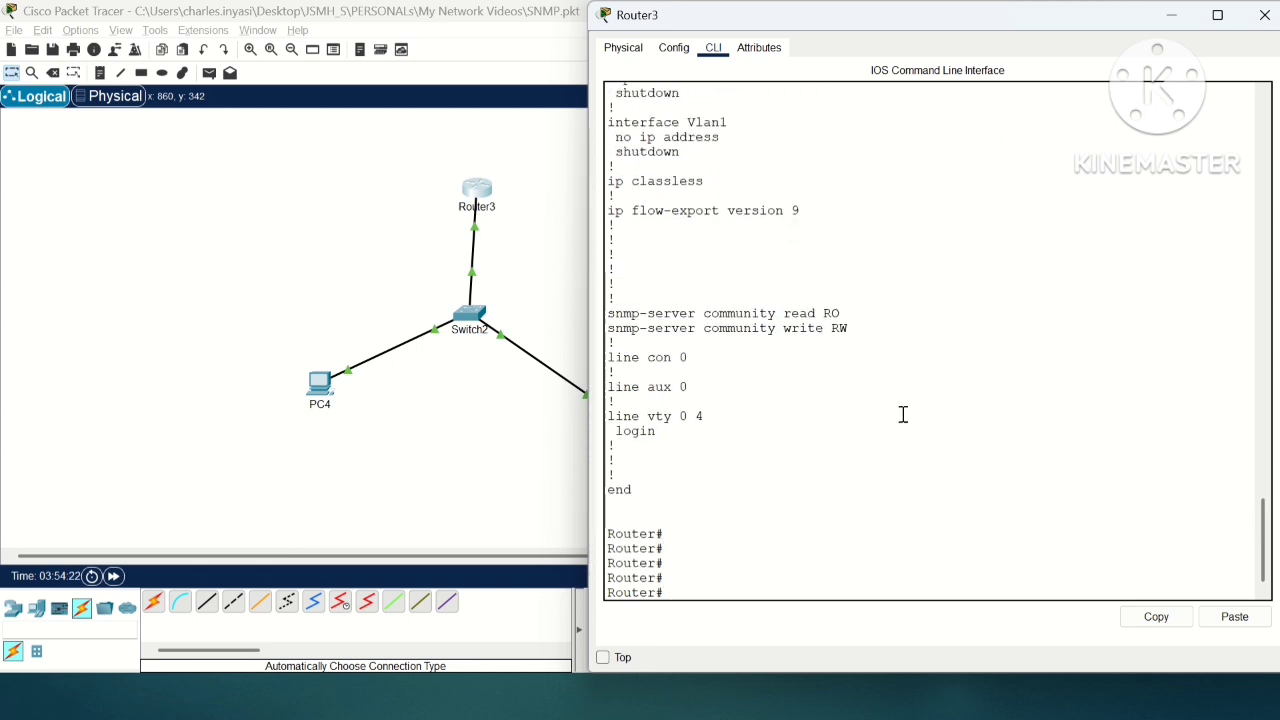
Step: Close the router's window and reposition PC4 to the lower left of Switch2 in the topology
left_click(1265, 15)
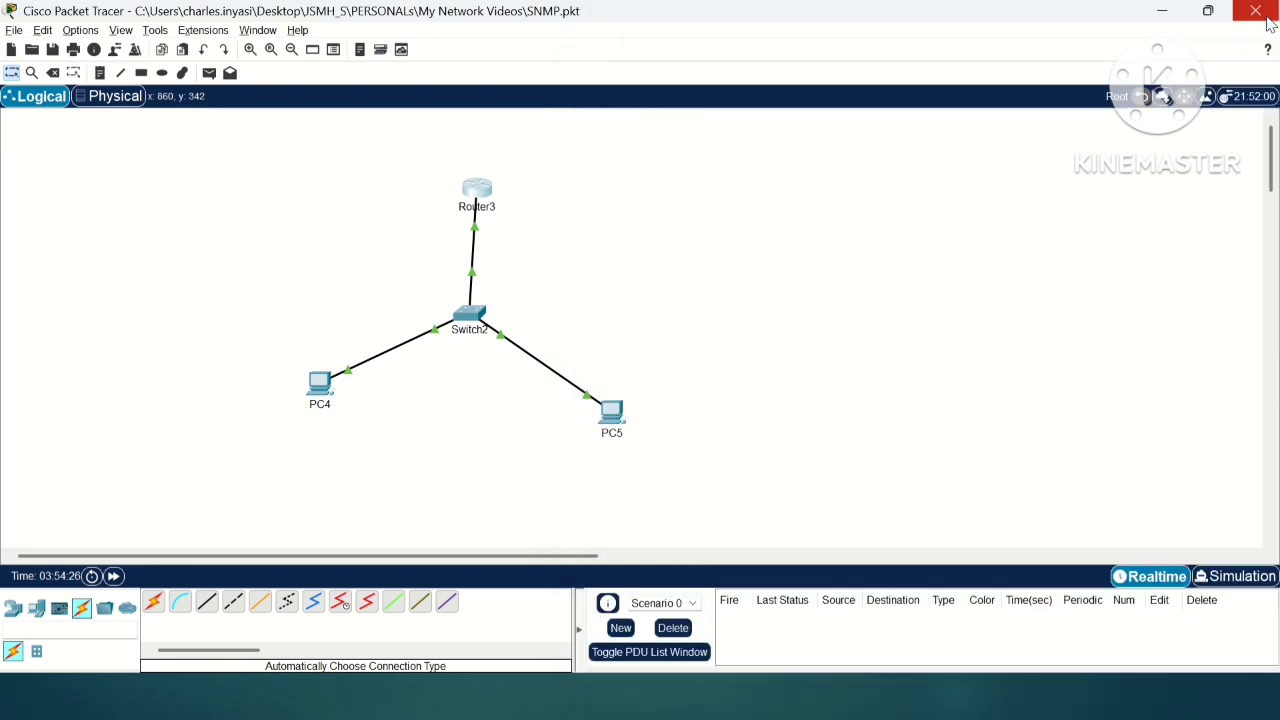
left_click(320, 385)
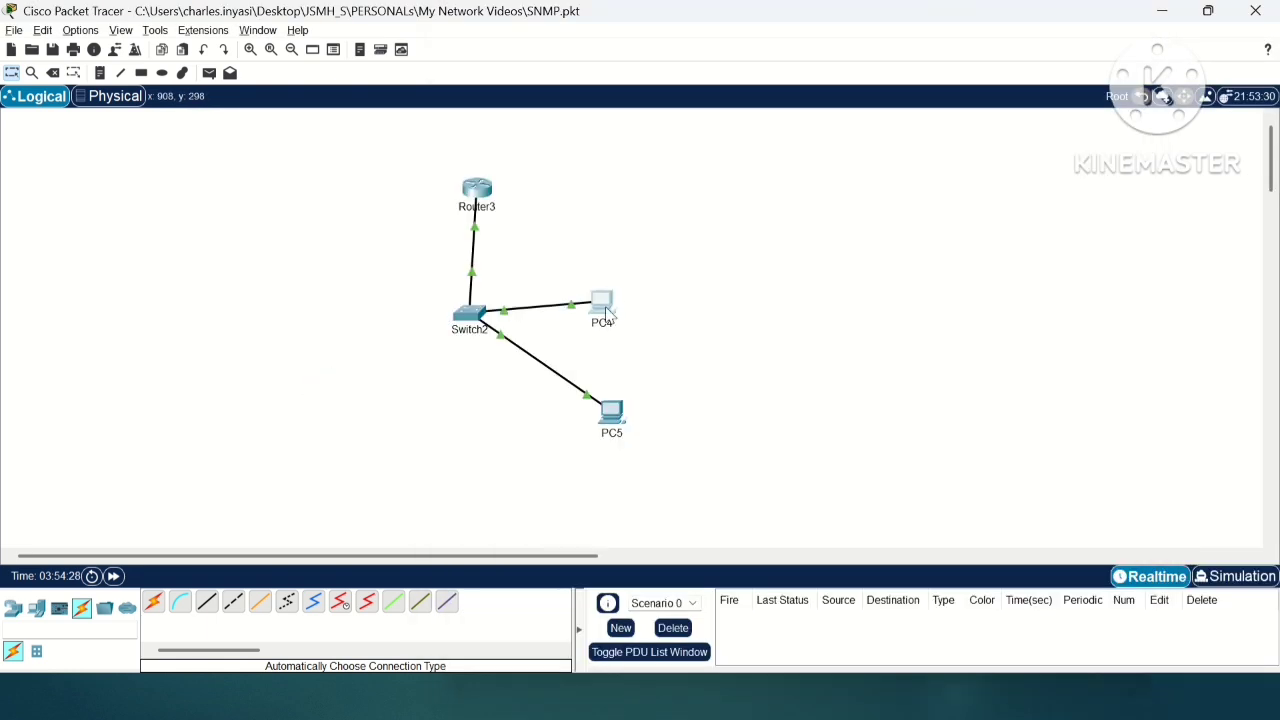
left_click_drag(608, 313, 590, 303)
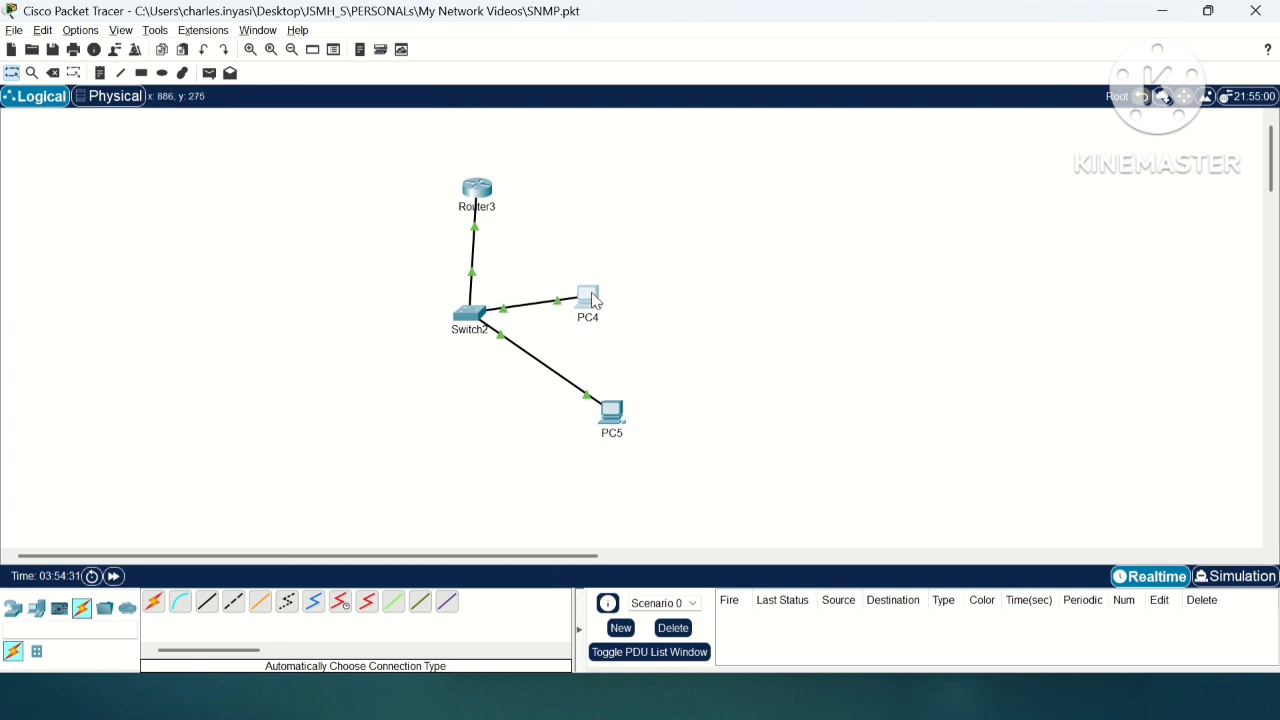
left_click(588, 302)
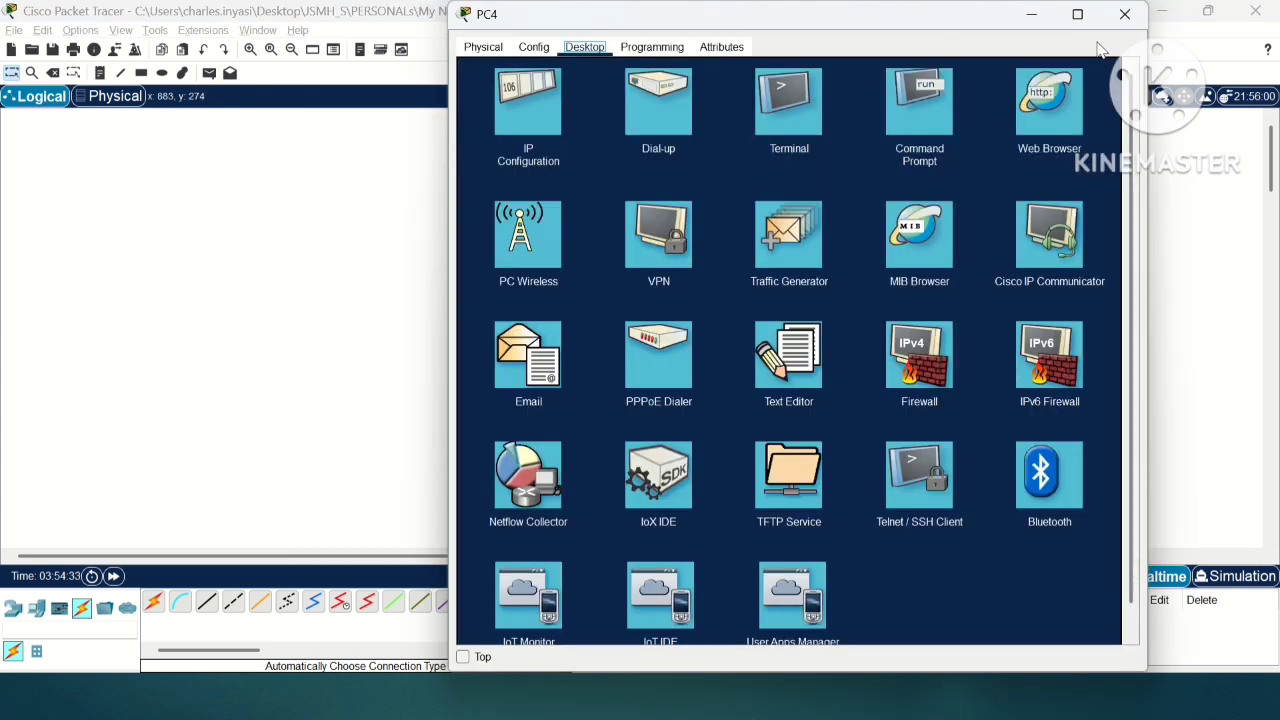
left_click(1124, 14)
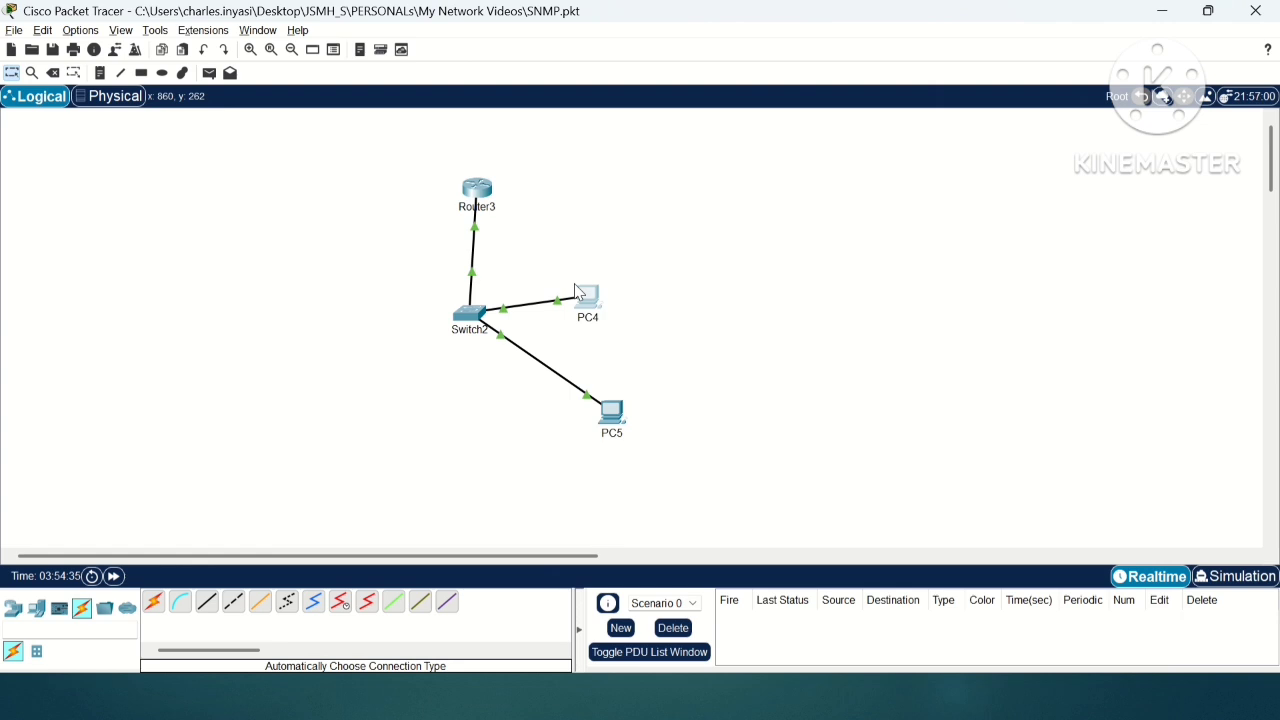
left_click_drag(575, 290, 351, 365)
left_click(360, 390)
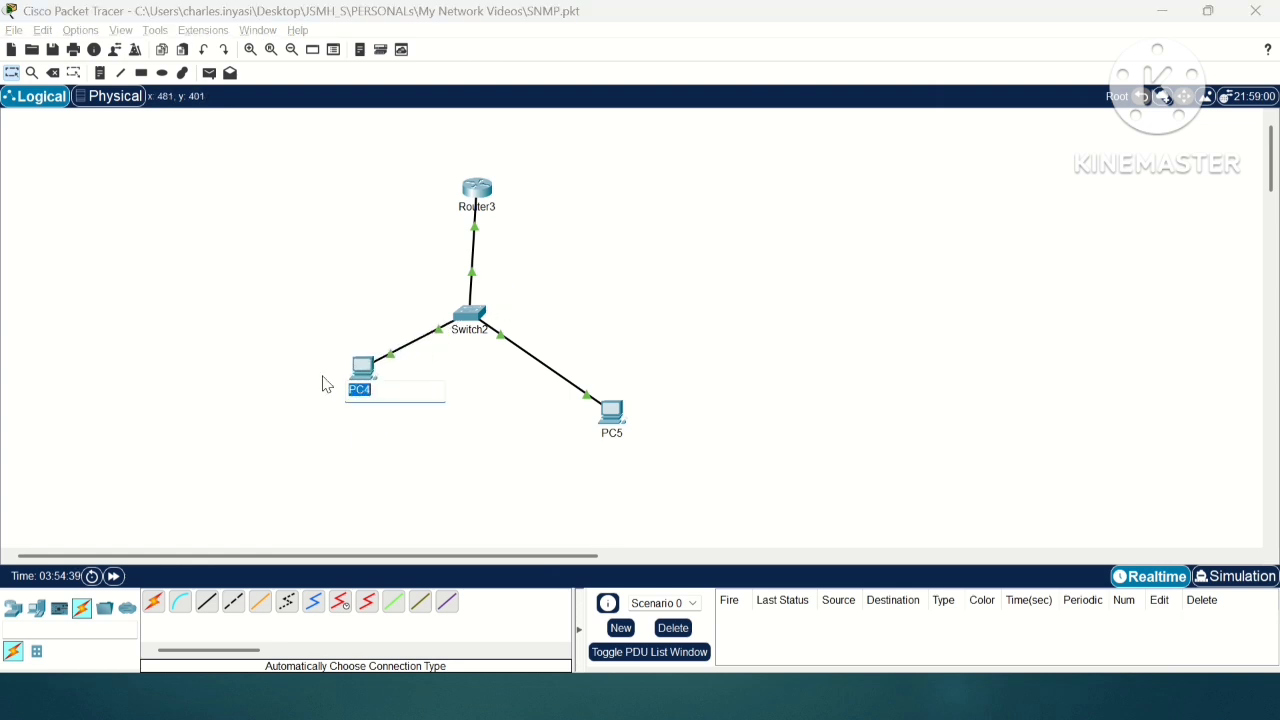
Step: Open the MIB Browser on PC4 and set the target address to 1.1.1.100
left_click(369, 367)
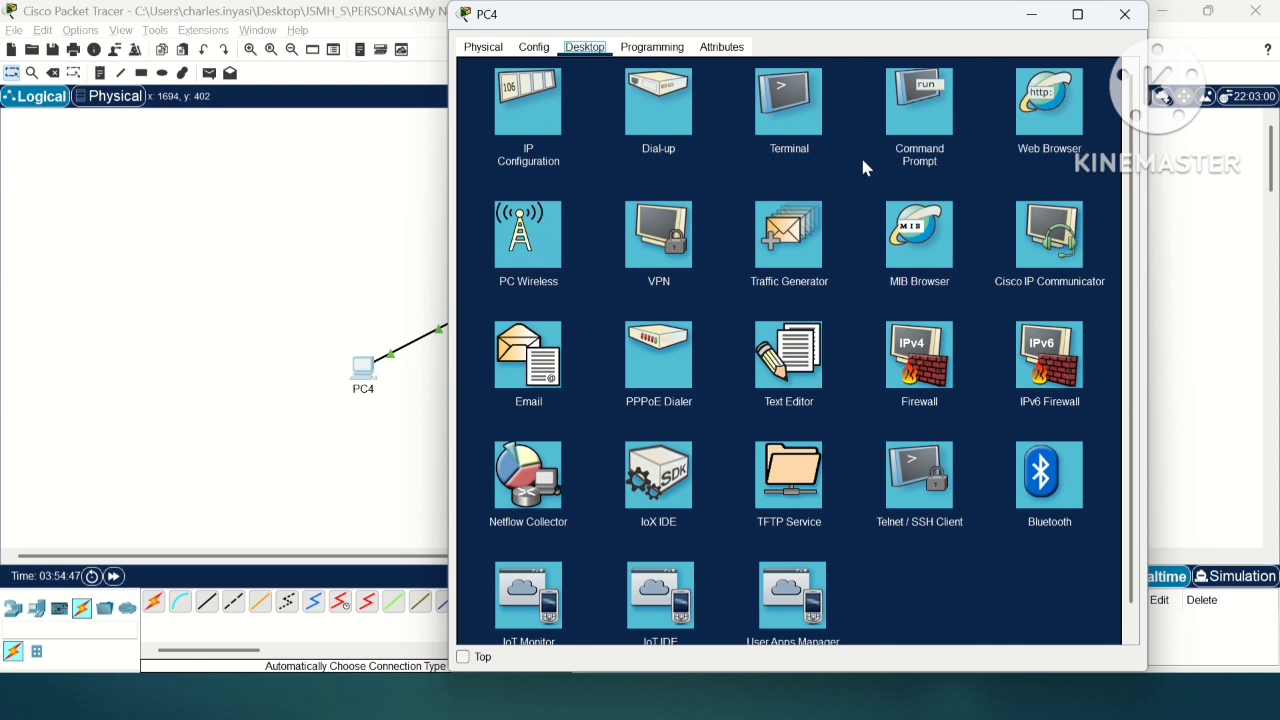
left_click(917, 251)
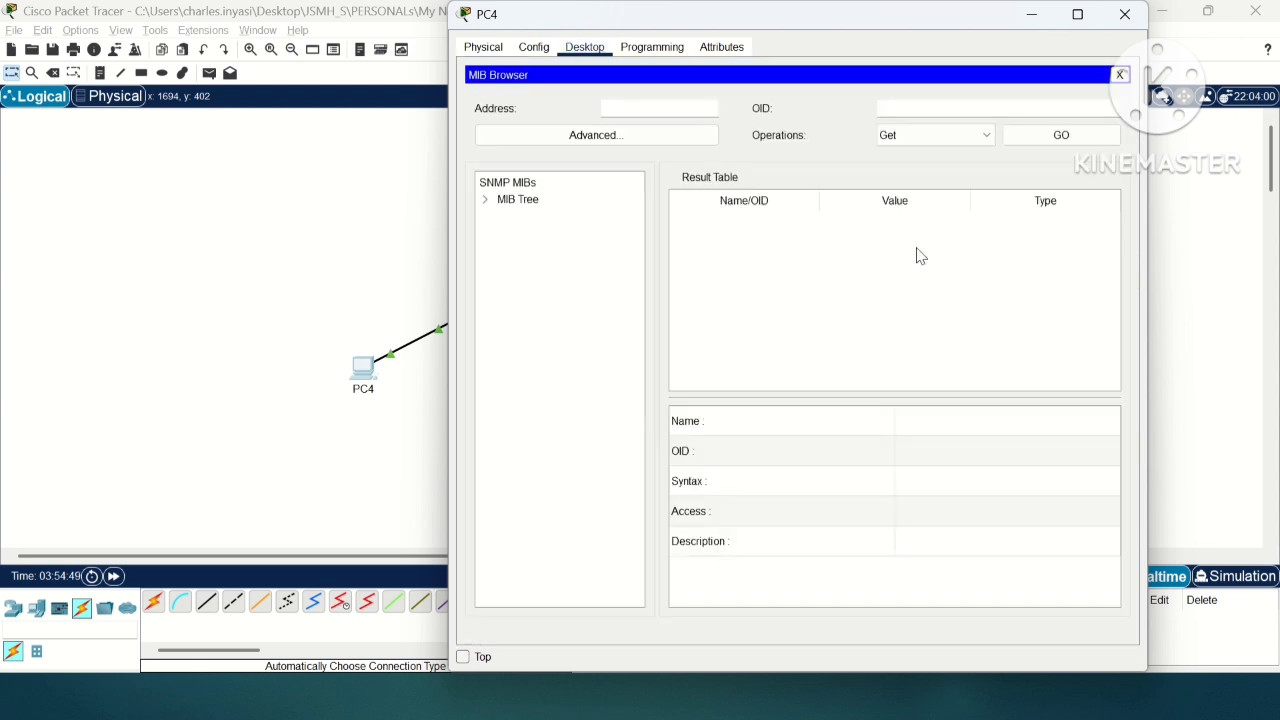
left_click(668, 105)
type("1.1.1.100")
Step: In the advanced SNMP settings, enter the read and write community strings and set the SNMP version to v2
left_click(680, 139)
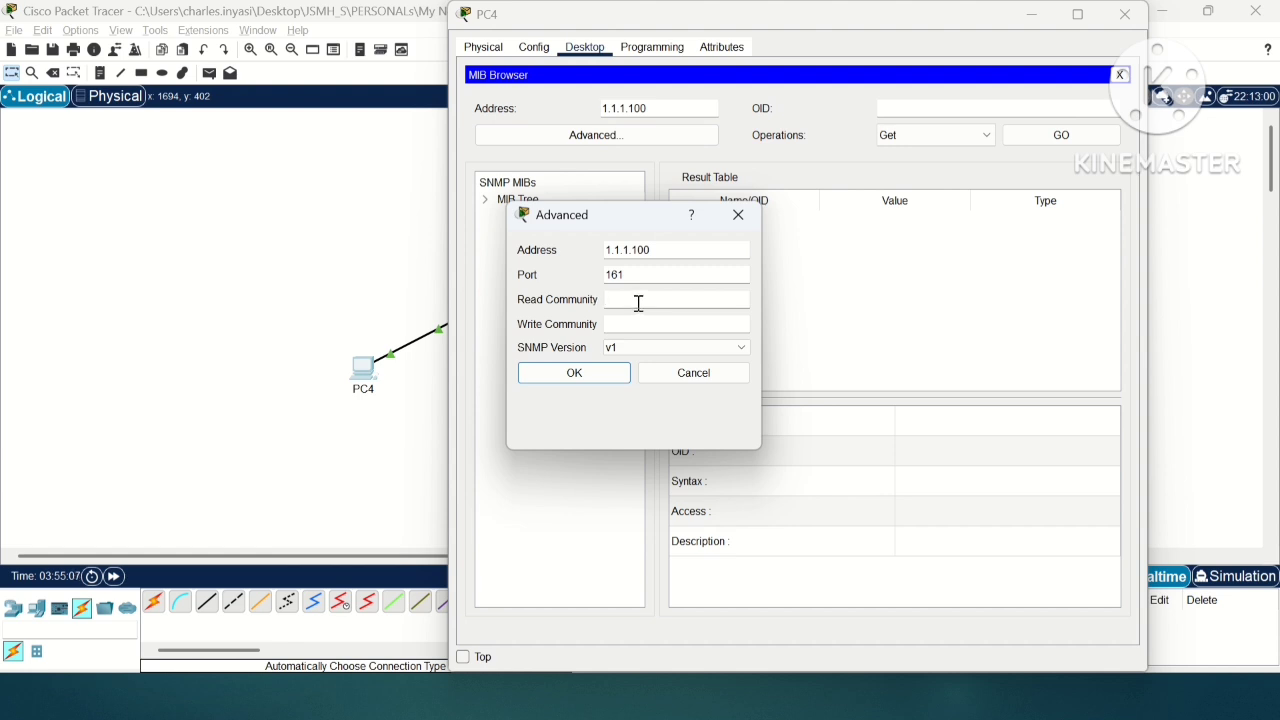
type("••••")
key("Tab")
type("••••")
key("BackSpace")
key("BackSpace")
key("BackSpace")
key("BackSpace")
type("•••••")
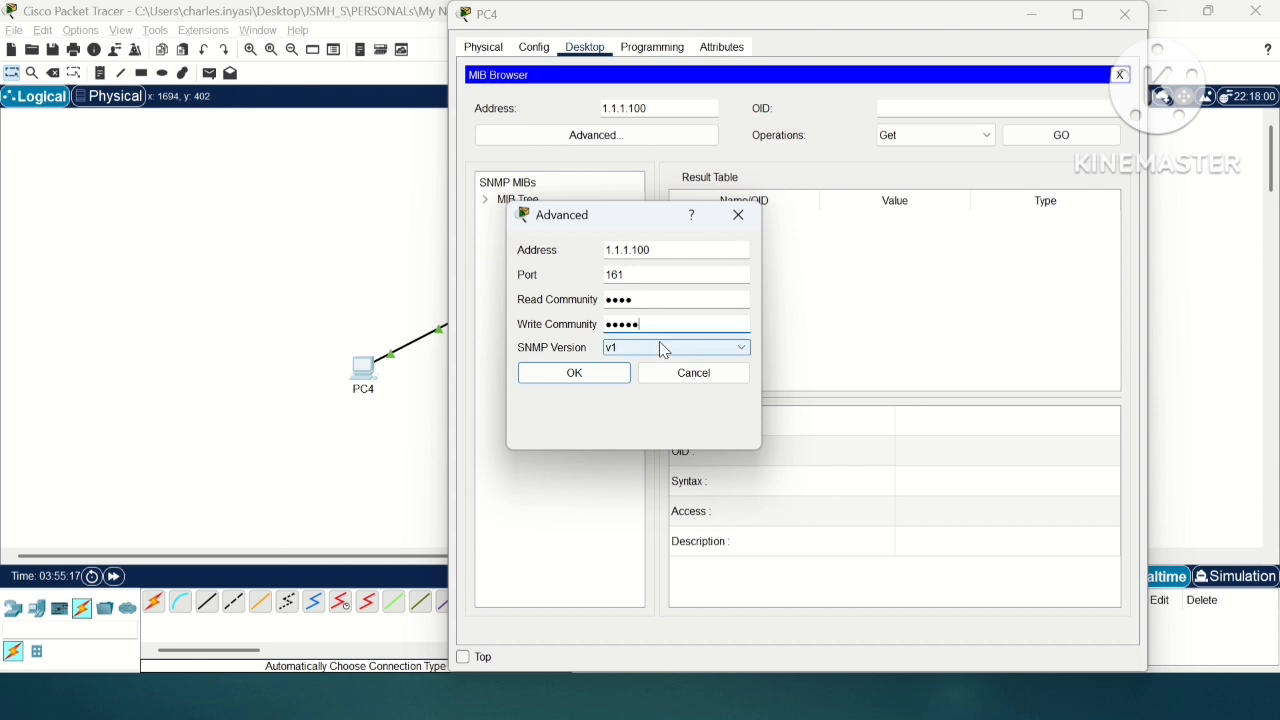
left_click(660, 347)
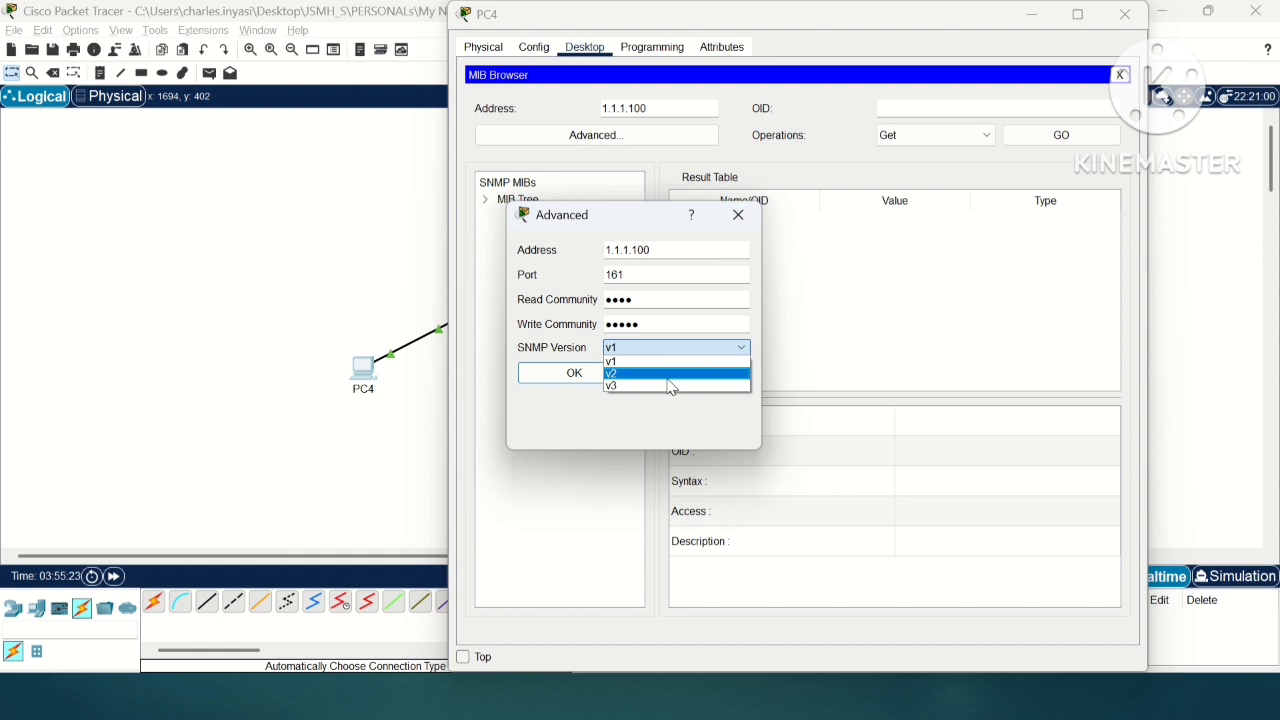
left_click(613, 374)
left_click(597, 373)
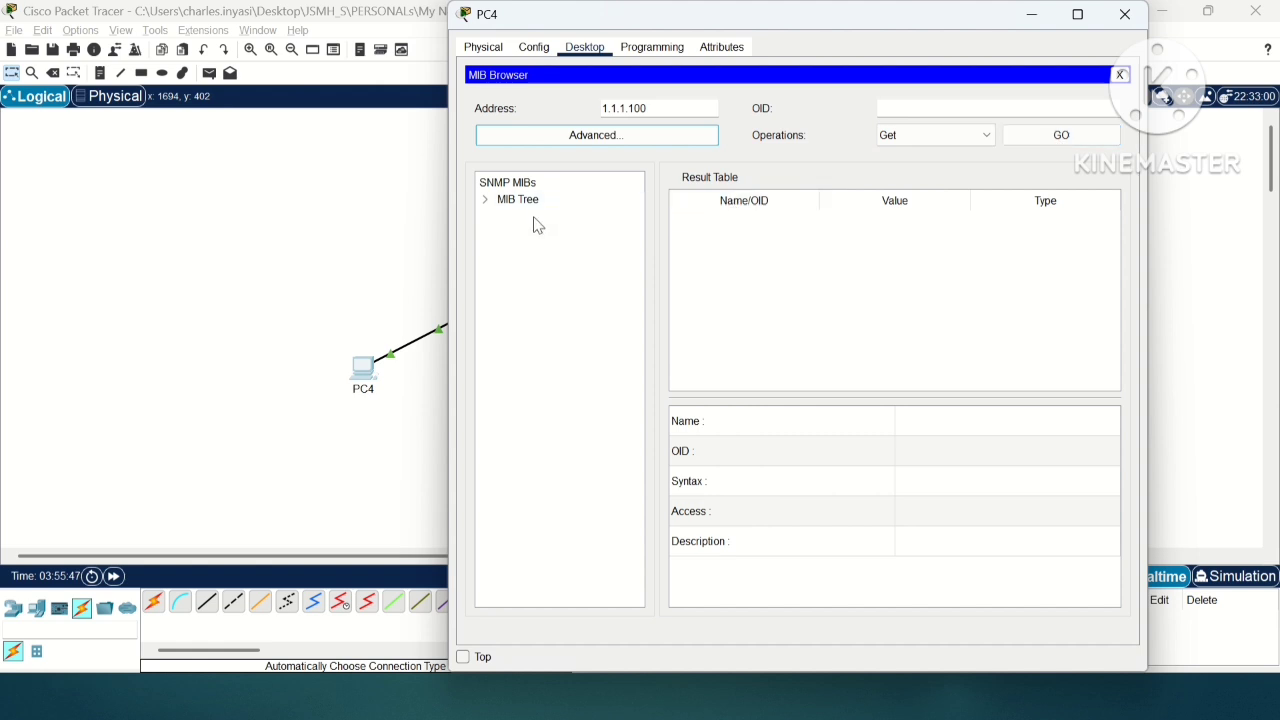
Step: Expand the MIB tree under router_std MIBs through .iso.org.dod.internet.mgmt.mib-2 to .system, widening the tree area
left_click(485, 200)
left_click(505, 213)
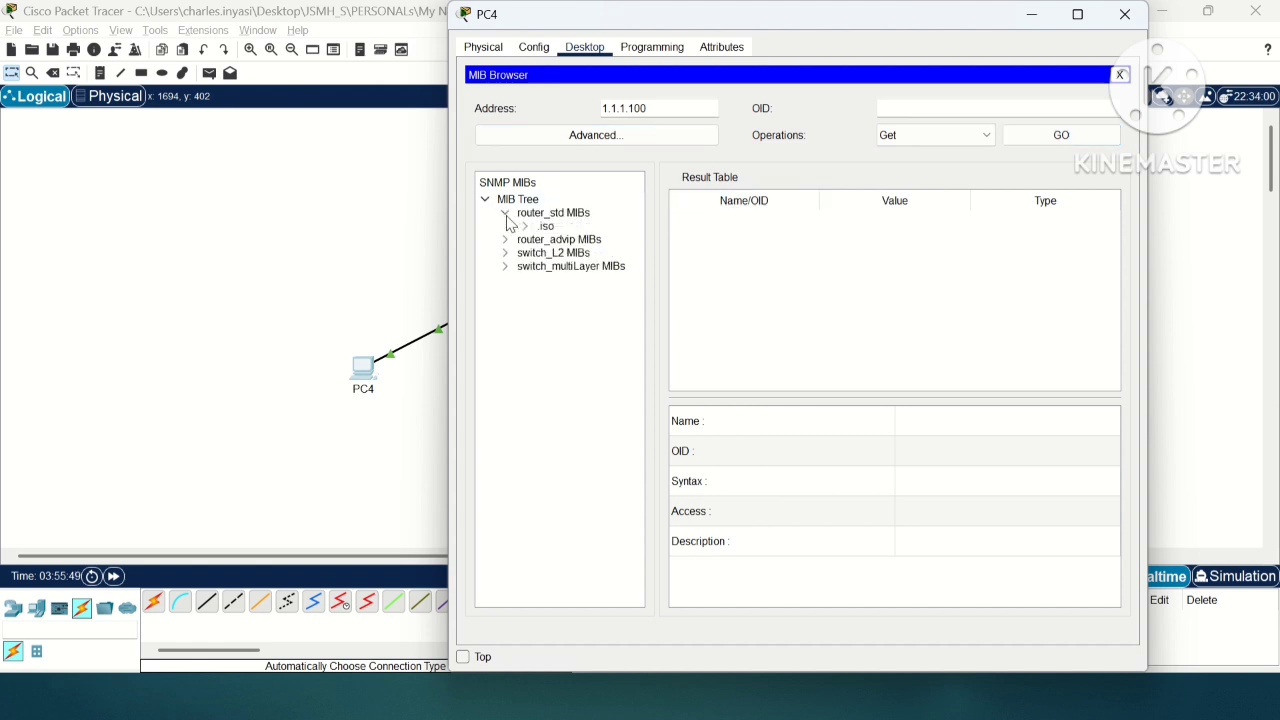
left_click(525, 226)
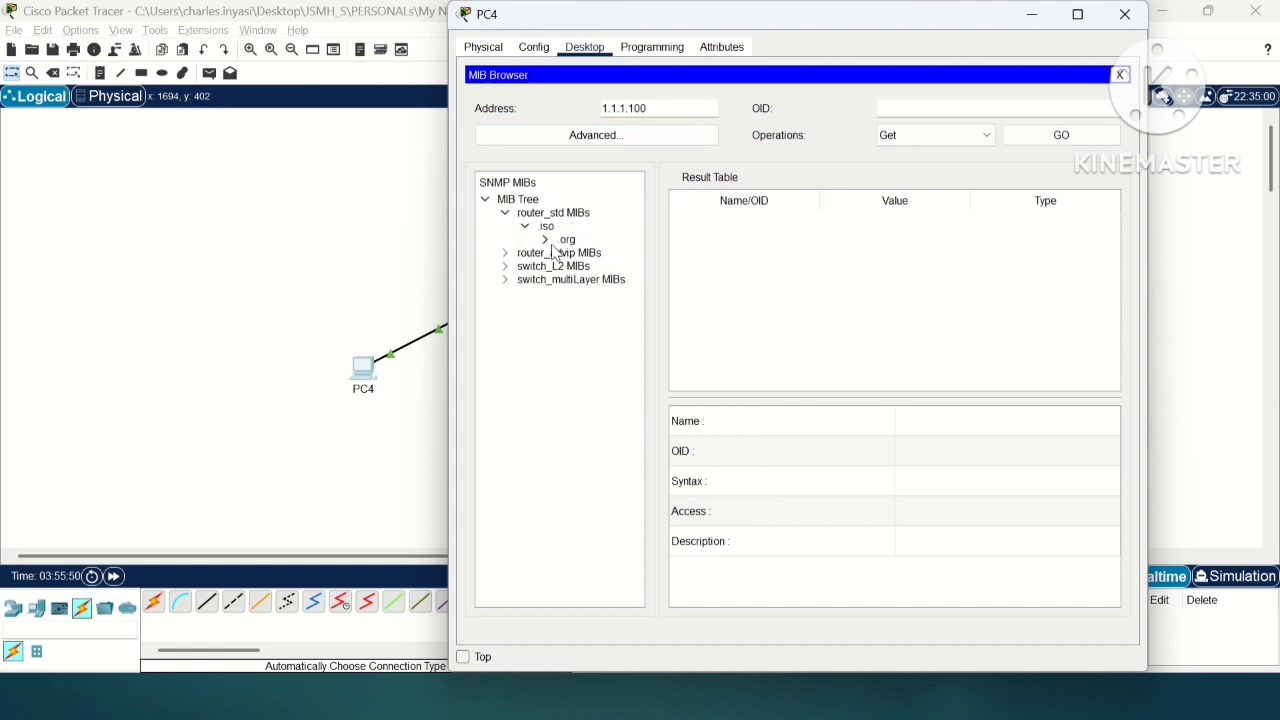
left_click(545, 240)
left_click(565, 253)
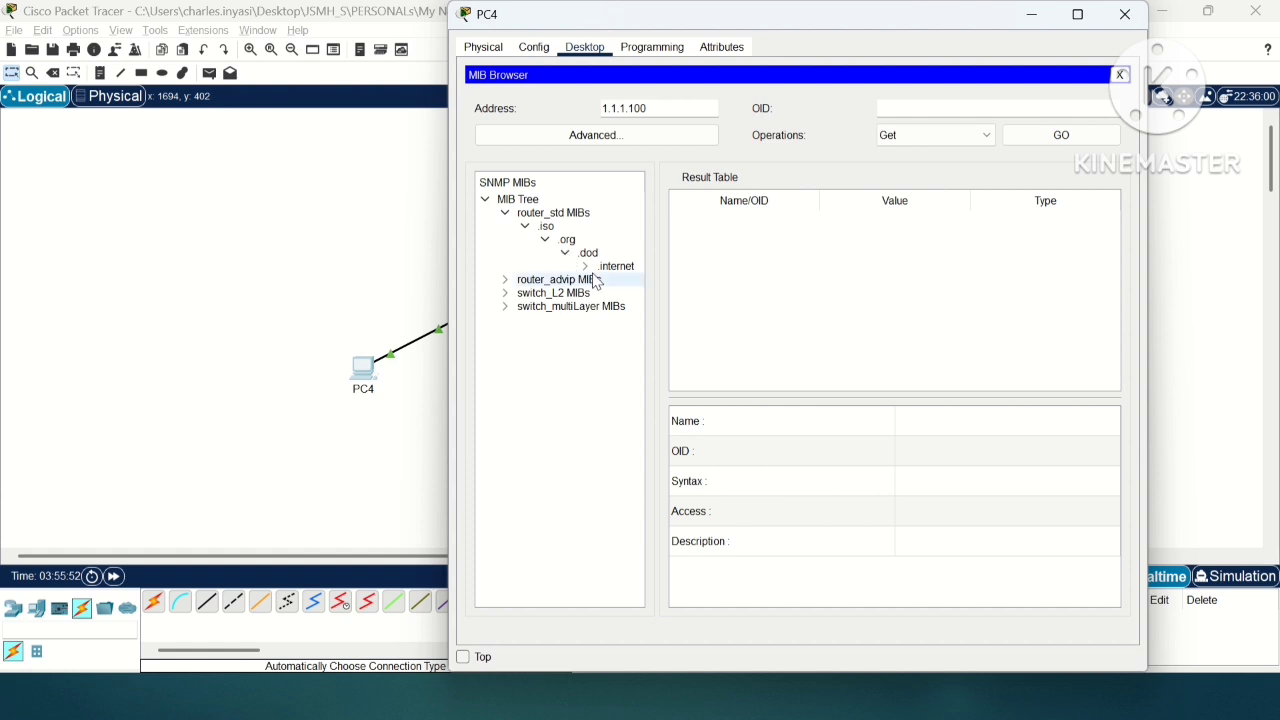
left_click(585, 266)
left_click(605, 280)
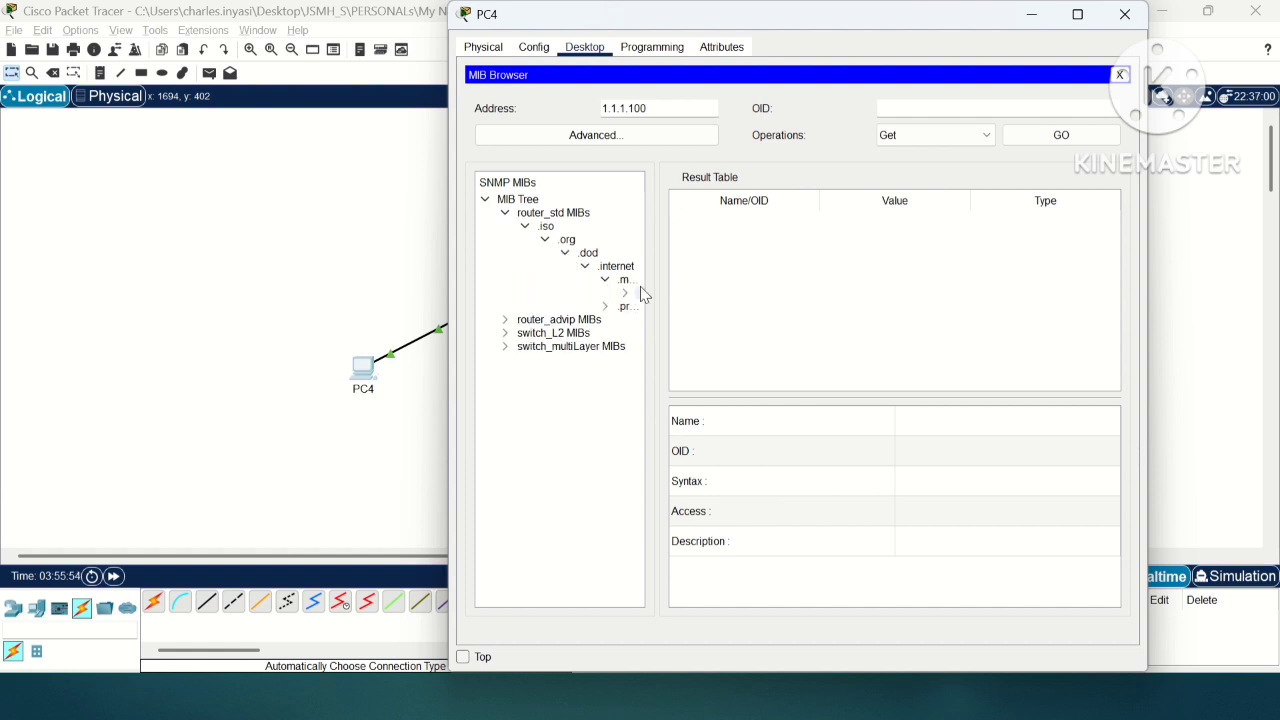
left_click_drag(654, 285, 806, 285)
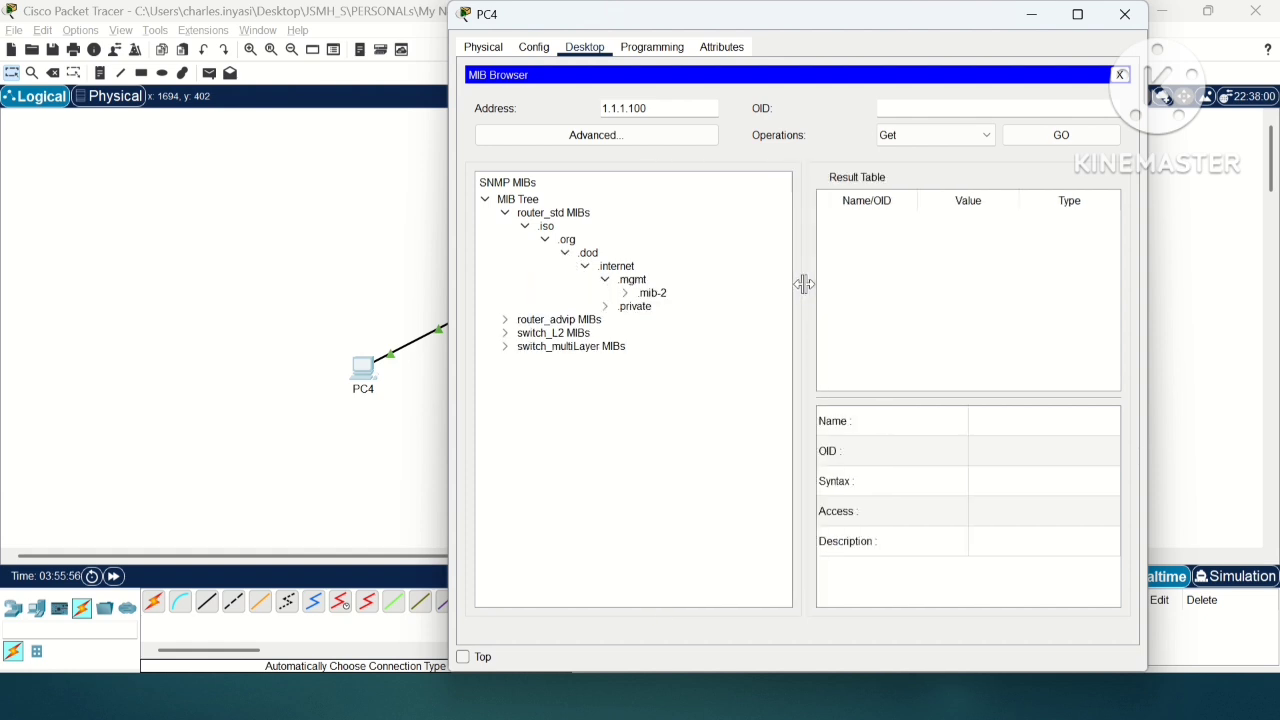
left_click(625, 293)
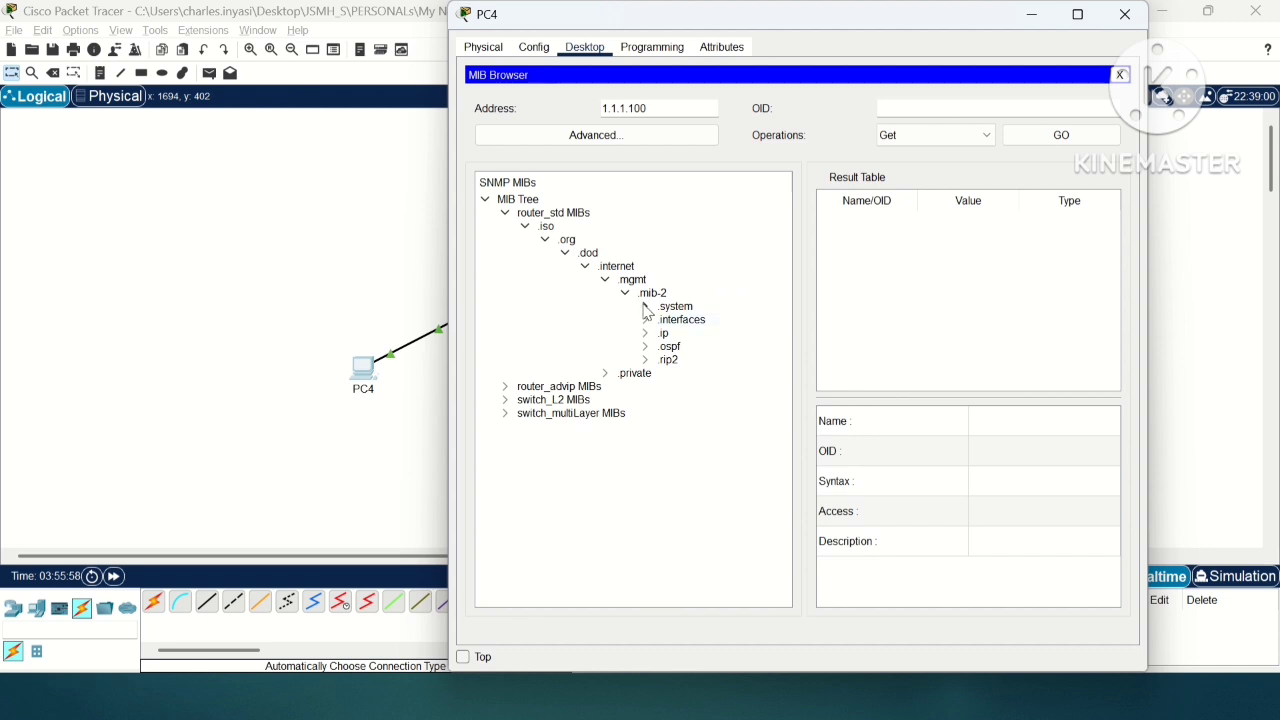
mouse_move(648, 317)
left_click(645, 306)
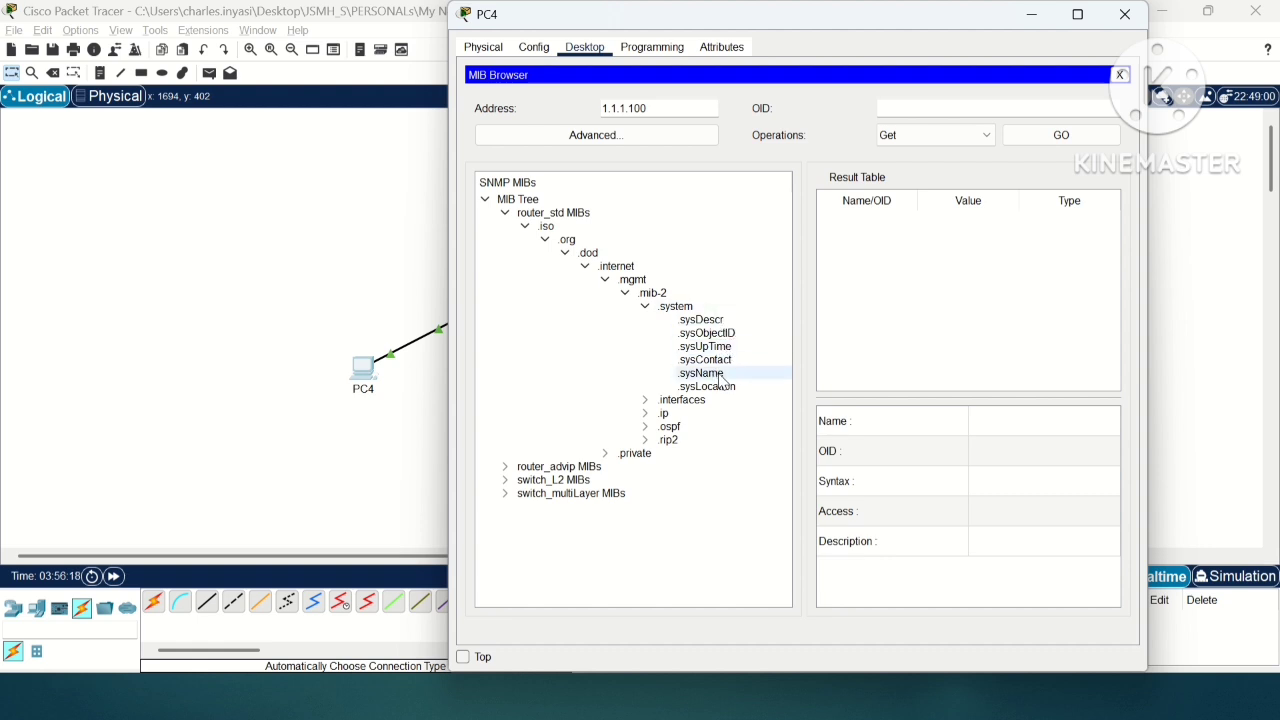
Step: Query the router's .sysName object with the Get operation and widen the PC4 window
left_click(716, 373)
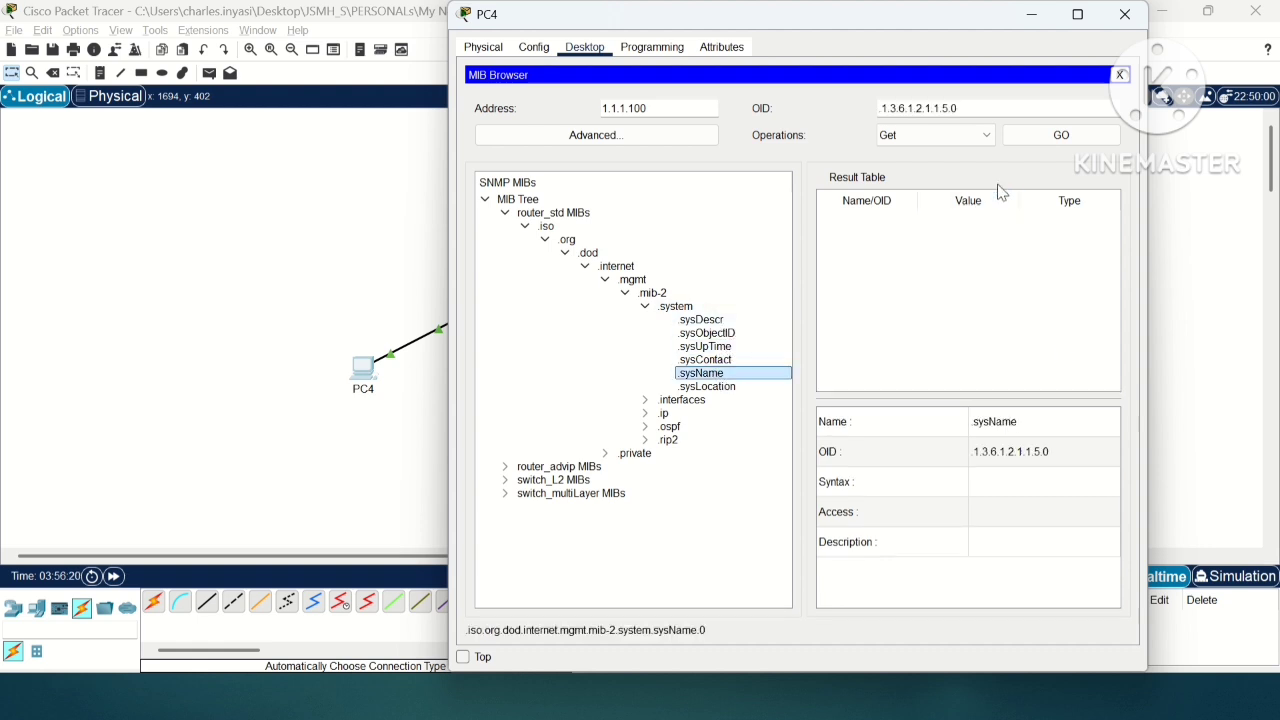
left_click(1035, 145)
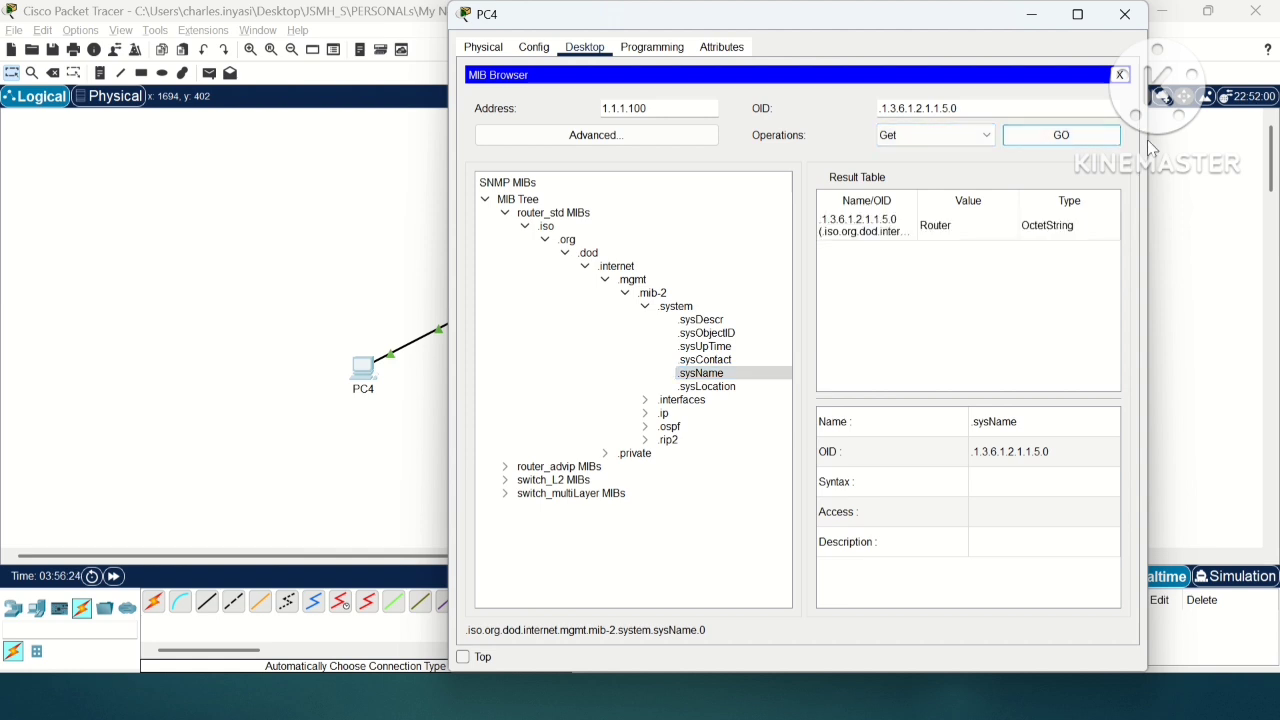
left_click_drag(1150, 228, 1272, 240)
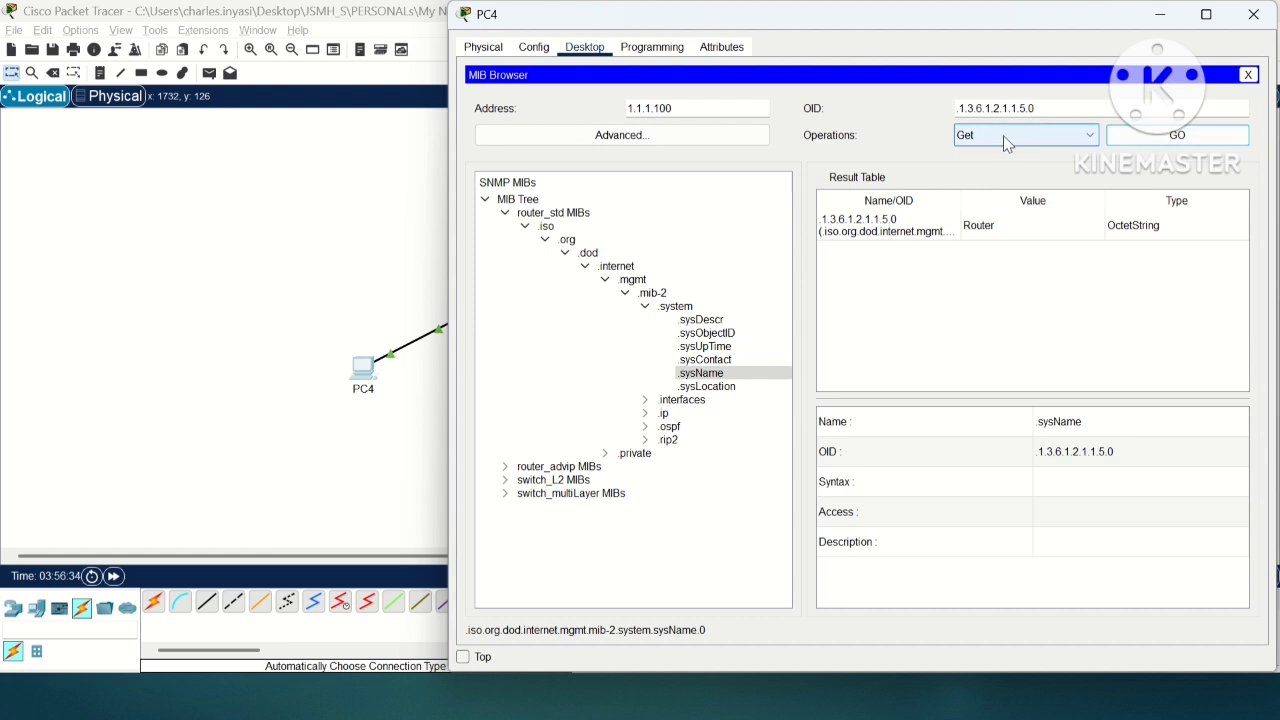
left_click(1044, 142)
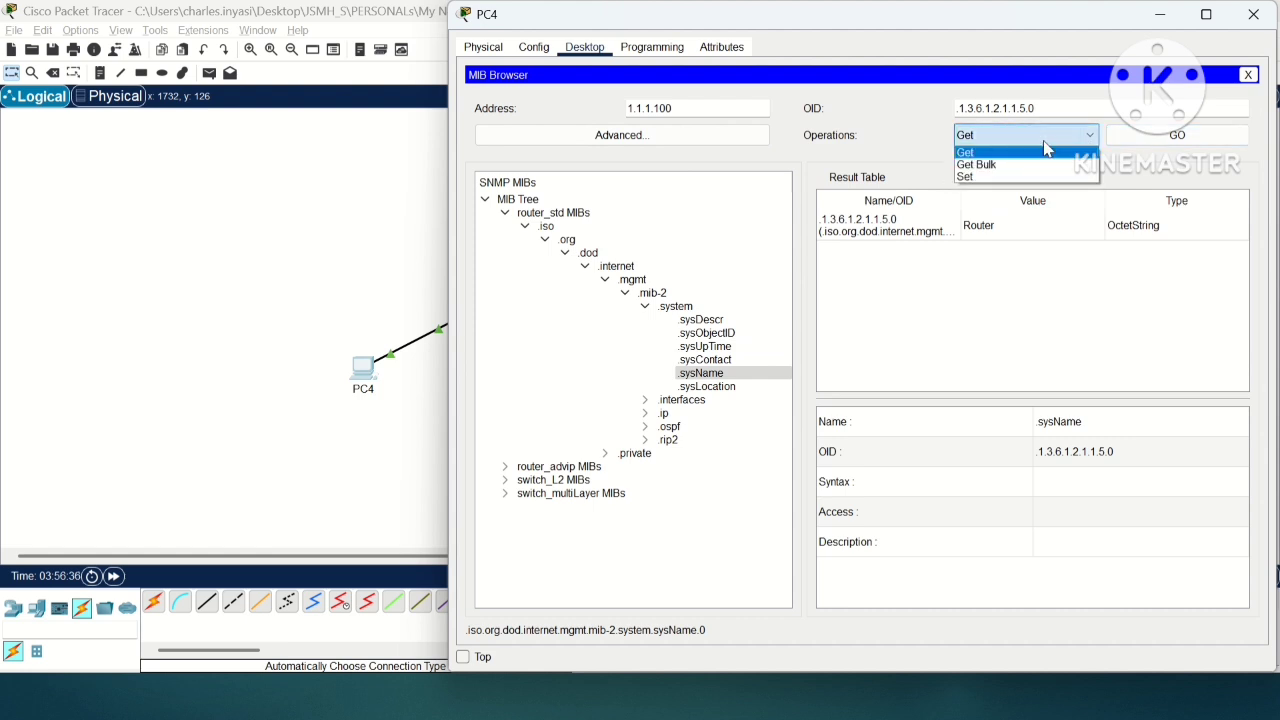
left_click(1012, 153)
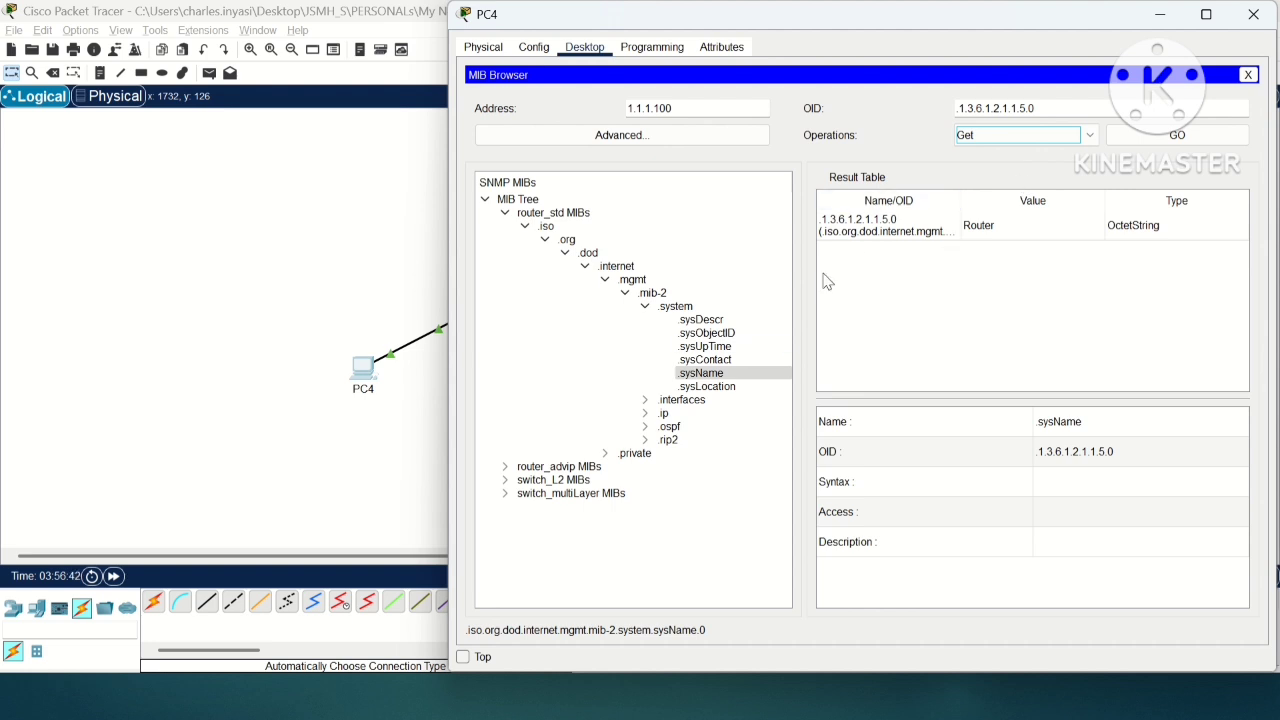
left_click(722, 375)
Step: Bring up Router3's command line to check its prompt, and return to PC4's MIB Browser
left_click(267, 320)
left_click(477, 190)
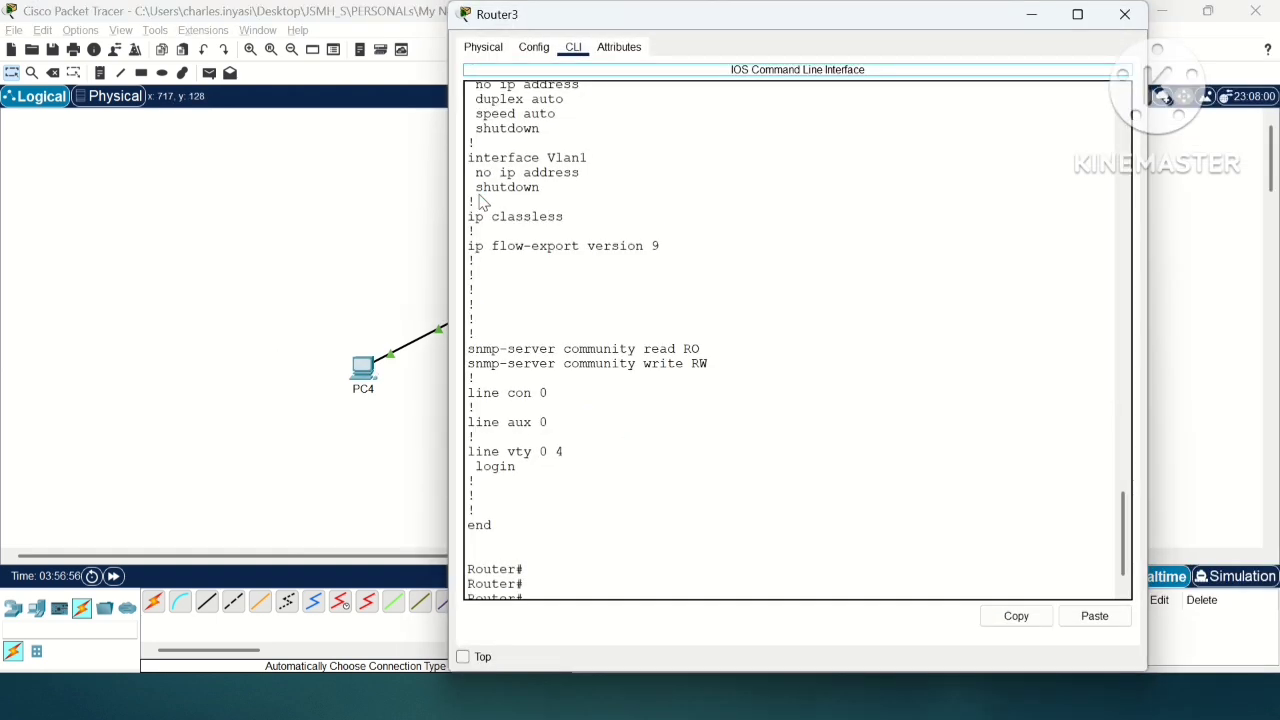
key("Return")
key("Return")
key("Return")
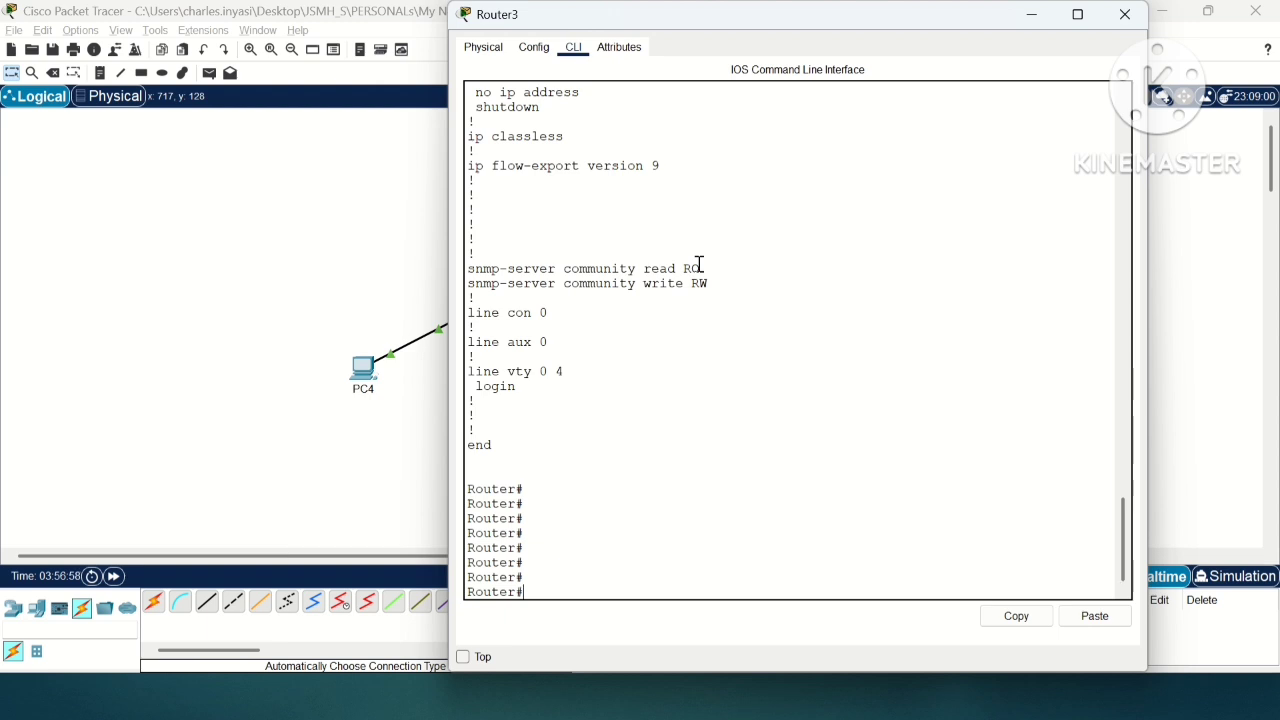
type("con")
key("alt+Tab")
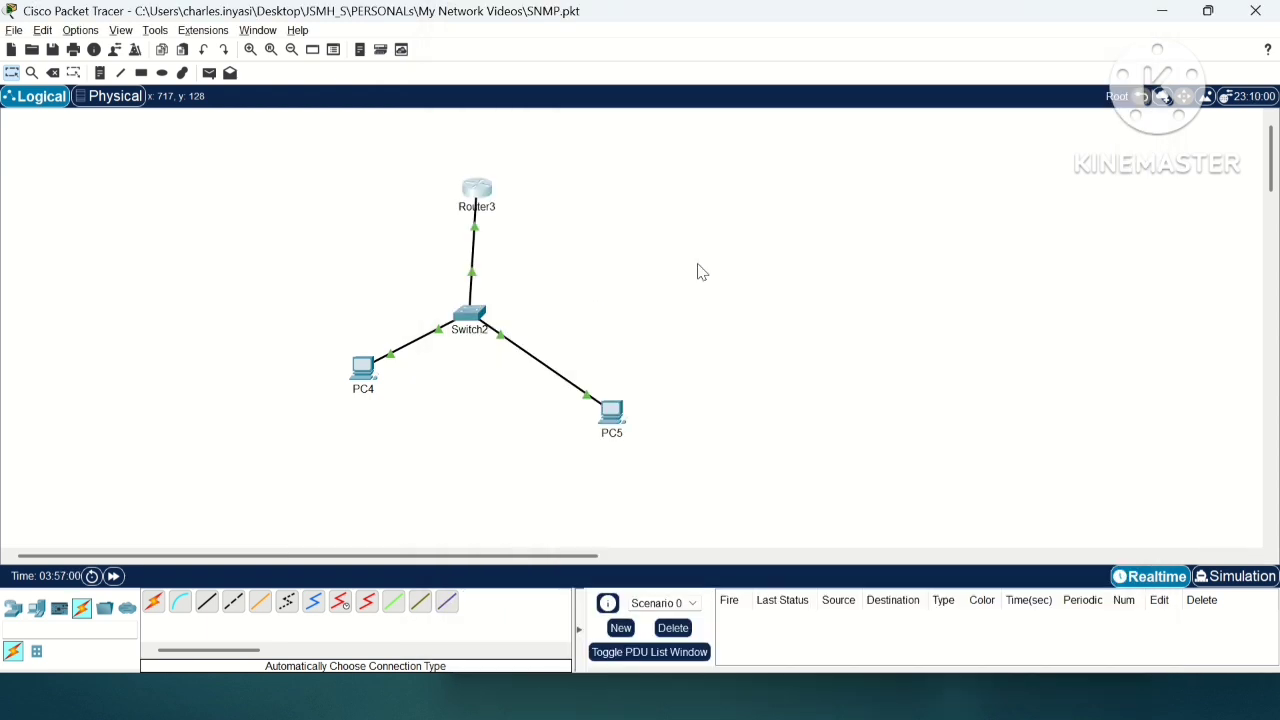
key("alt+Tab")
key("alt+Tab")
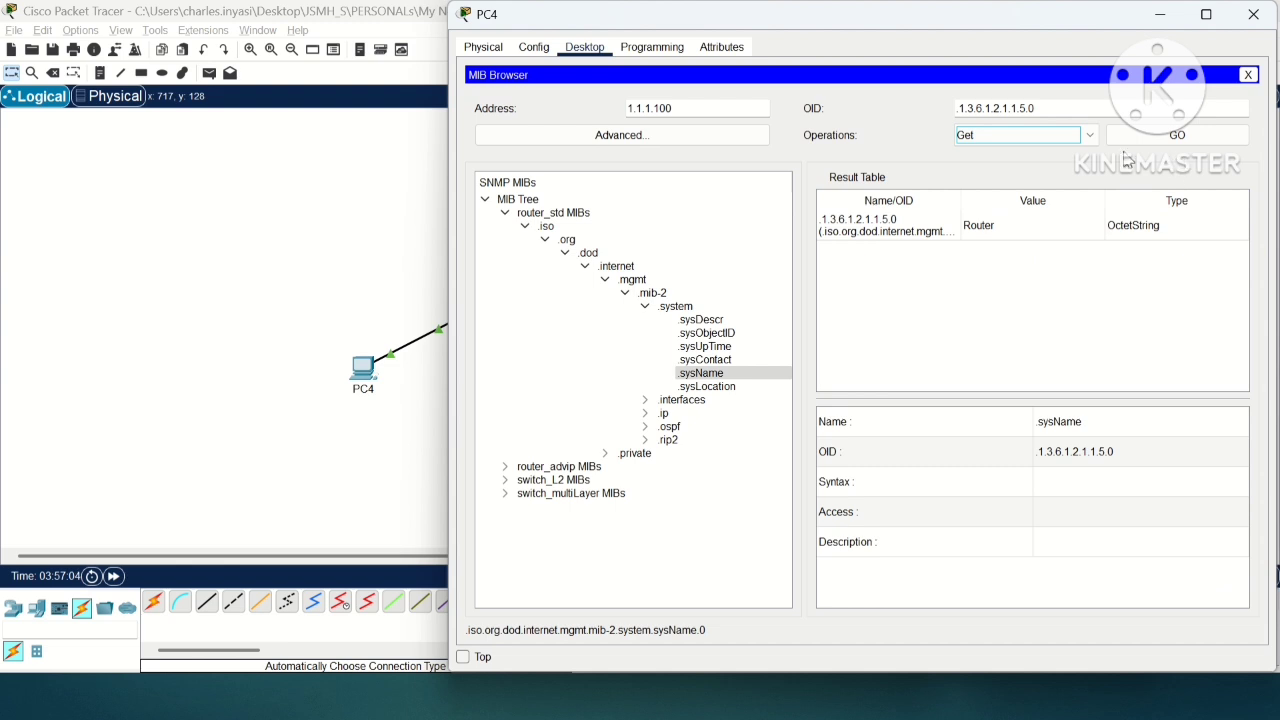
Step: Try to change the .sysName value to "Hostname" in the result table and run the Get operation again
double_click(1022, 230)
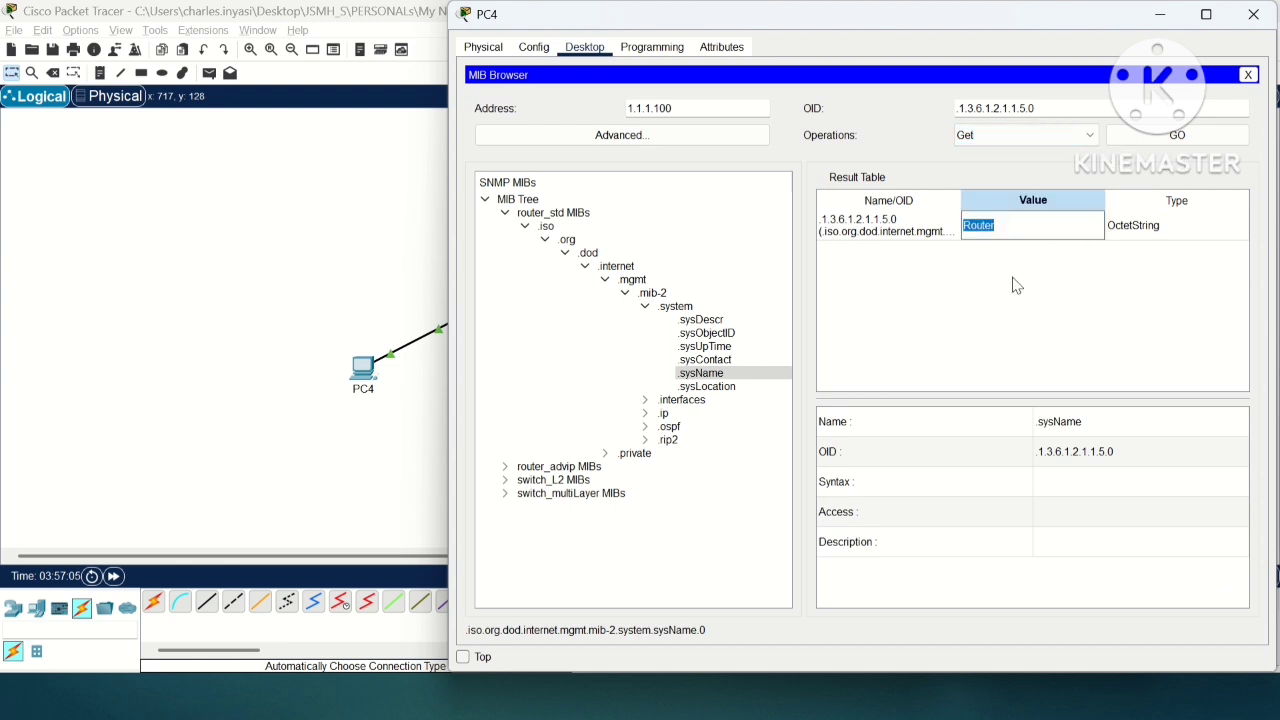
double_click(1034, 228)
left_click(1048, 345)
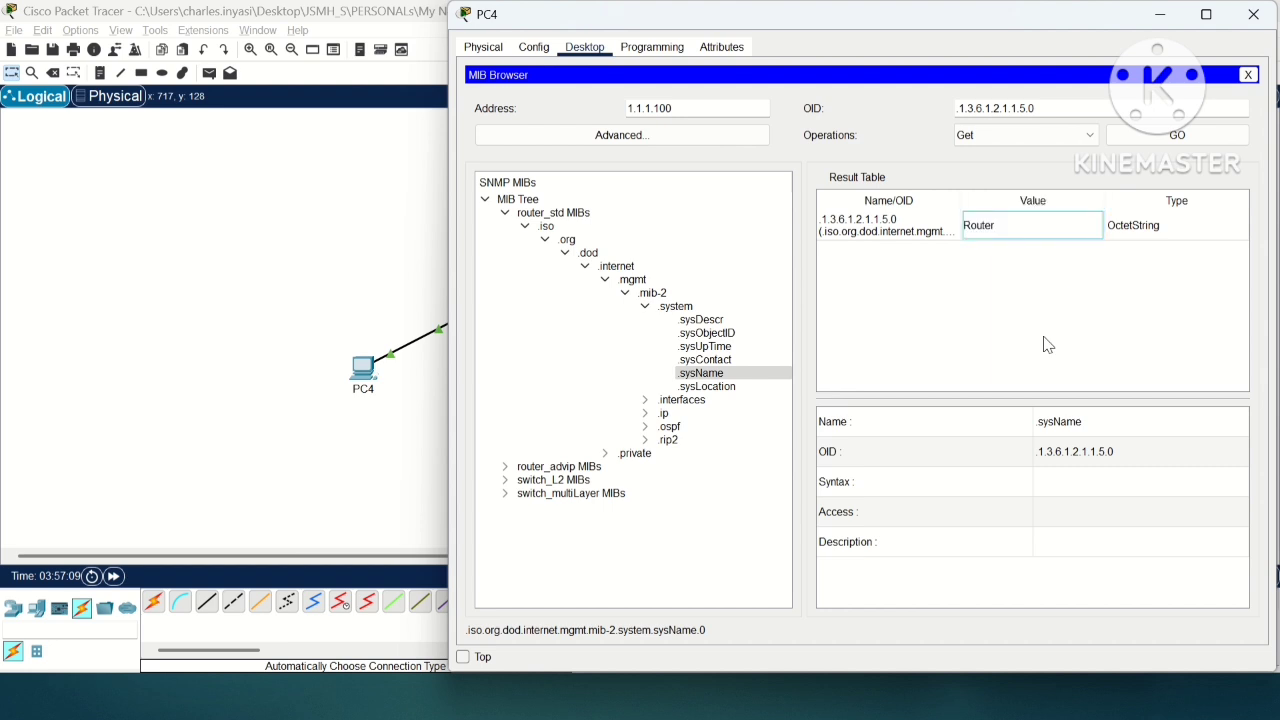
left_click(1003, 232)
double_click(1002, 229)
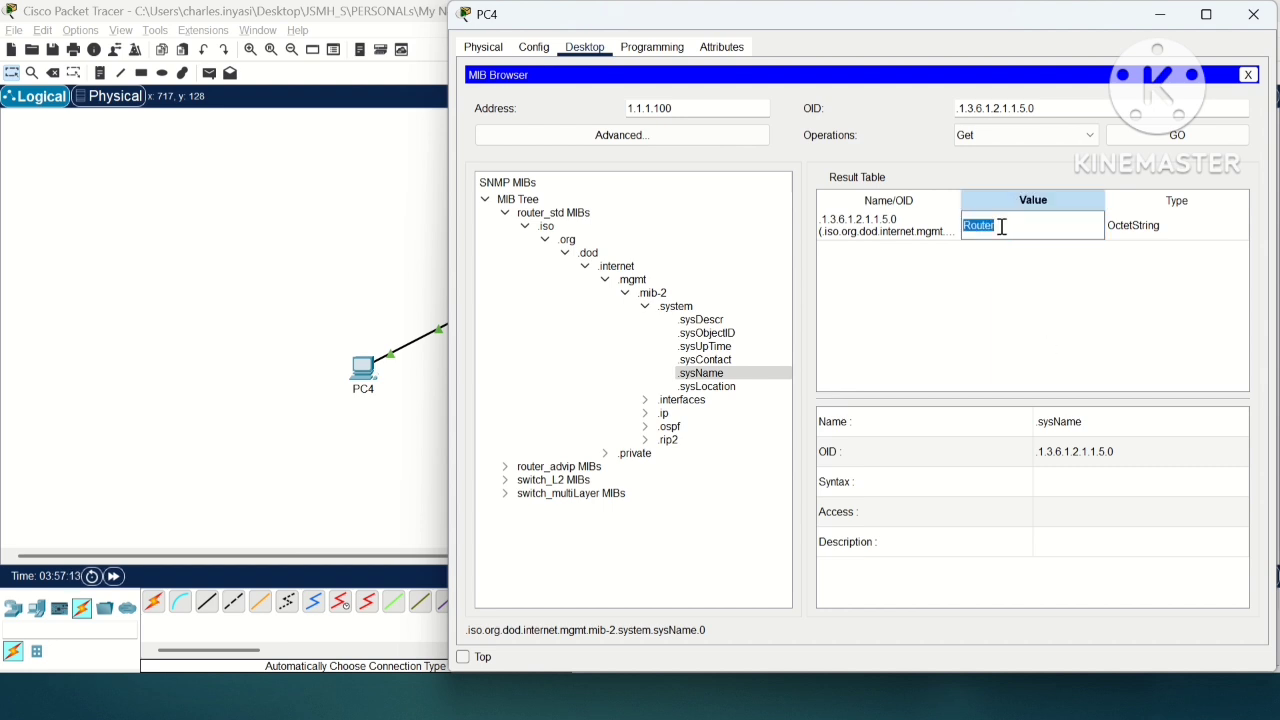
key("BackSpace")
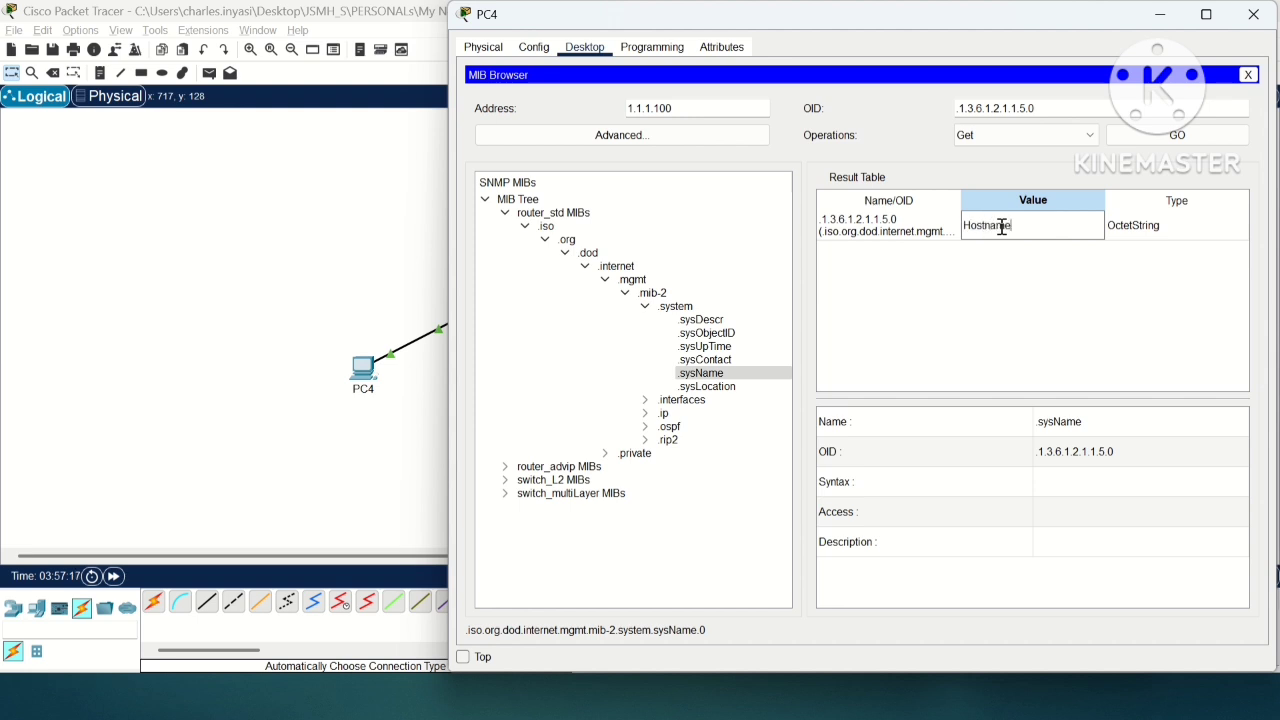
key("Return")
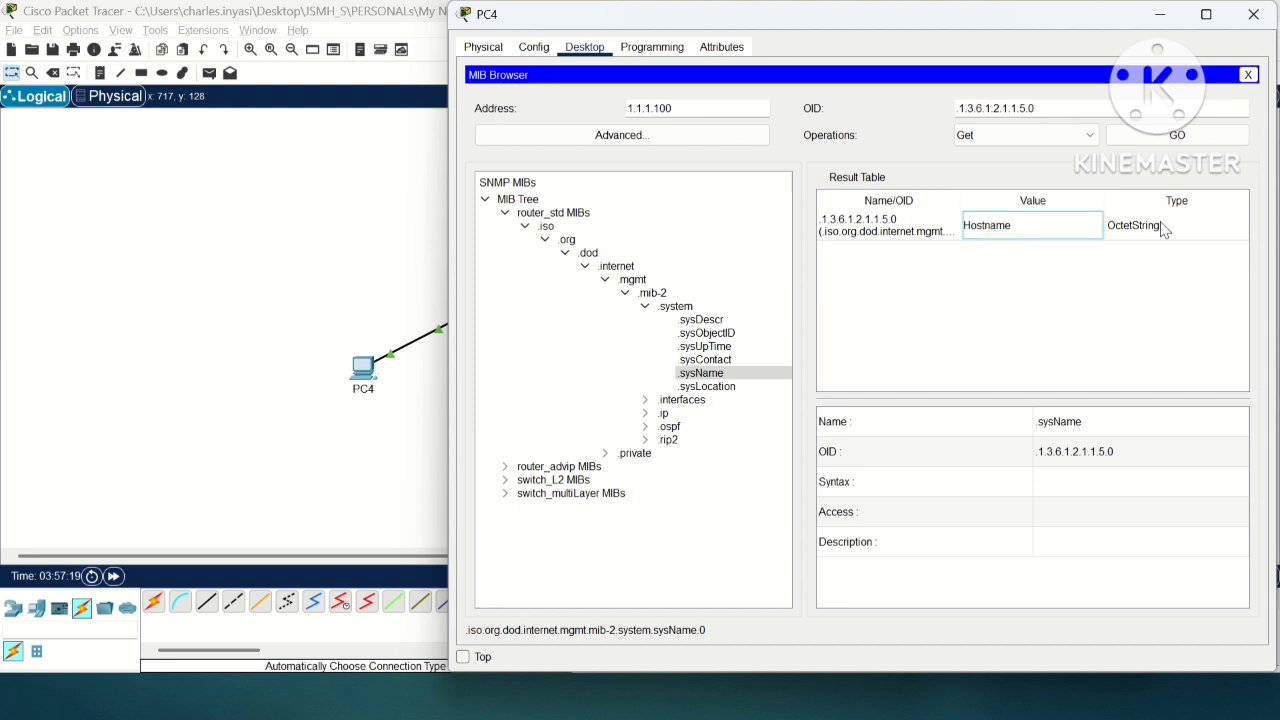
left_click(1186, 134)
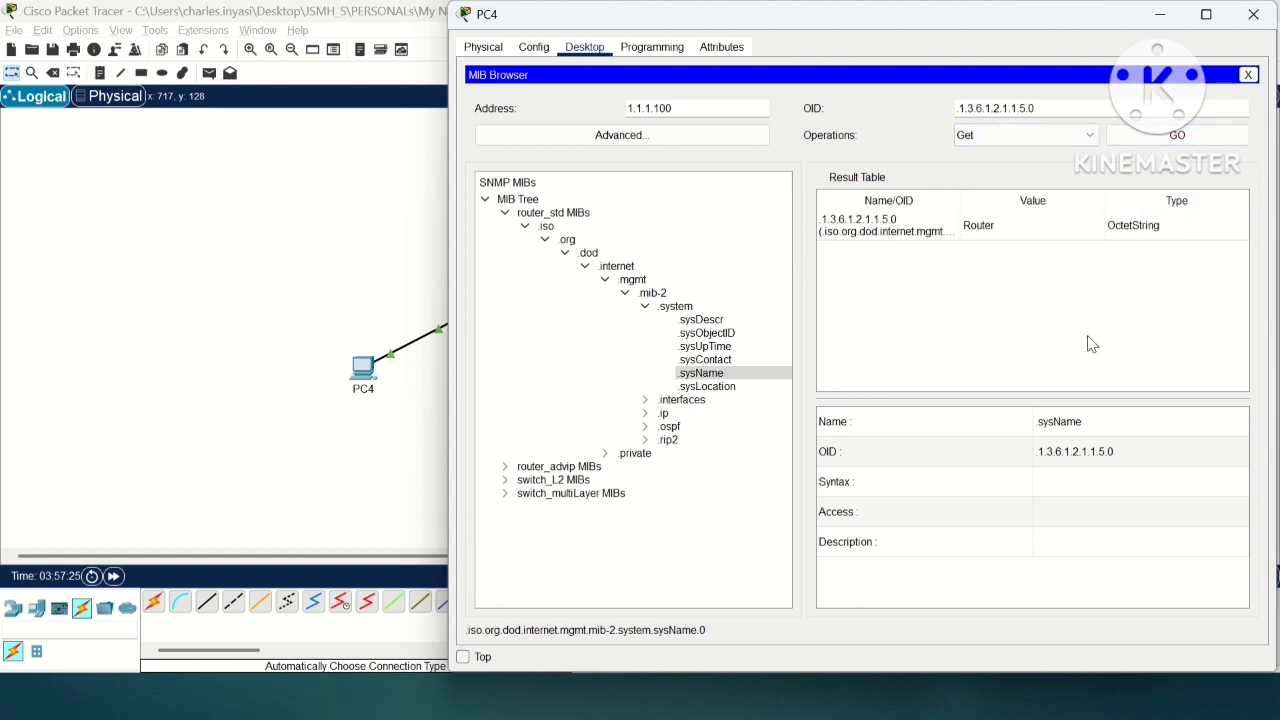
left_click(1155, 226)
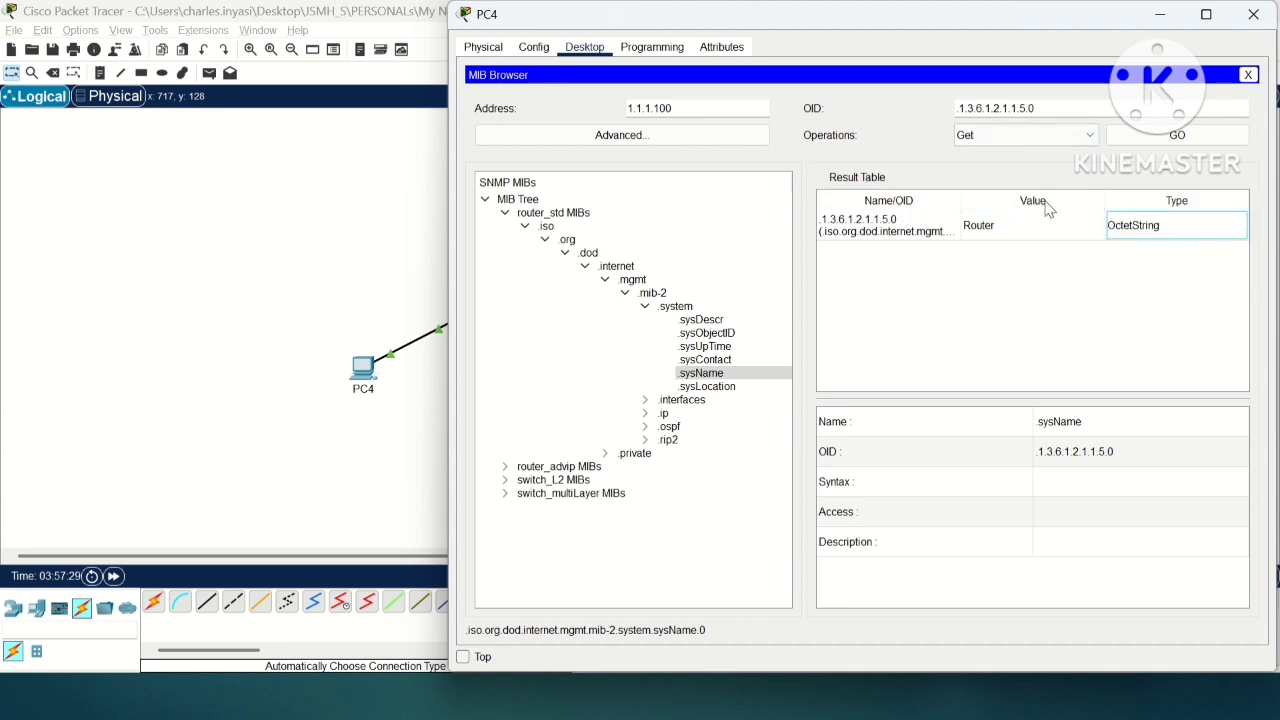
Step: Check the advanced SNMP connection settings and choose the Set operation for the router's .sysName object
left_click(675, 136)
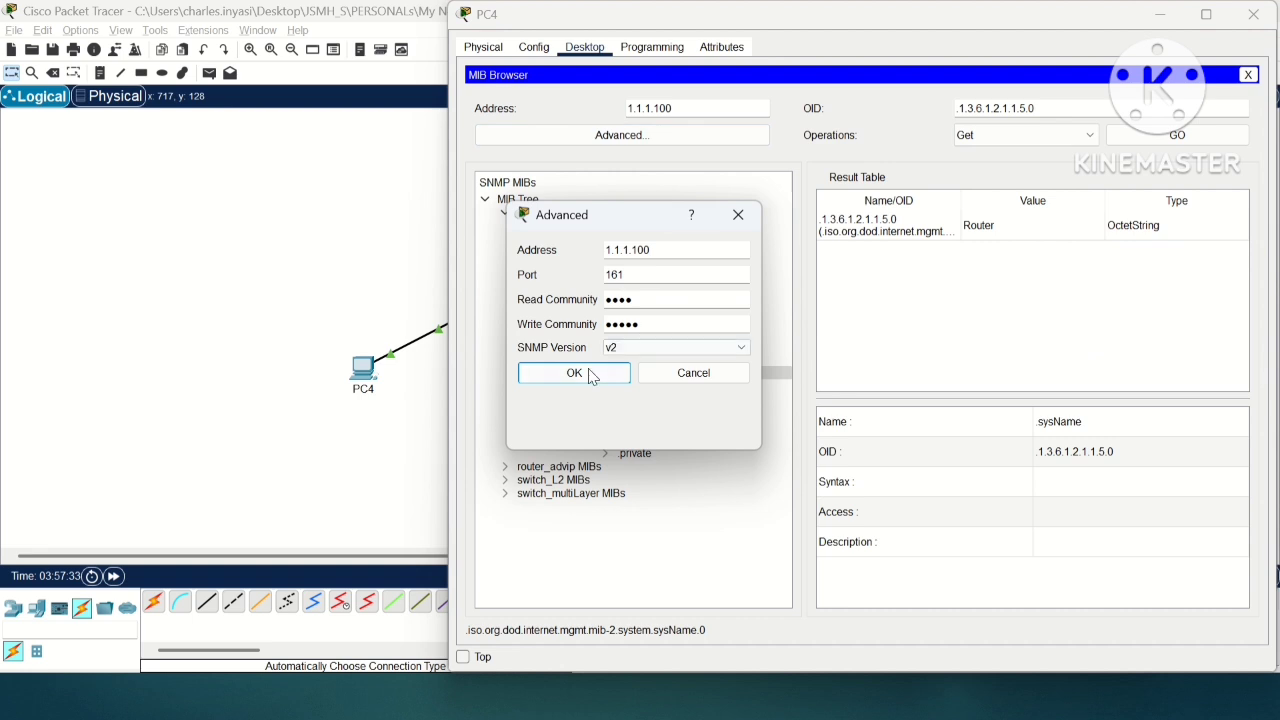
left_click(738, 214)
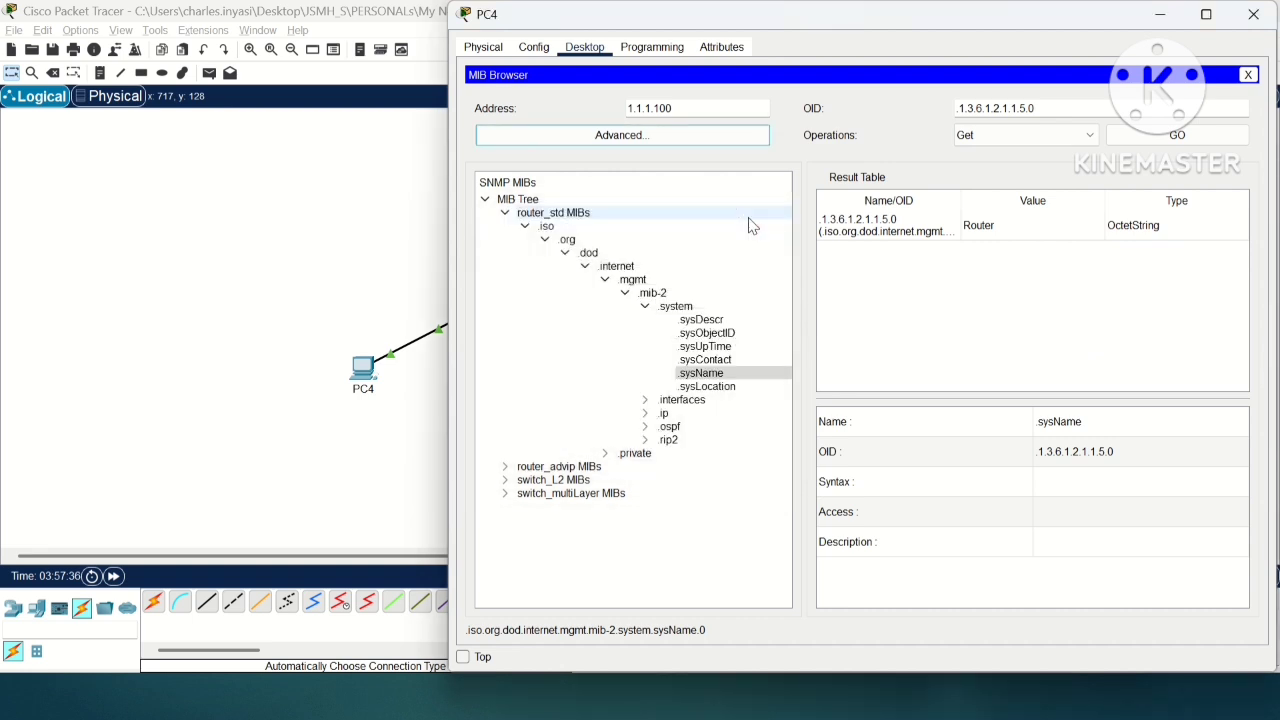
left_click(1079, 135)
left_click(1023, 177)
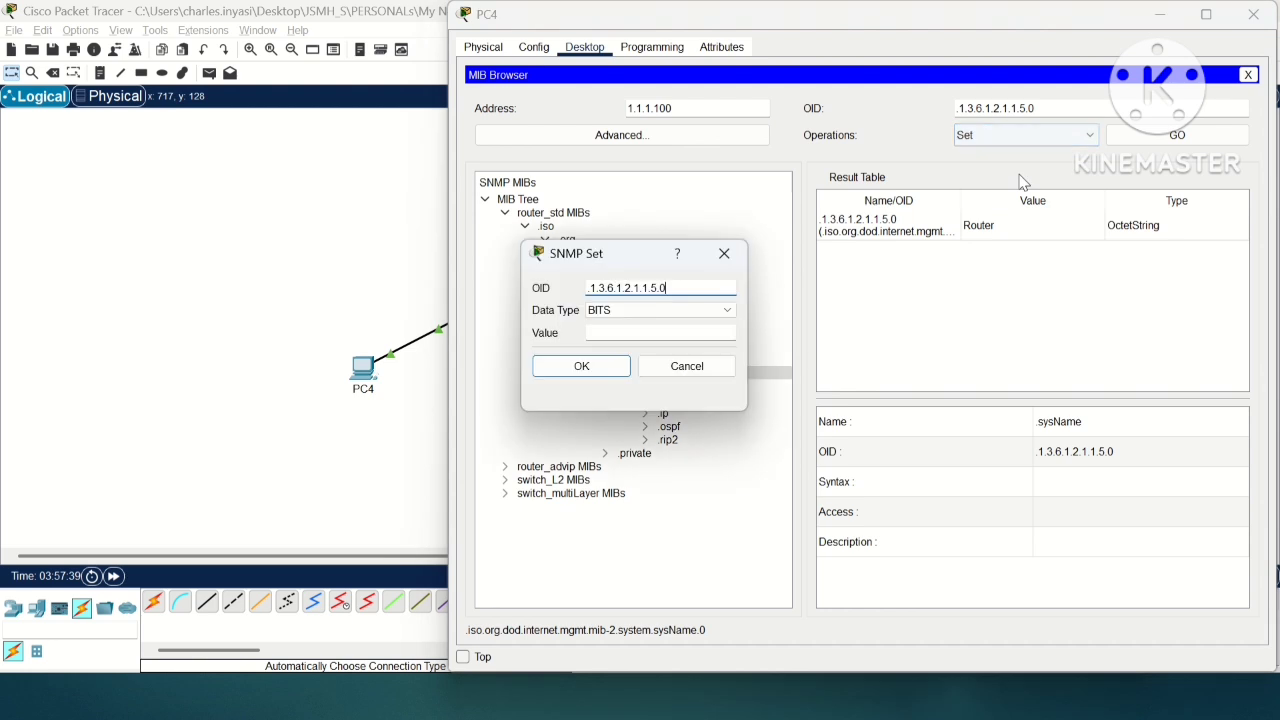
Step: Set the .sysName object's data type to OctetString and its value to "JSMH", and run the Set operation
left_click(678, 331)
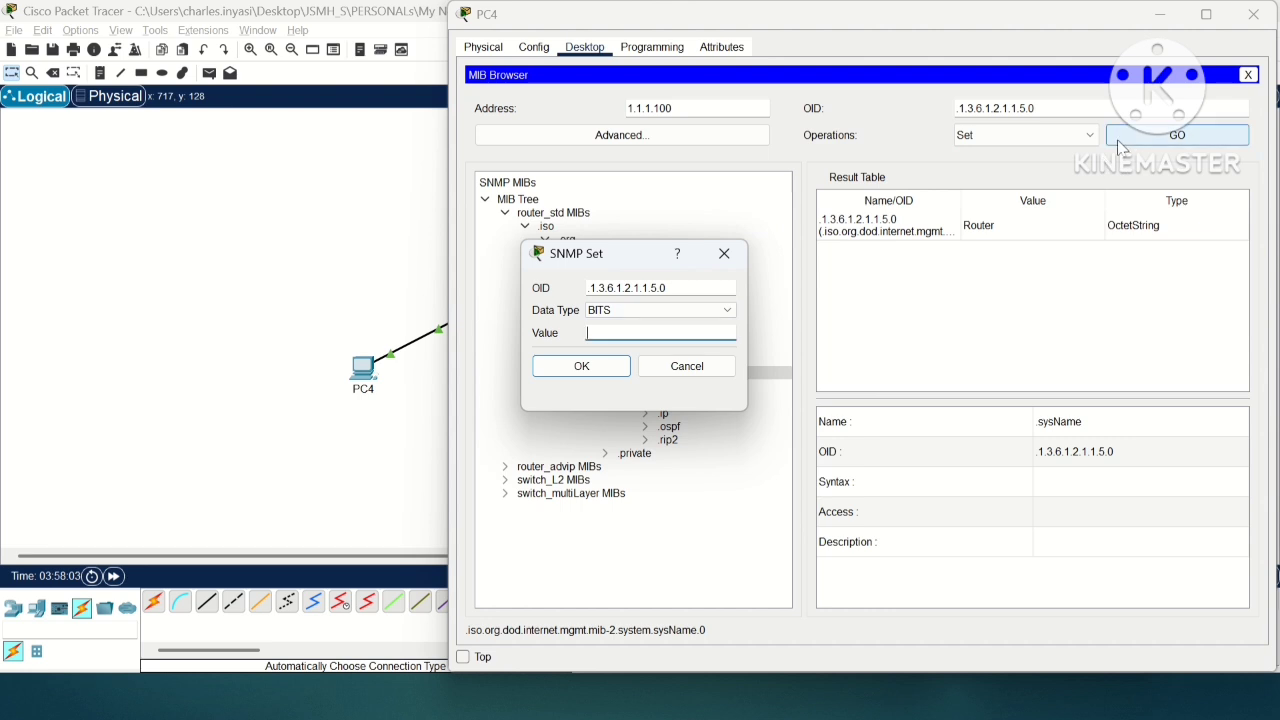
left_click(678, 312)
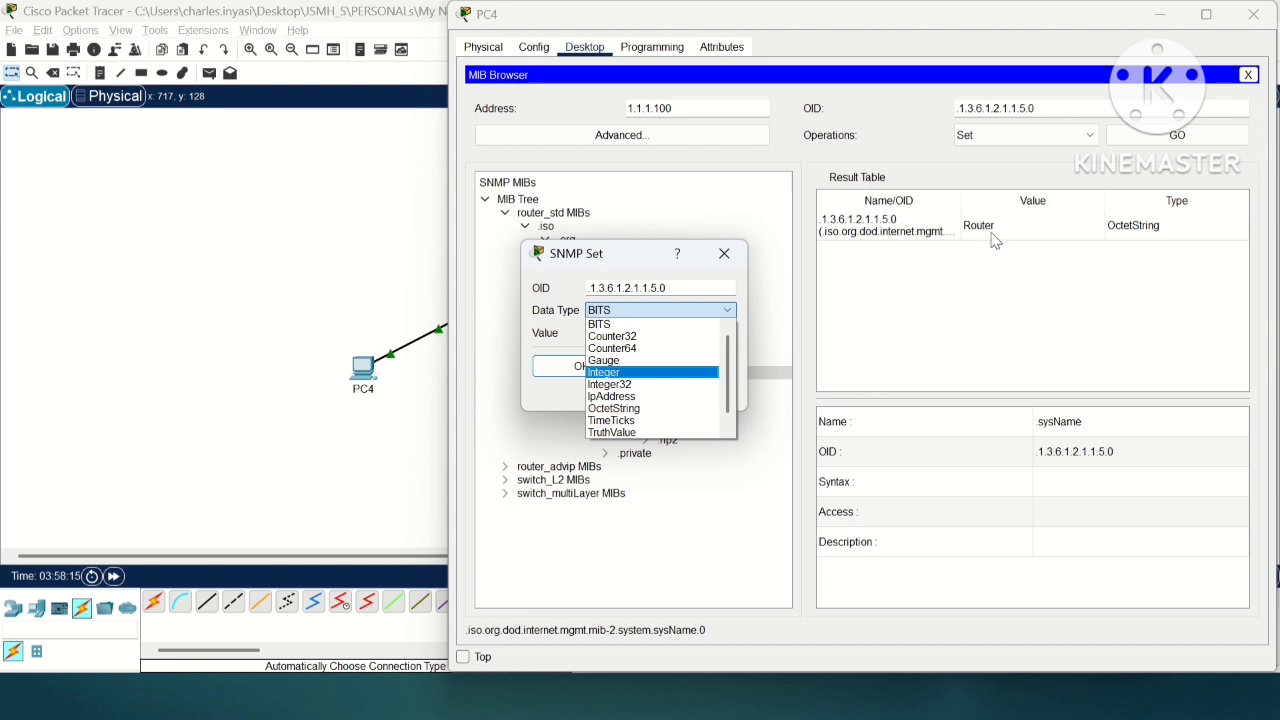
left_click(632, 408)
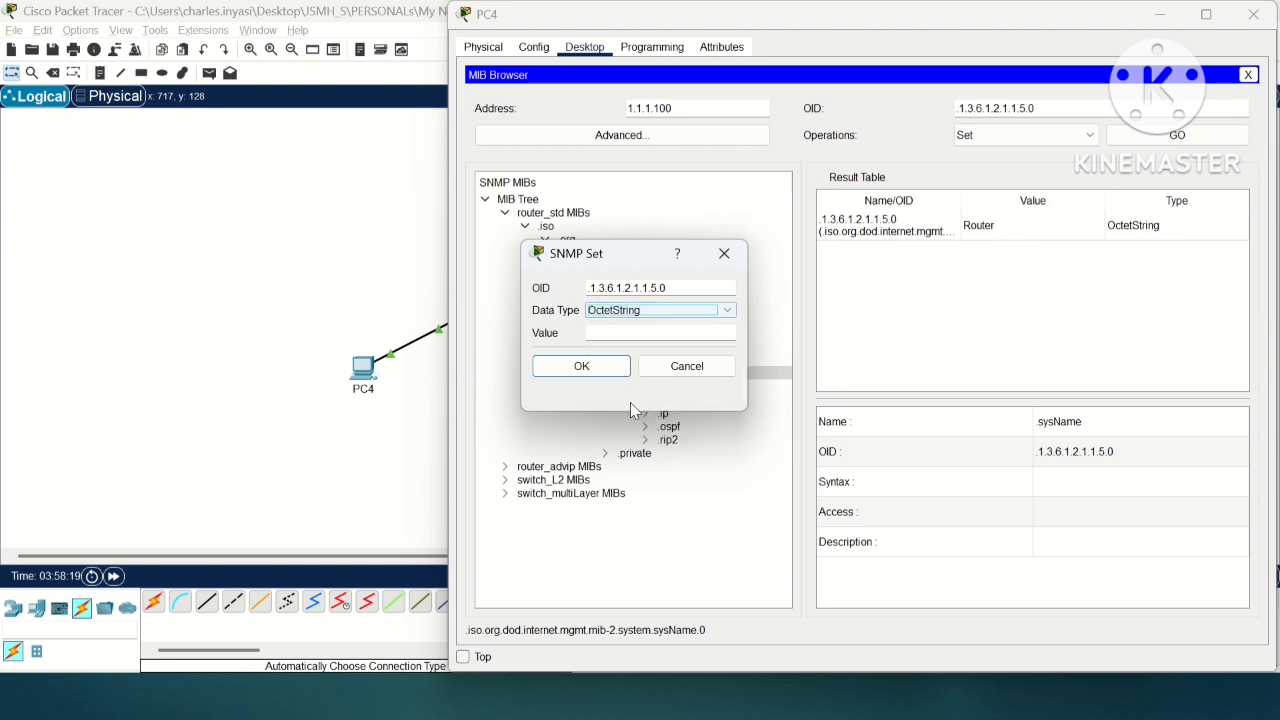
left_click(625, 336)
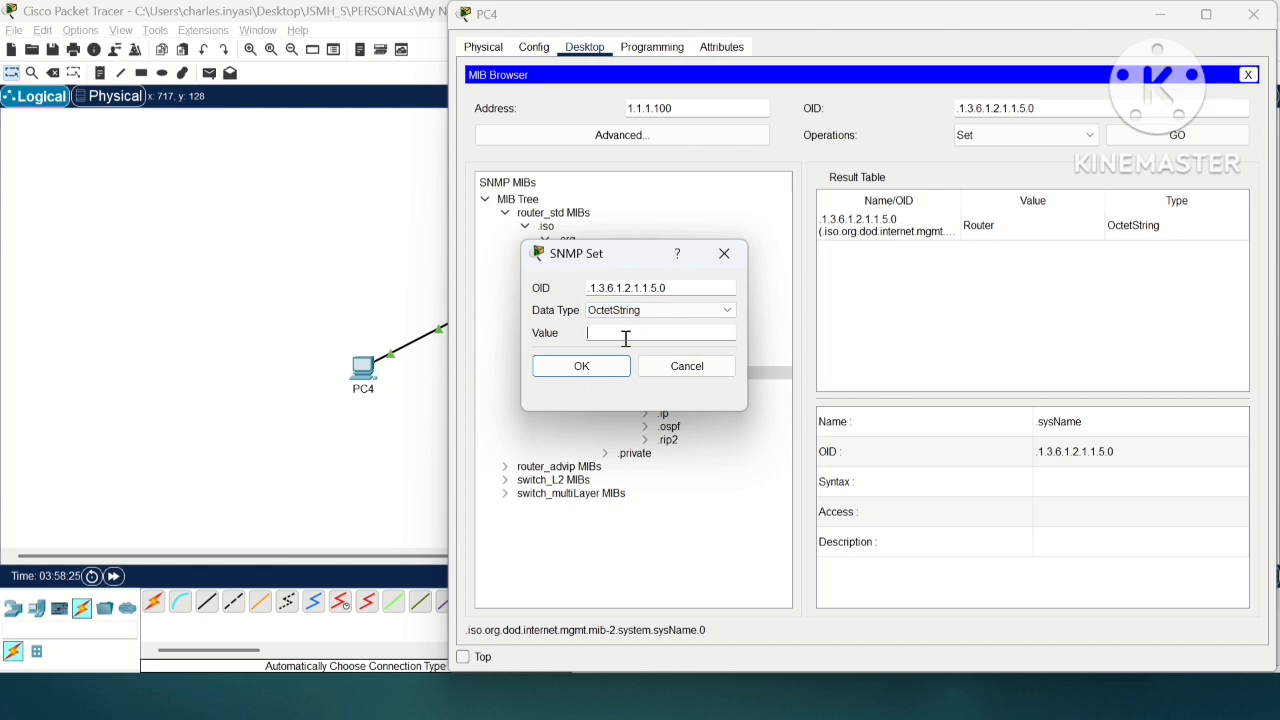
type("JSMh")
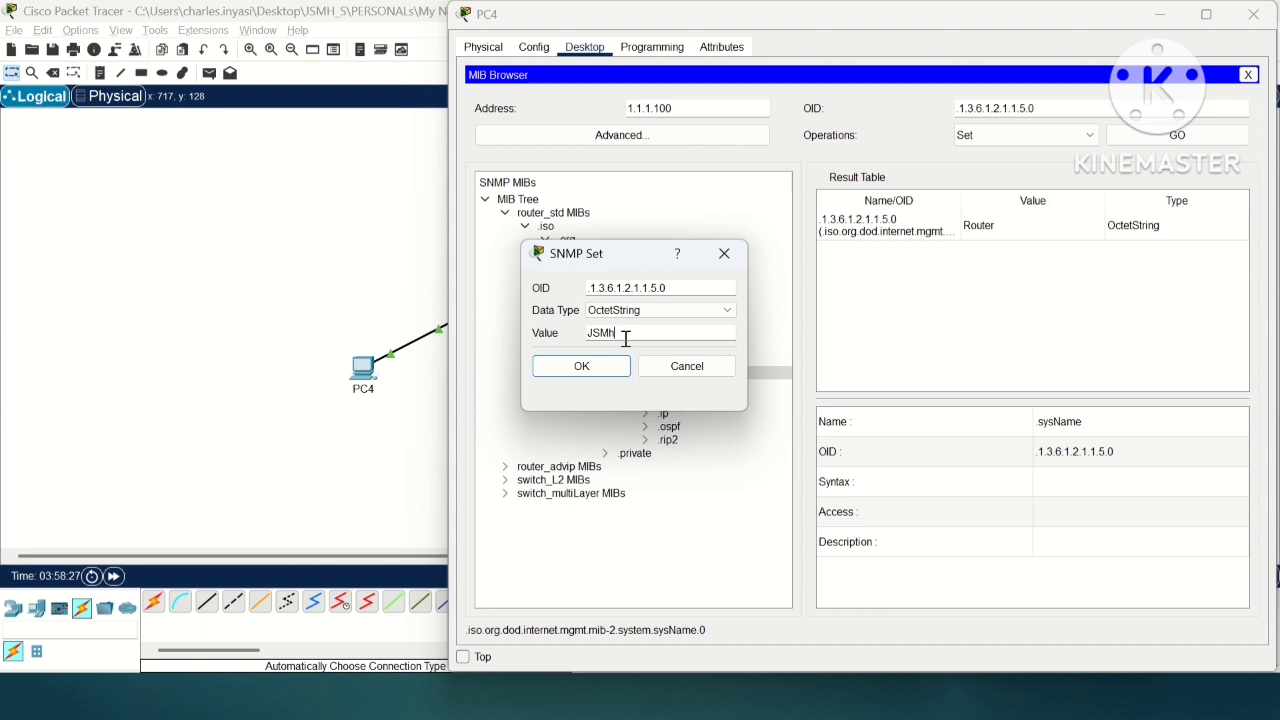
left_click(581, 366)
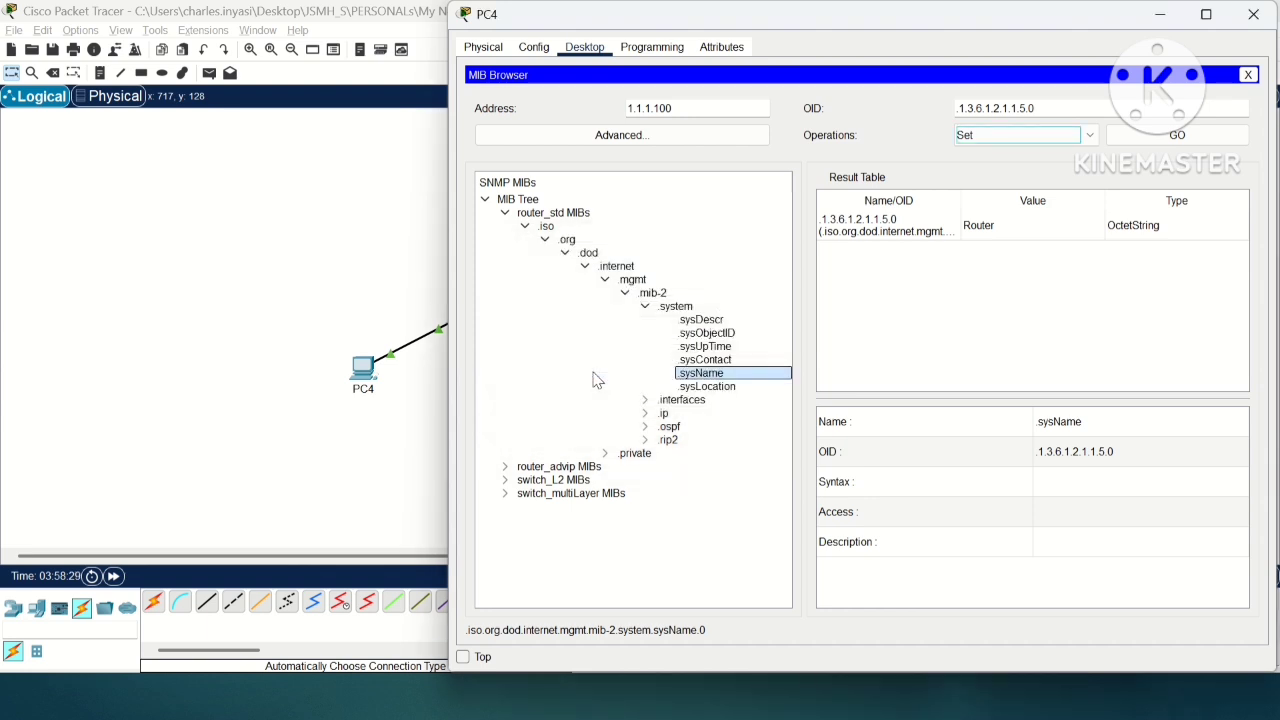
left_click(1188, 135)
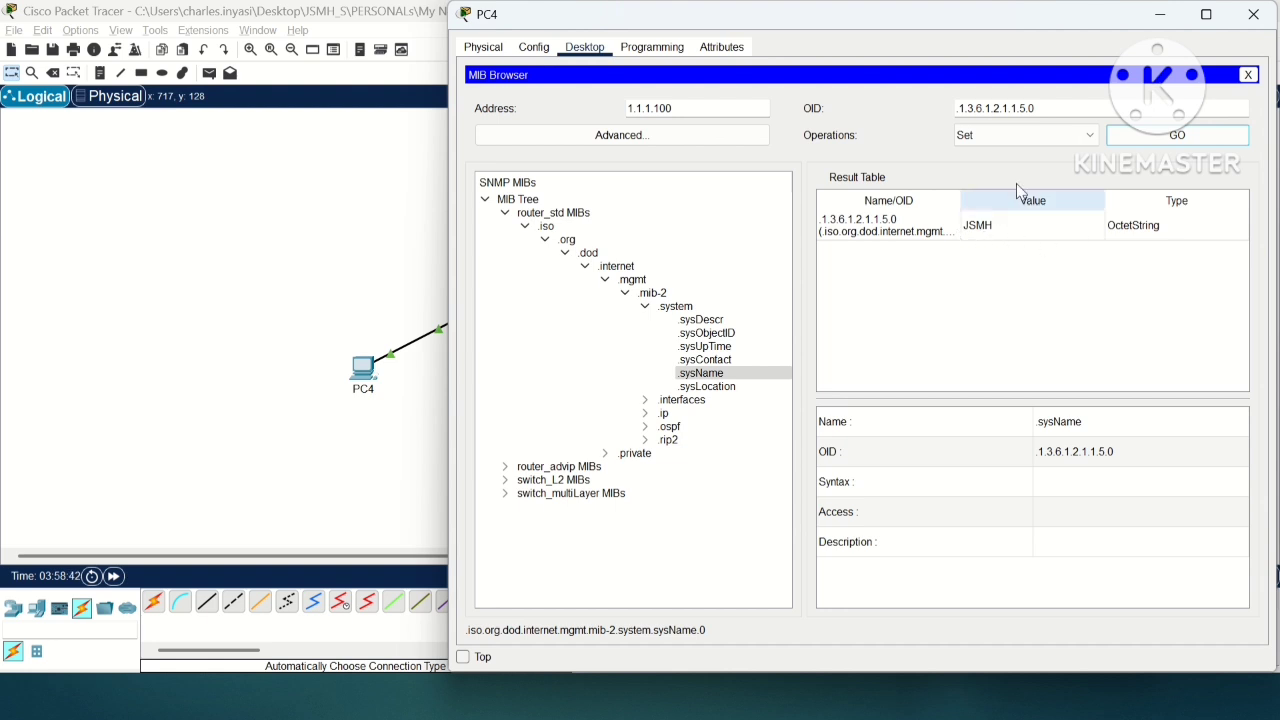
Step: Check the hostname prompt on Router3's command line with several fresh prompt lines, and close the router window
left_click(1160, 15)
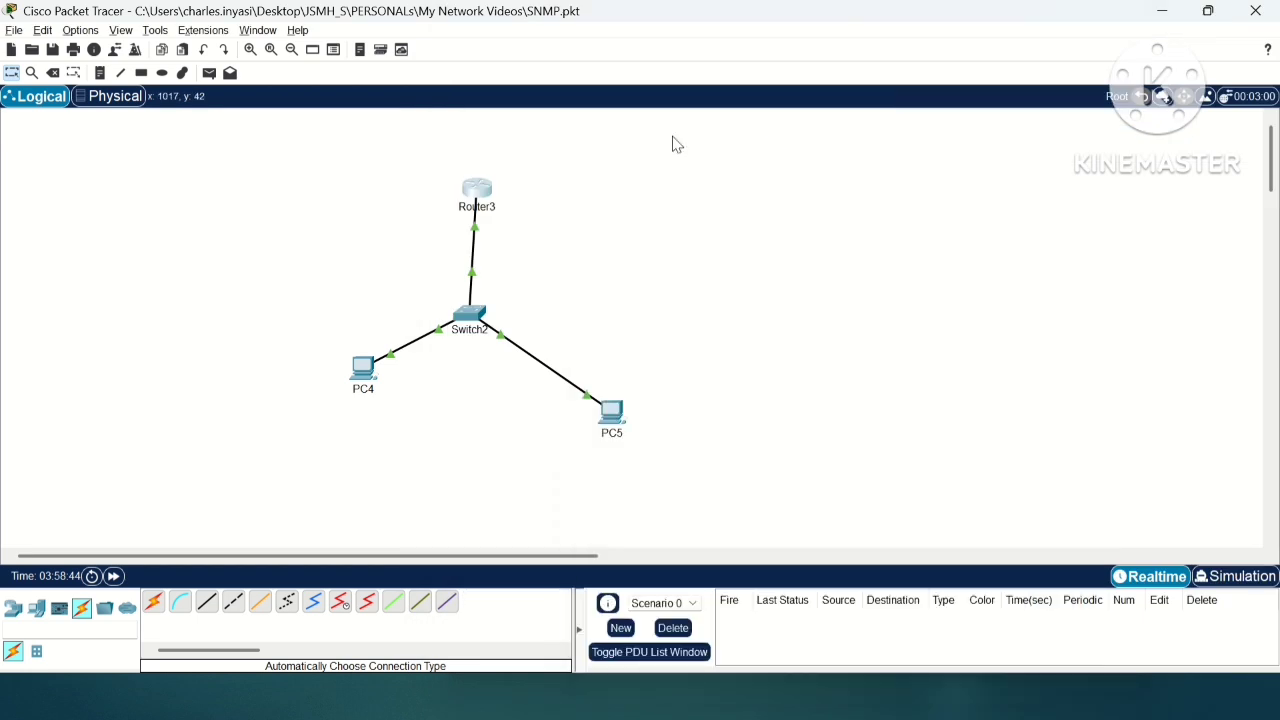
left_click(478, 192)
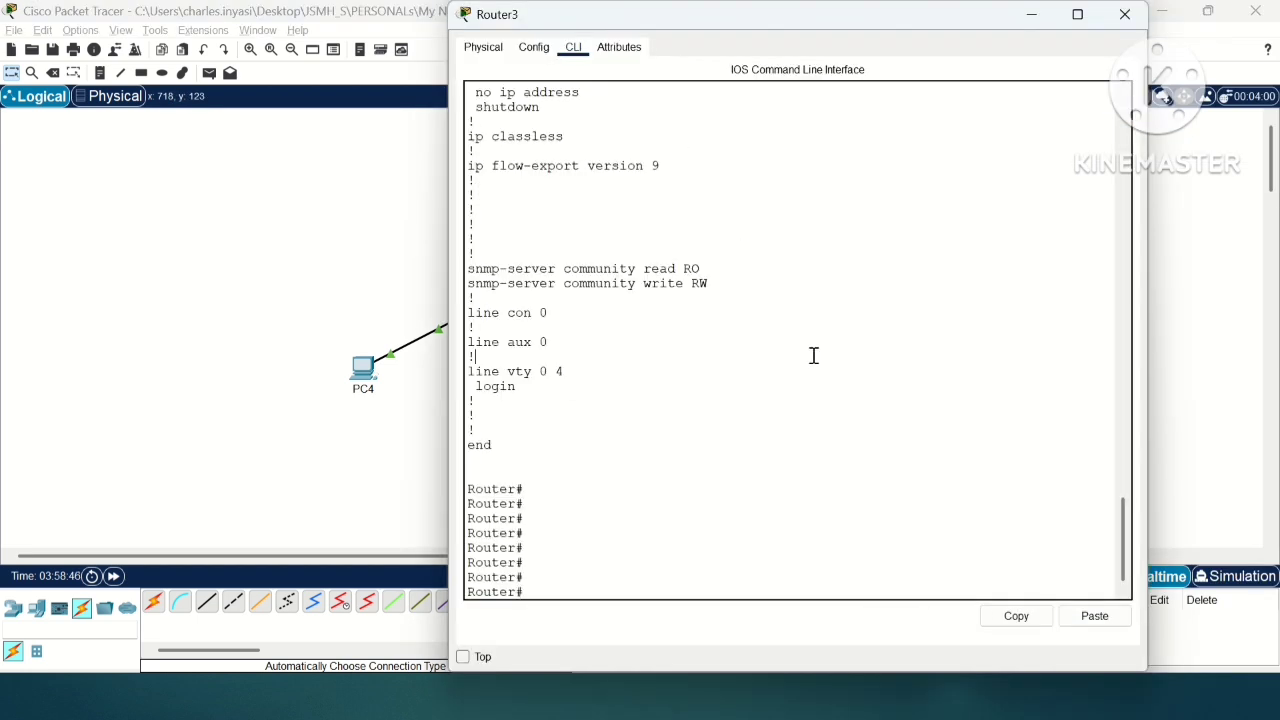
key("Return")
key("Return")
key("Return")
key("Return")
key("Return")
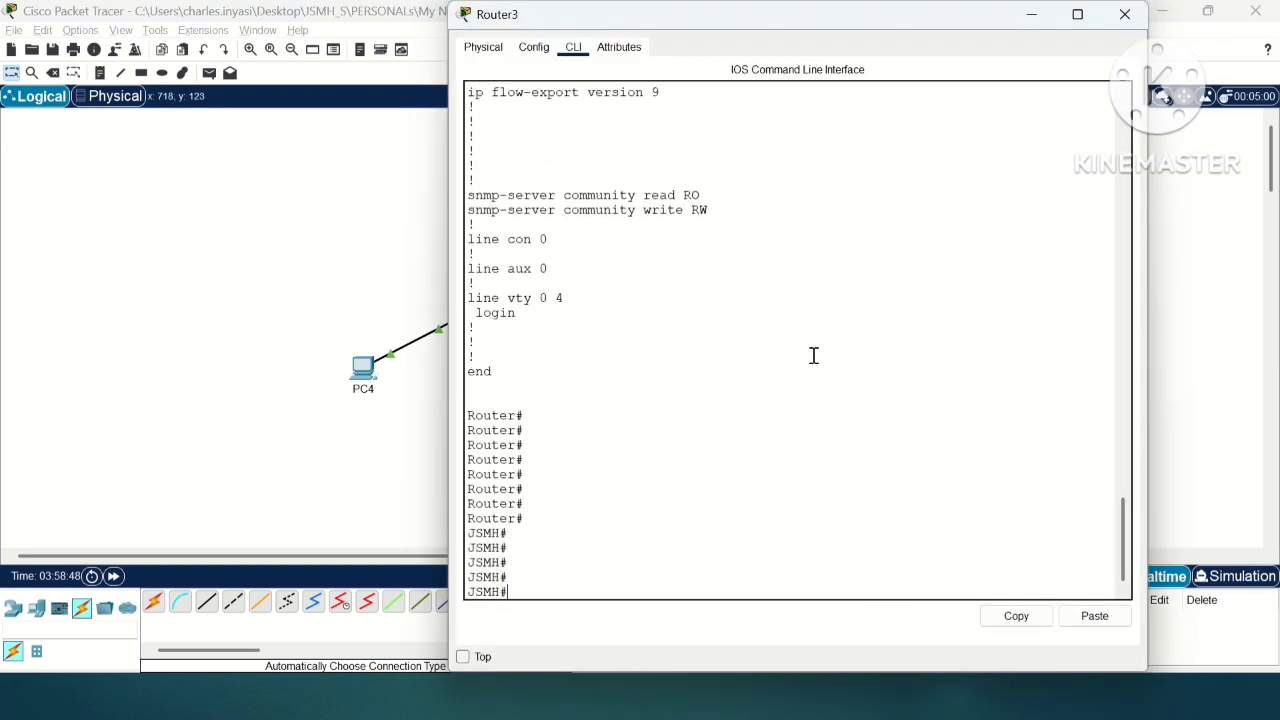
left_click_drag(531, 502, 467, 476)
left_click(493, 548)
double_click(493, 548)
left_click(643, 508)
left_click(1125, 14)
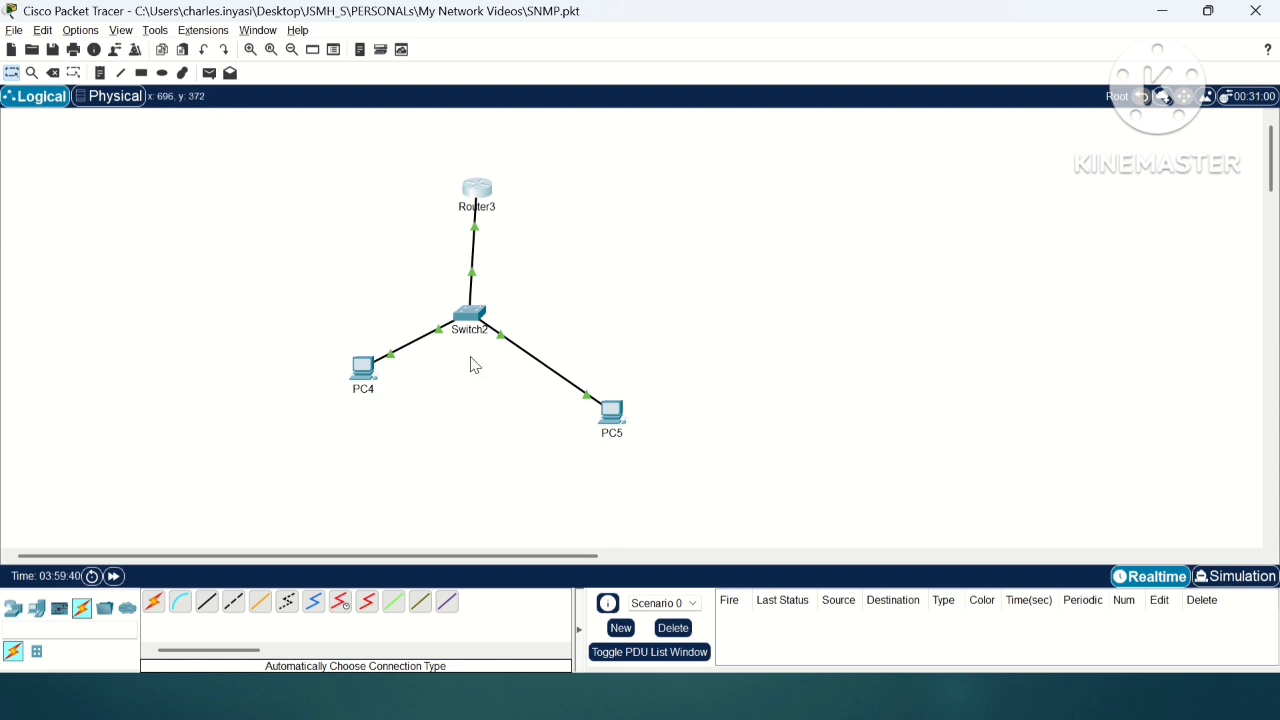
Step: Review the .sysName object, agent address and OID in PC4's MIB Browser, and close the PC4 window
left_click(359, 372)
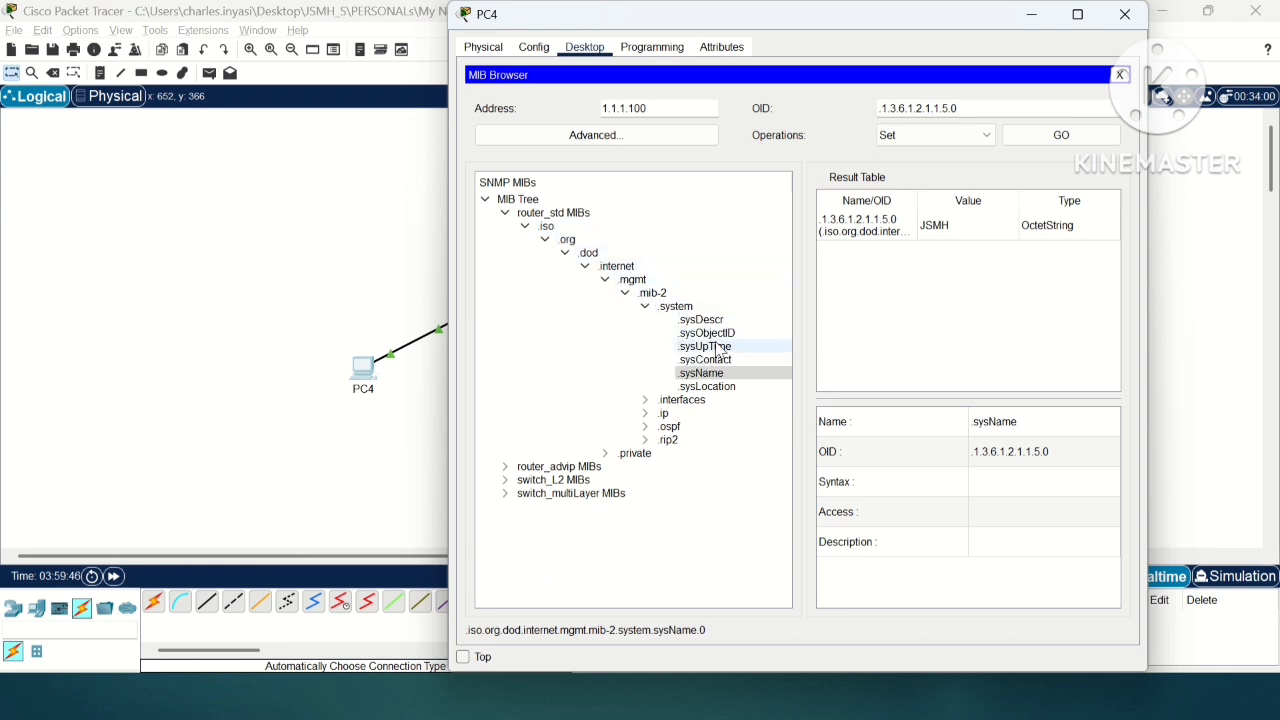
left_click(708, 375)
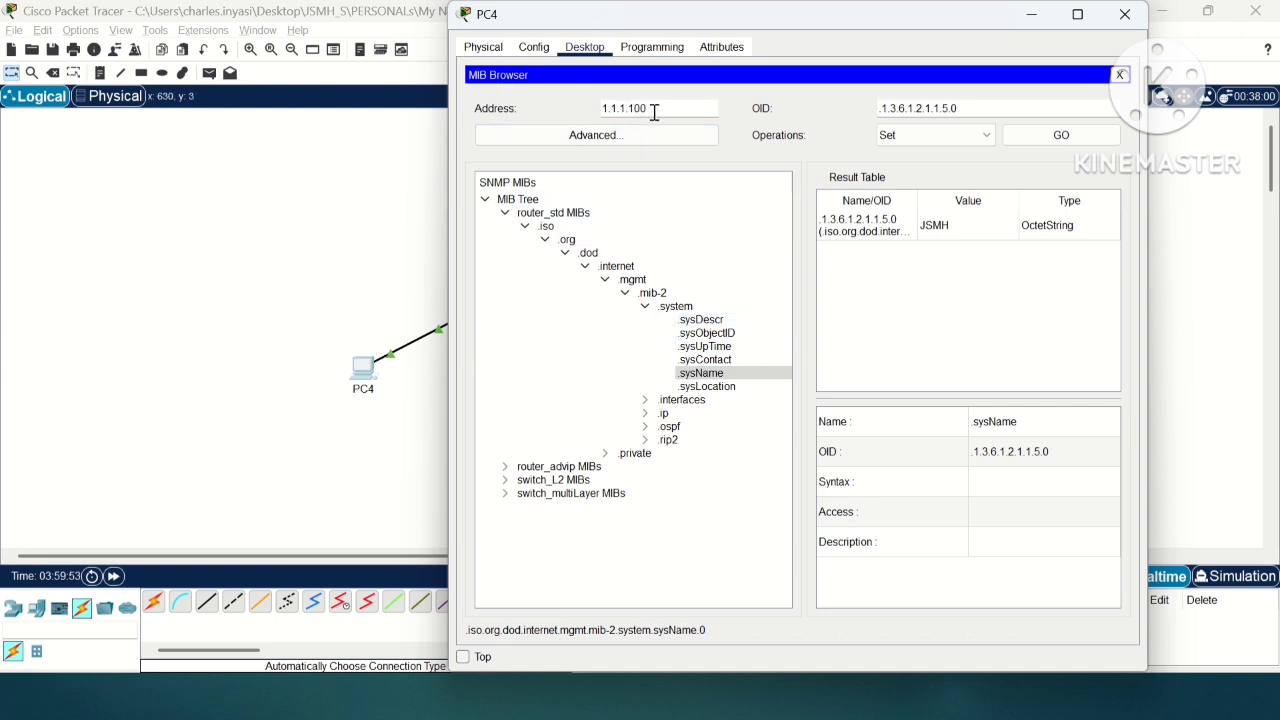
left_click_drag(654, 108, 580, 108)
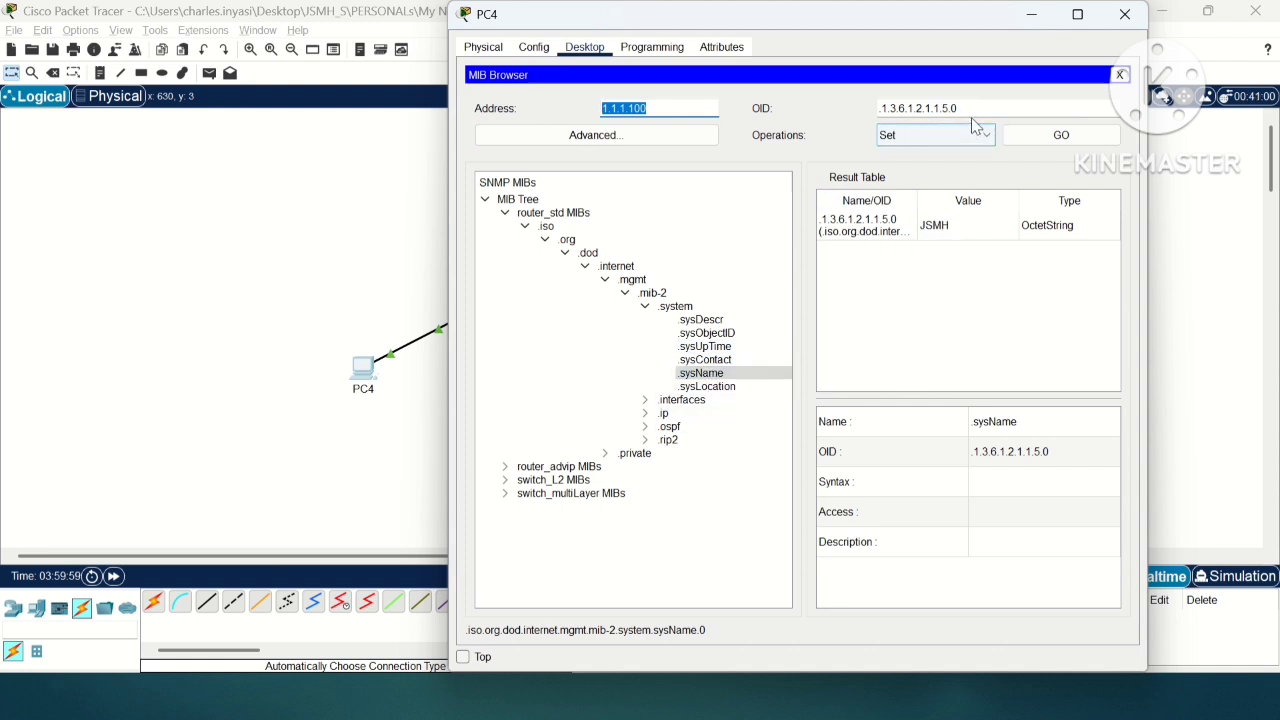
left_click_drag(966, 108, 870, 116)
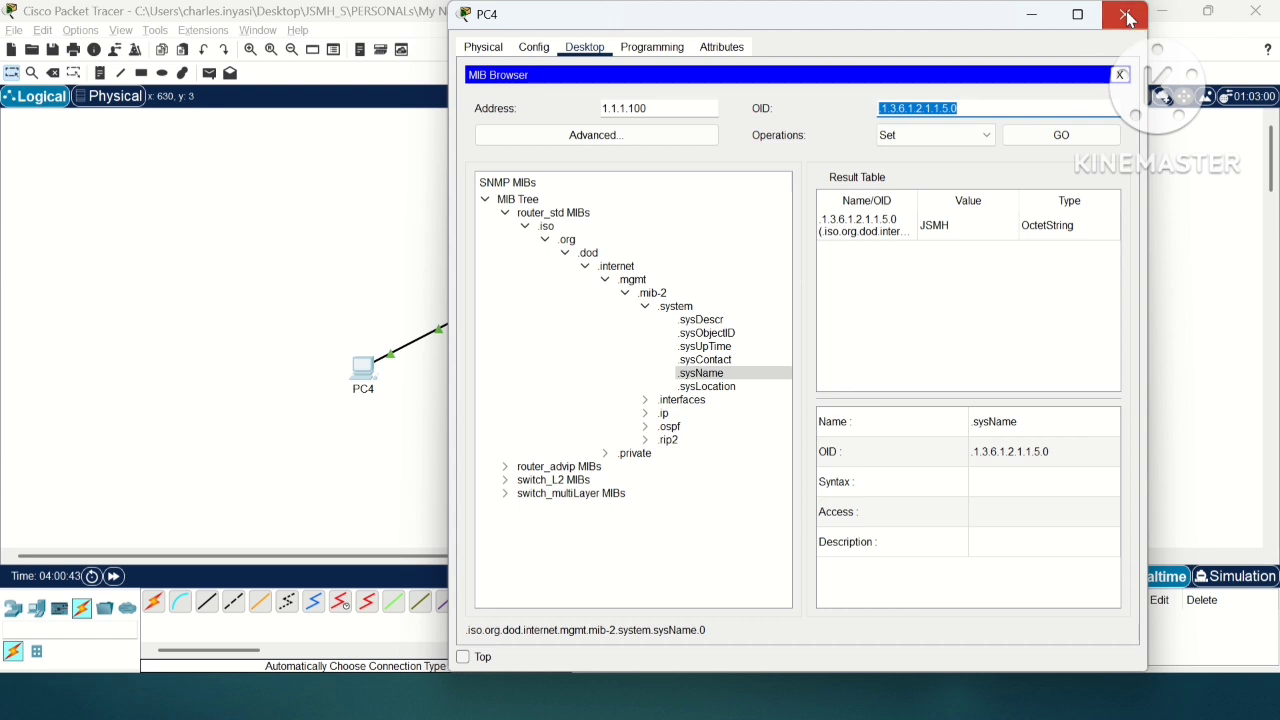
left_click(1126, 15)
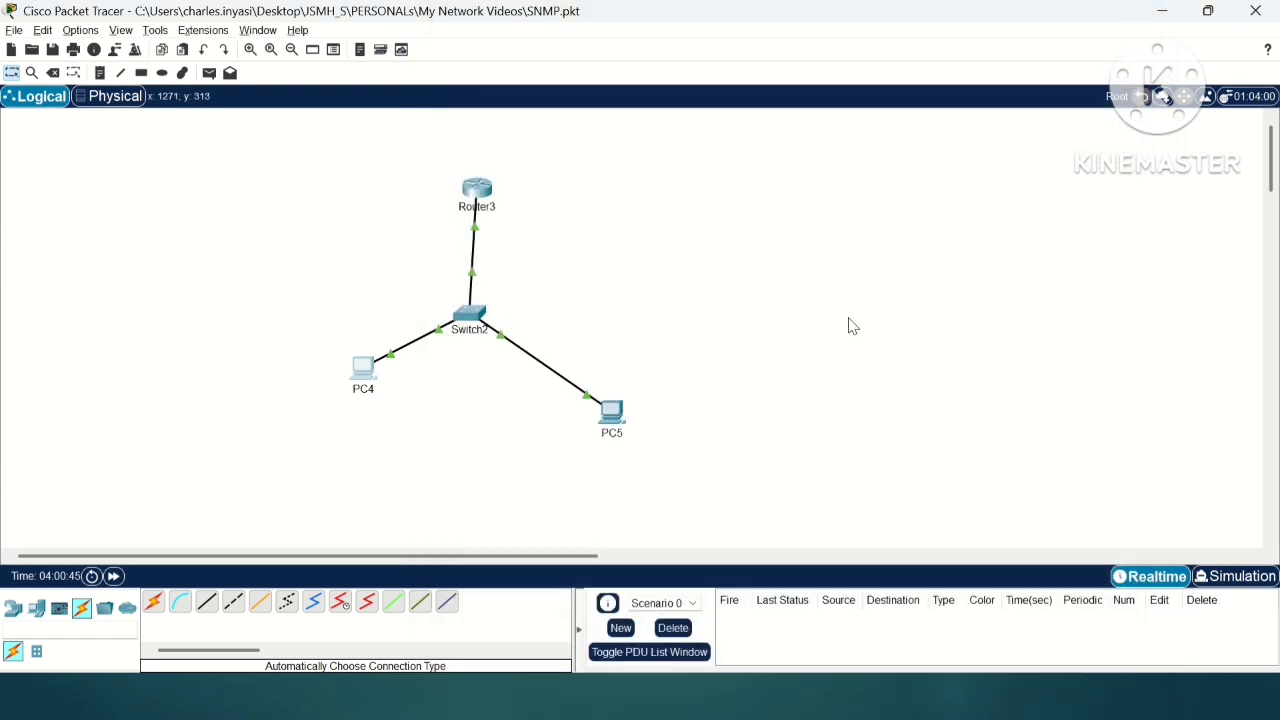